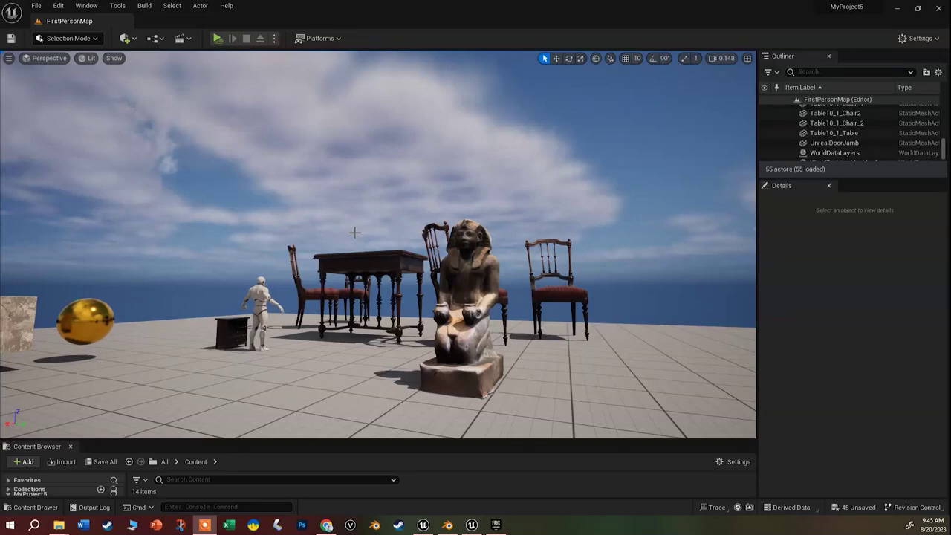
right_click_drag(359, 234, 359, 234)
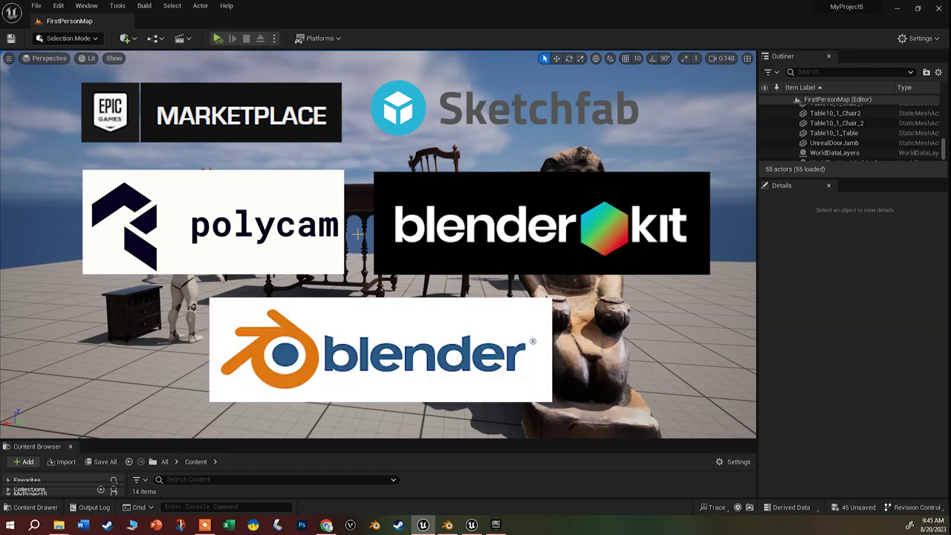
right_click_drag(357, 235, 365, 275)
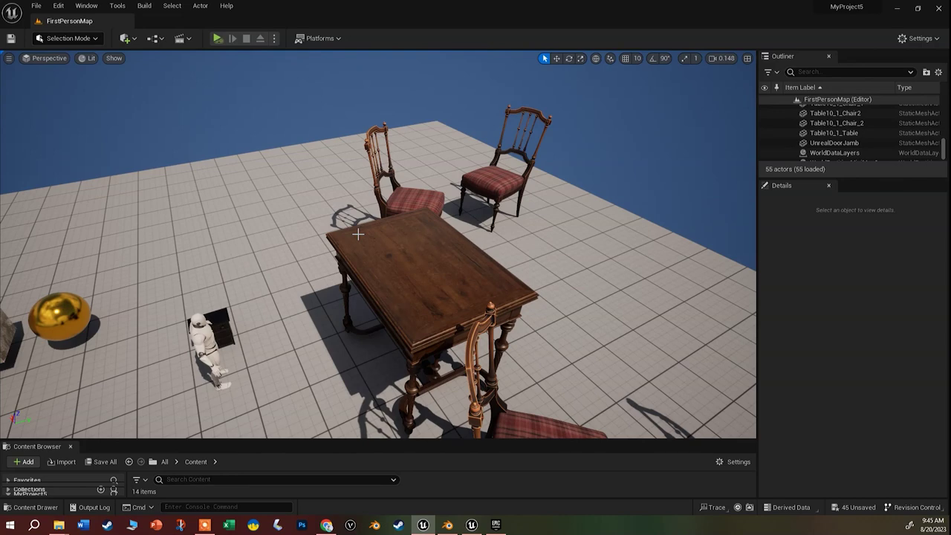
right_click_drag(275, 320, 266, 315)
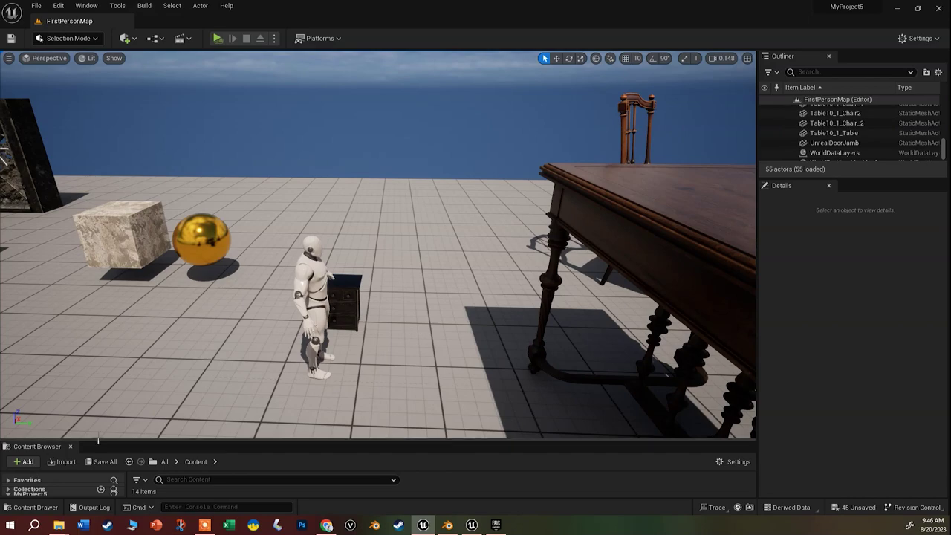
Enlarge the Content Browser and review the Starter Content pack and Third Person template without adding either to the project
left_click_drag(101, 425, 103, 348)
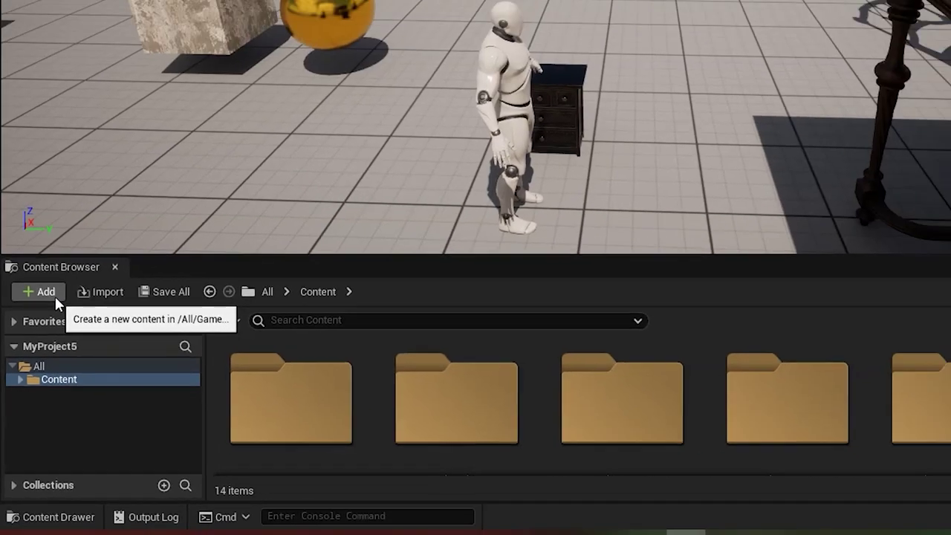
left_click(59, 246)
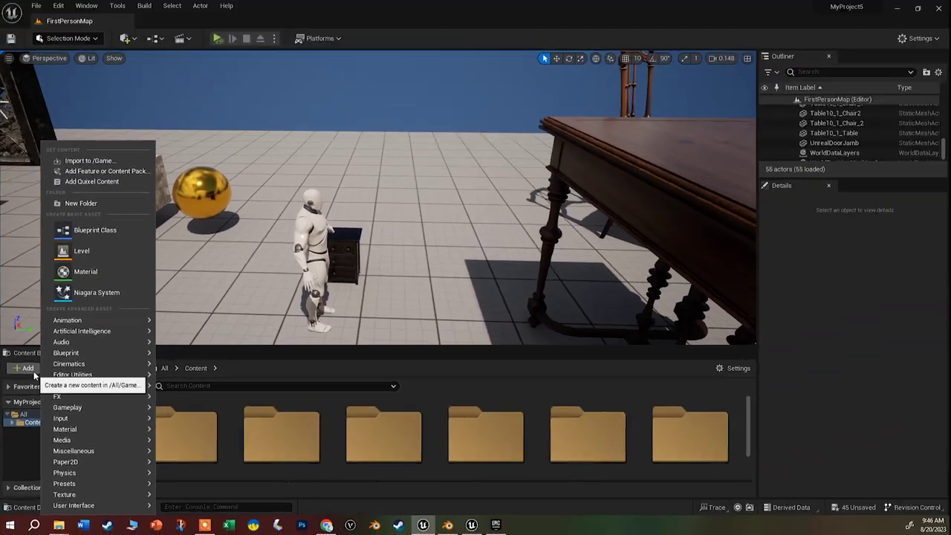
left_click(141, 172)
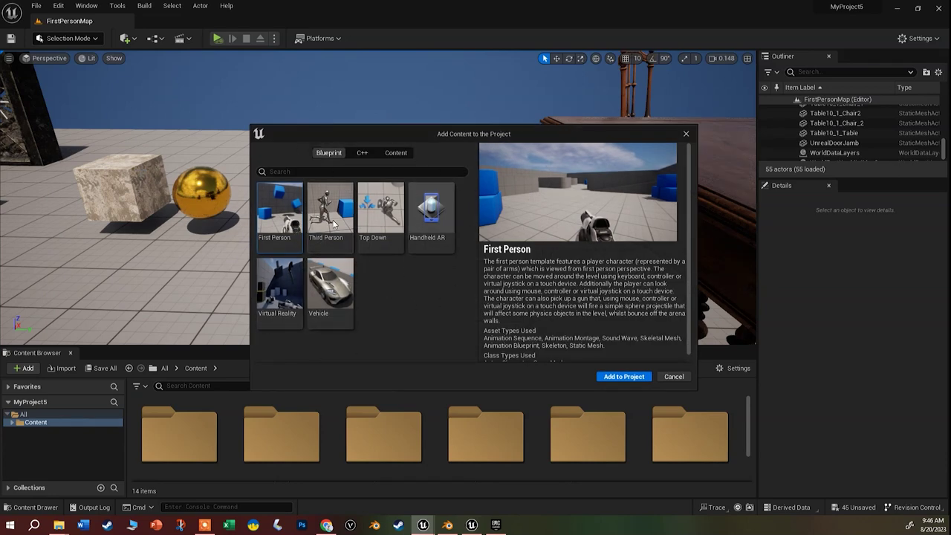
left_click(394, 155)
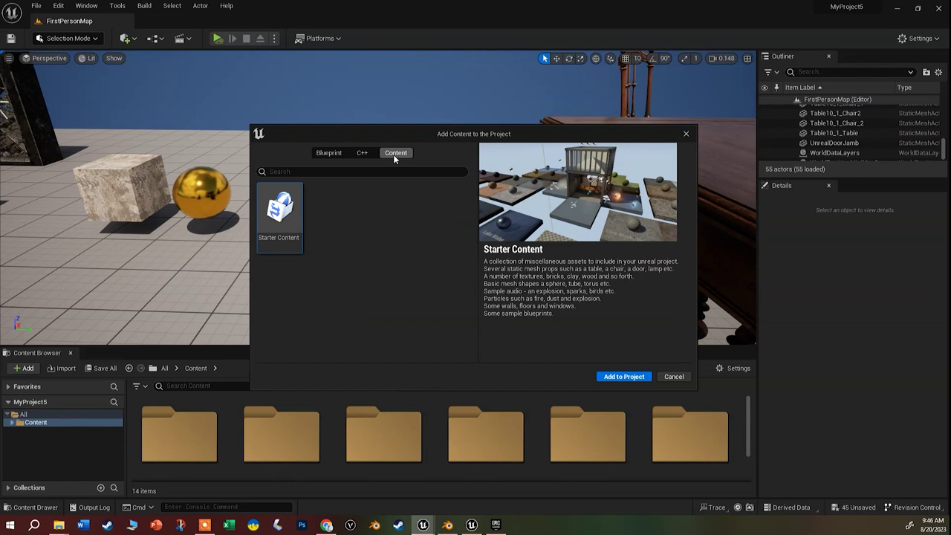
left_click(329, 153)
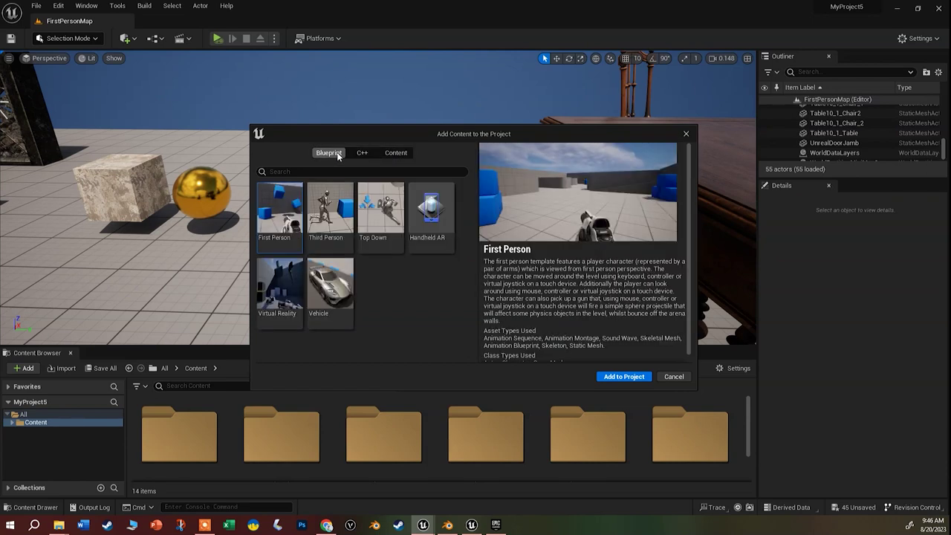
left_click(335, 218)
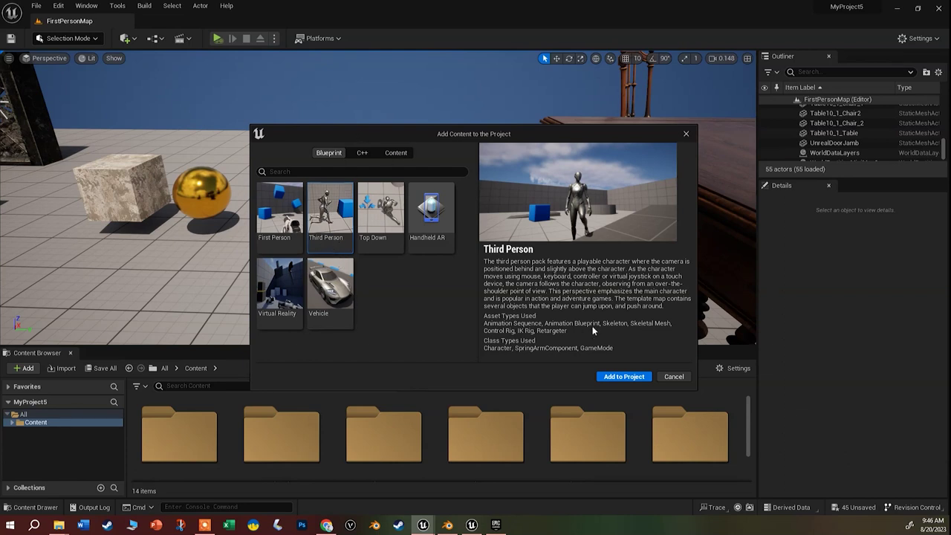
left_click(663, 377)
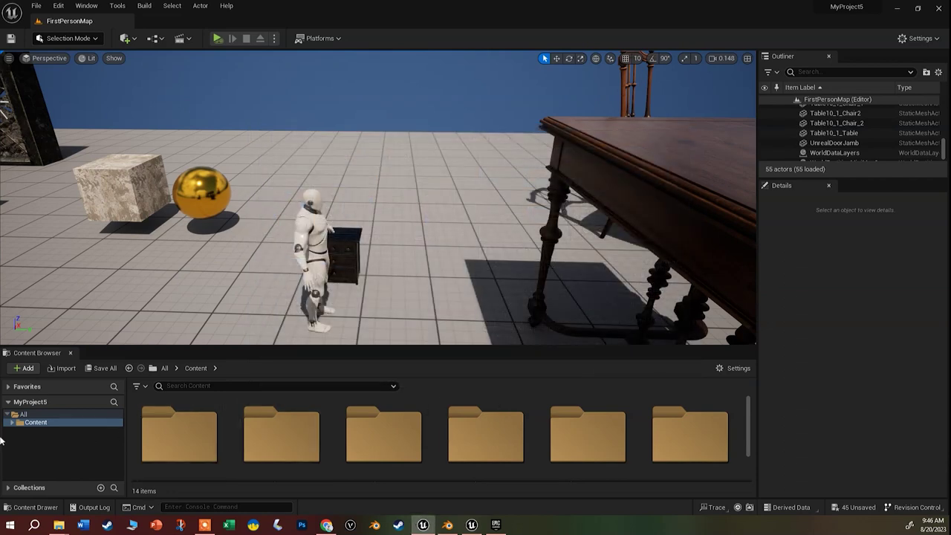
Place SK_Mannequin from Characters/Mannequin_UE4/Meshes on the floor near the gold sphere and delete it again
left_click(12, 424)
scroll(44, 445, "down", 2)
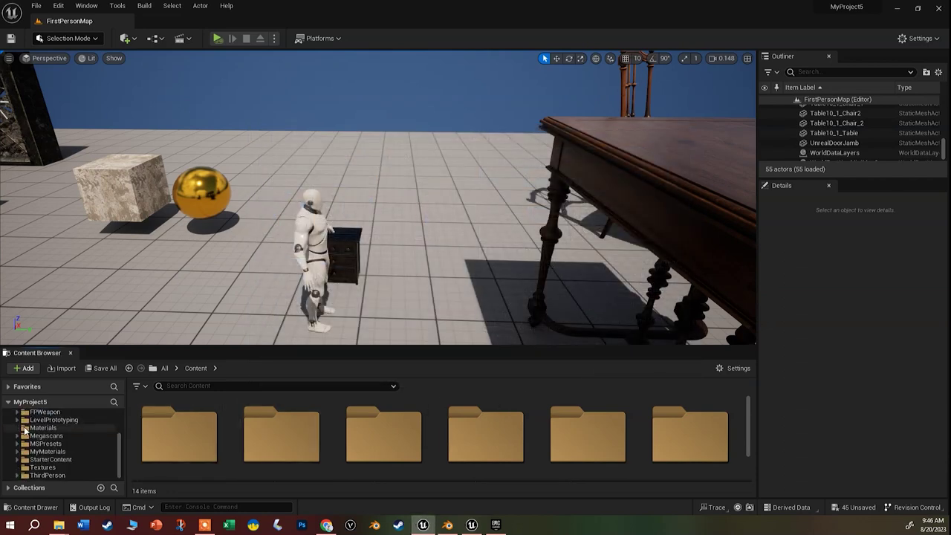
scroll(57, 462, "up", 2)
left_click(32, 446)
scroll(222, 442, "down", 1)
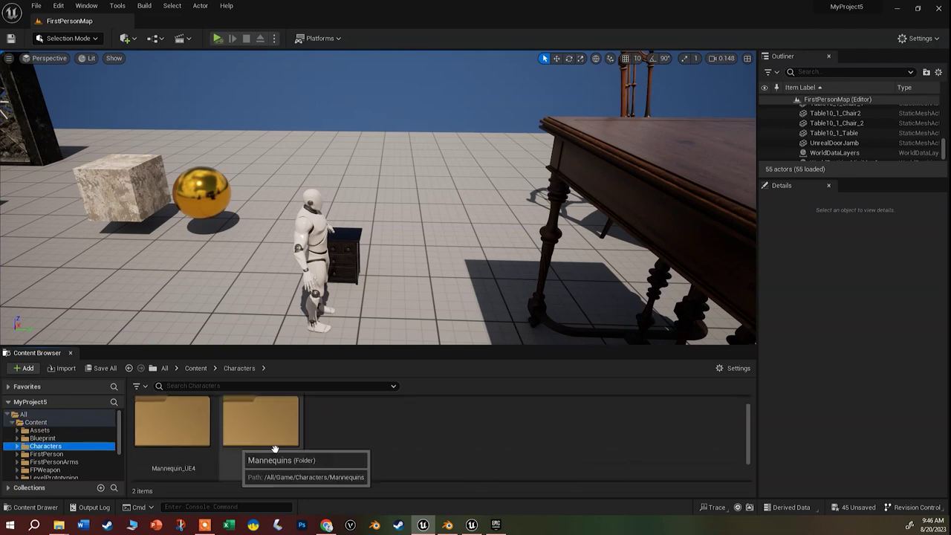
double_click(194, 439)
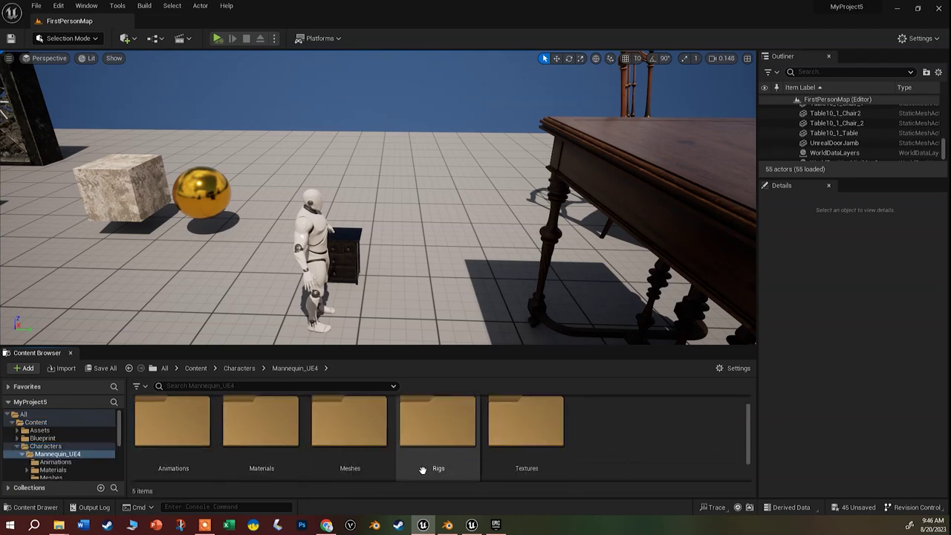
double_click(348, 446)
left_click_drag(172, 427, 226, 319)
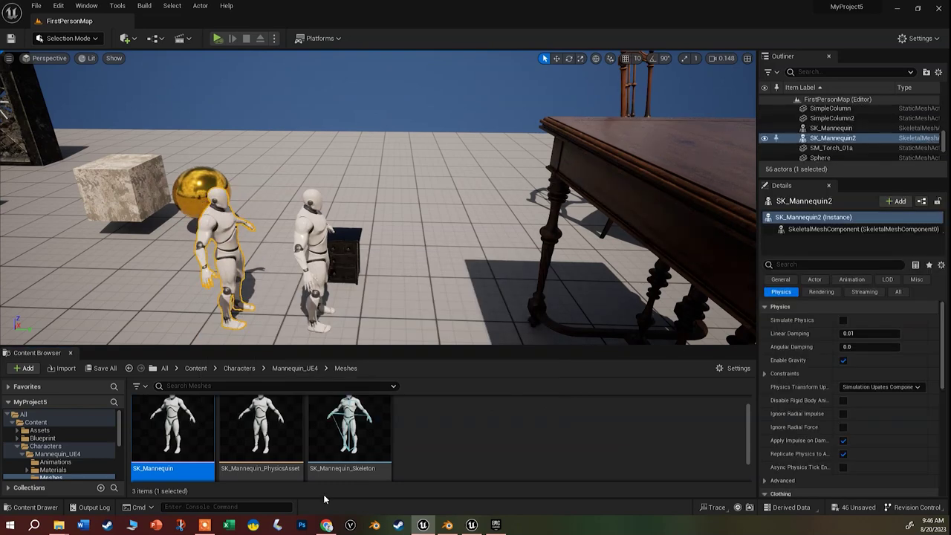
key("Delete")
Place SKM_Manny and SKM_Quinn from Characters/Mannequins/Meshes on the floor between the white mannequin and the table
scroll(58, 440, "down", 2)
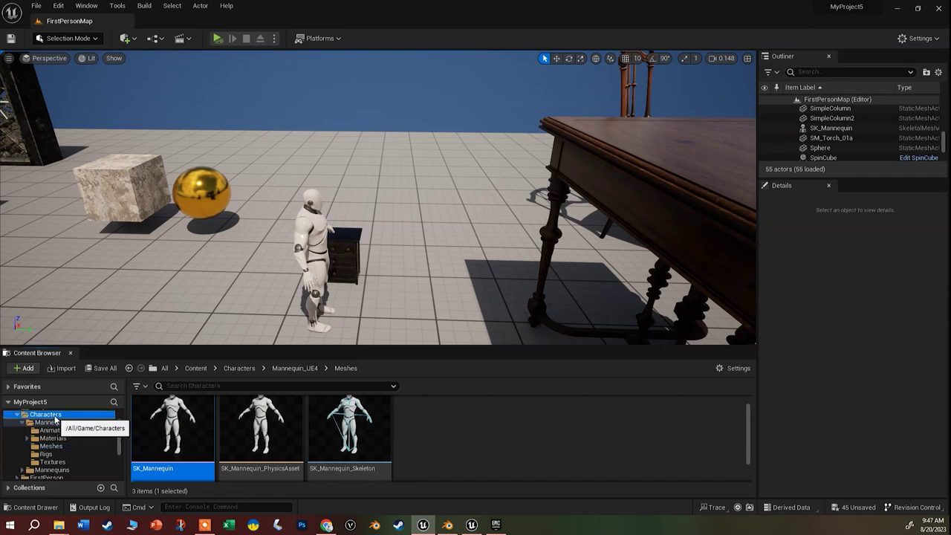
left_click(45, 414)
left_click(255, 421)
double_click(254, 421)
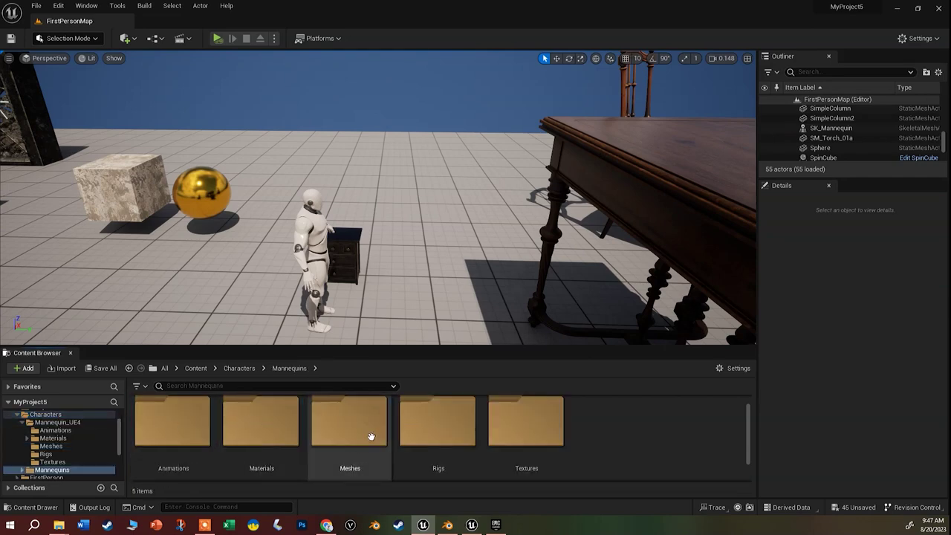
double_click(346, 420)
scroll(468, 416, "down", 1)
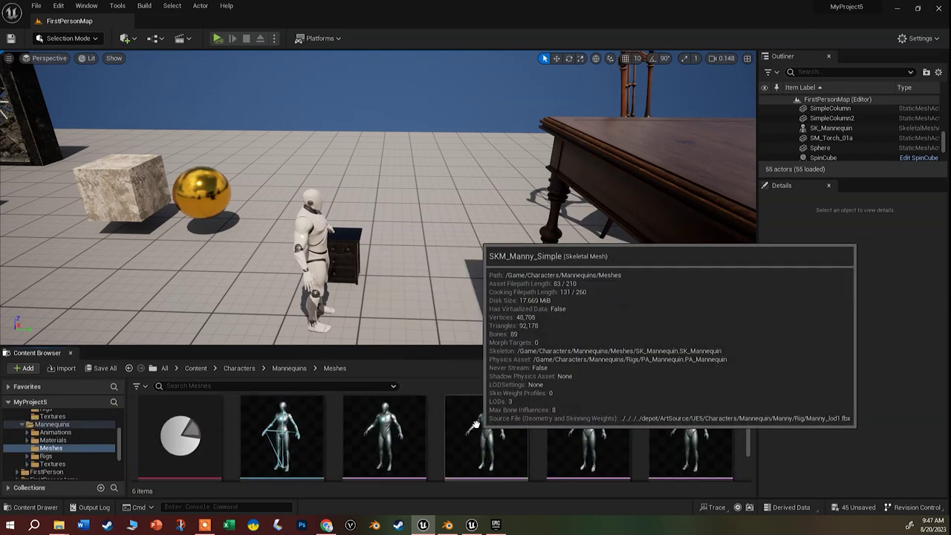
left_click_drag(401, 445, 358, 336)
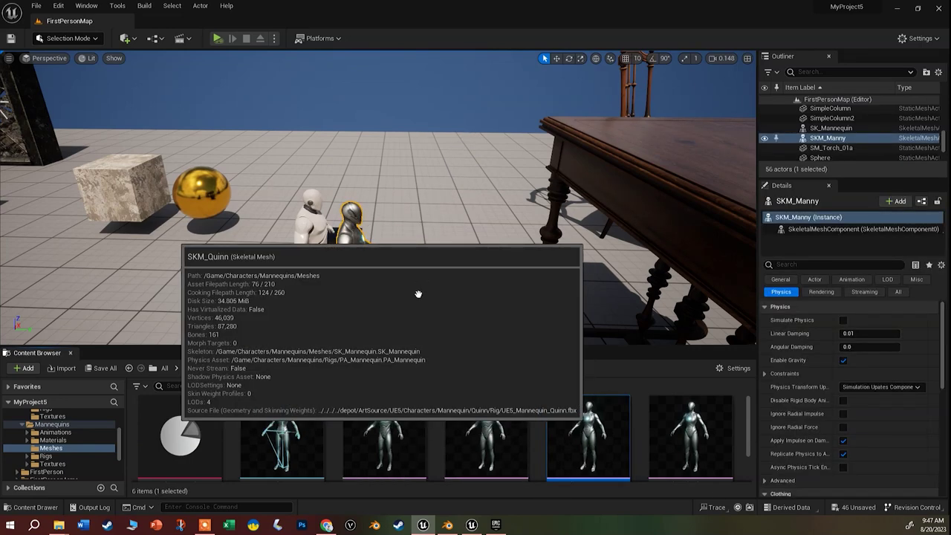
left_click_drag(594, 437, 409, 312)
right_click_drag(408, 312, 440, 297)
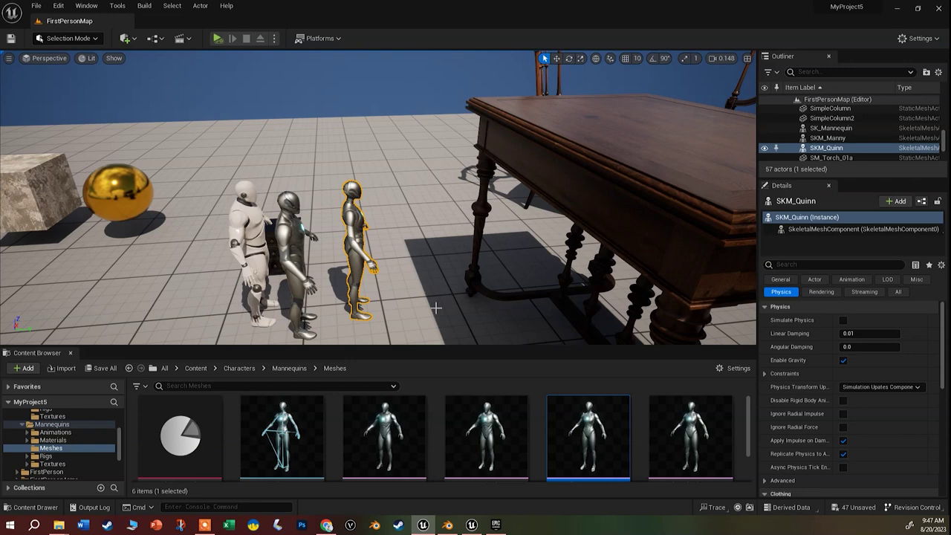
Delete the SKM_Quinn and SKM_Manny mannequins from the level
key("Delete")
left_click(296, 247)
key("Delete")
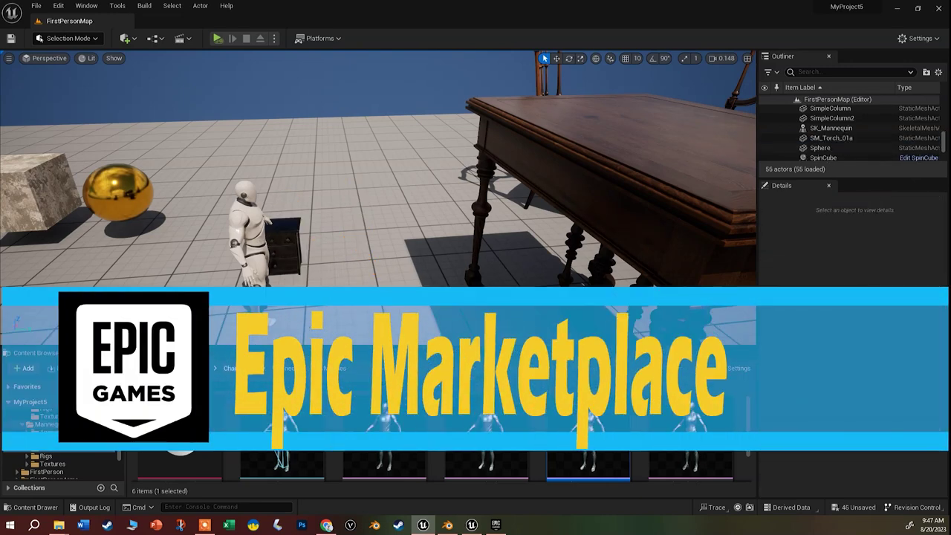
Switch to the Epic Games Launcher and look at the Marketplace's Free For The Month products
left_click(495, 524)
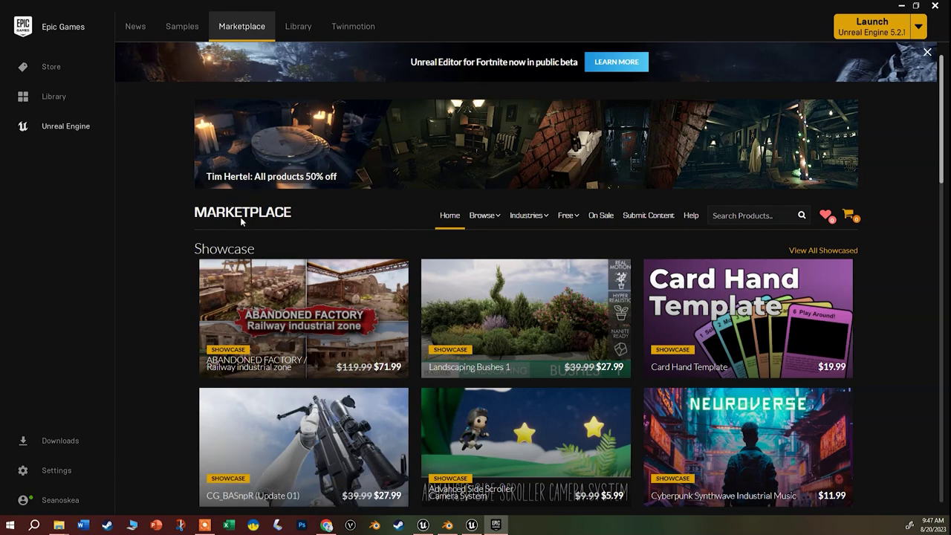
scroll(312, 327, "down", 4)
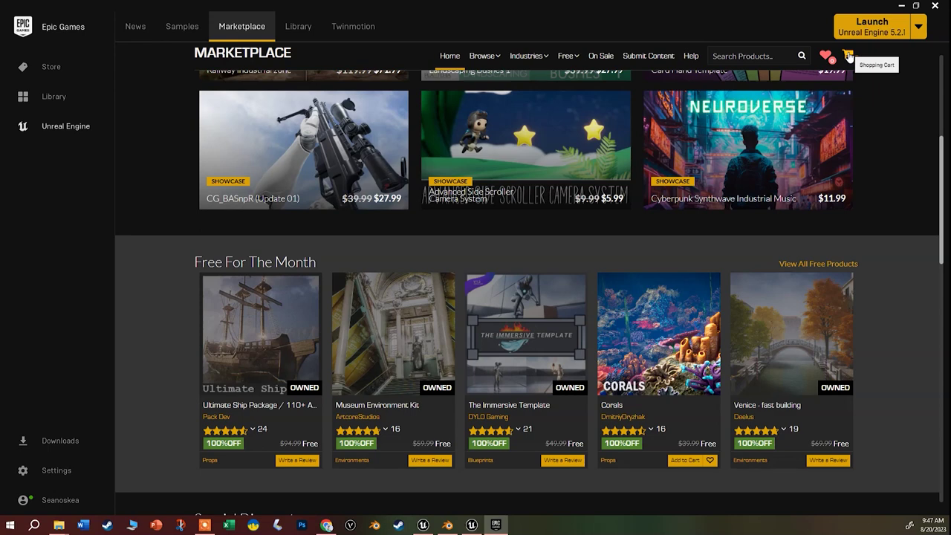
Look through the Library's projects and the owned Vault assets, and check the AssetTransfer project's compatibility and path details
left_click(311, 31)
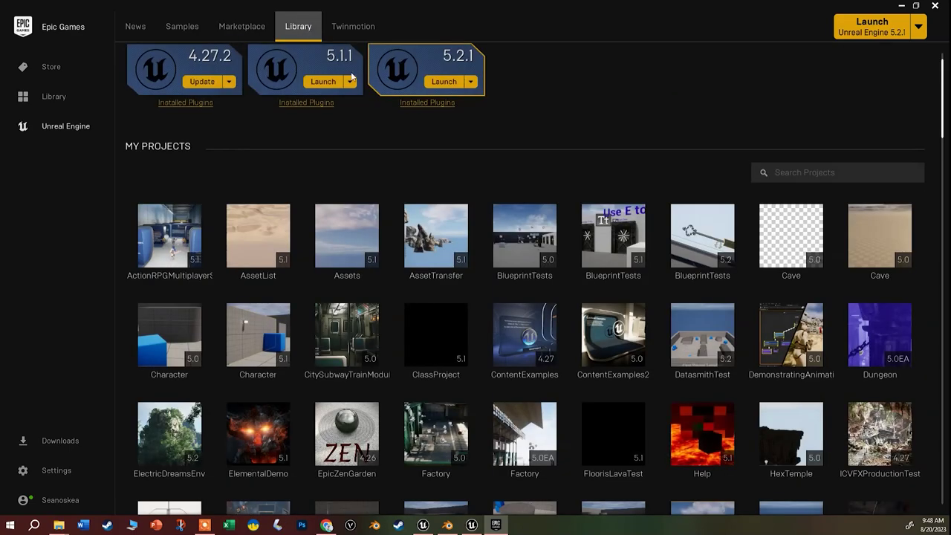
scroll(184, 209, "down", 8)
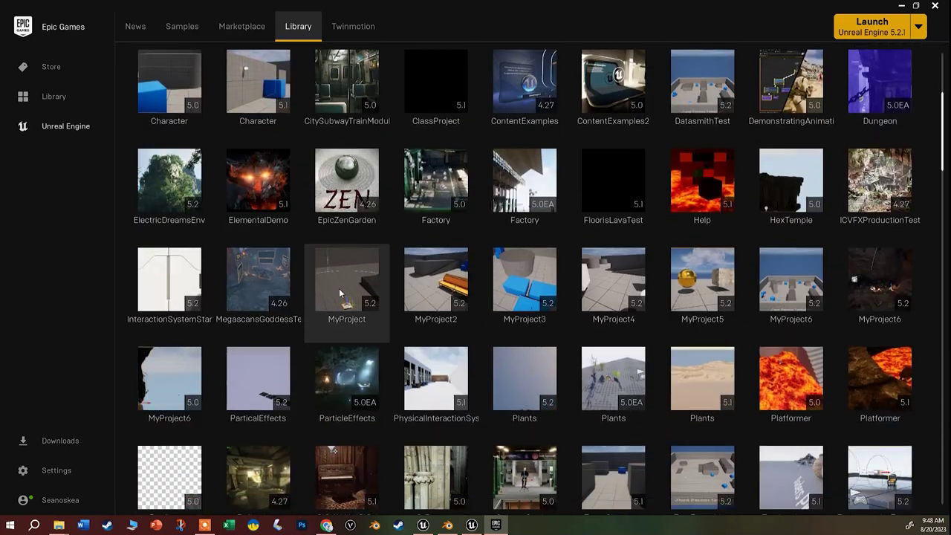
scroll(407, 337, "down", 10)
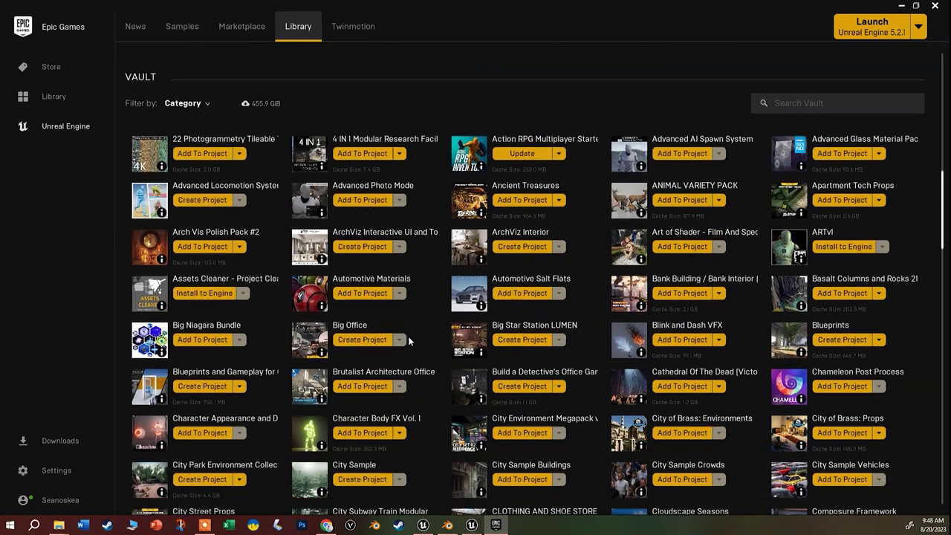
scroll(408, 338, "down", 5)
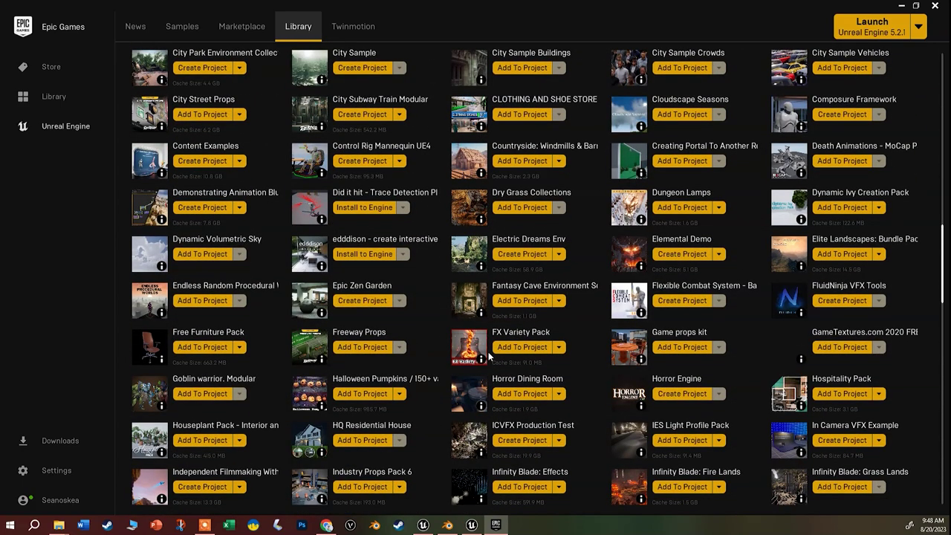
scroll(713, 328, "down", 5)
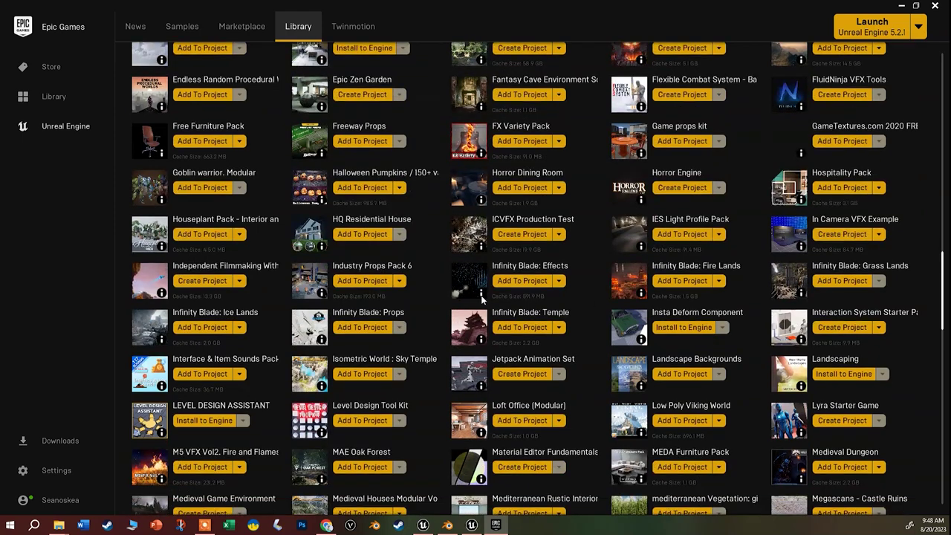
scroll(471, 301, "down", 2)
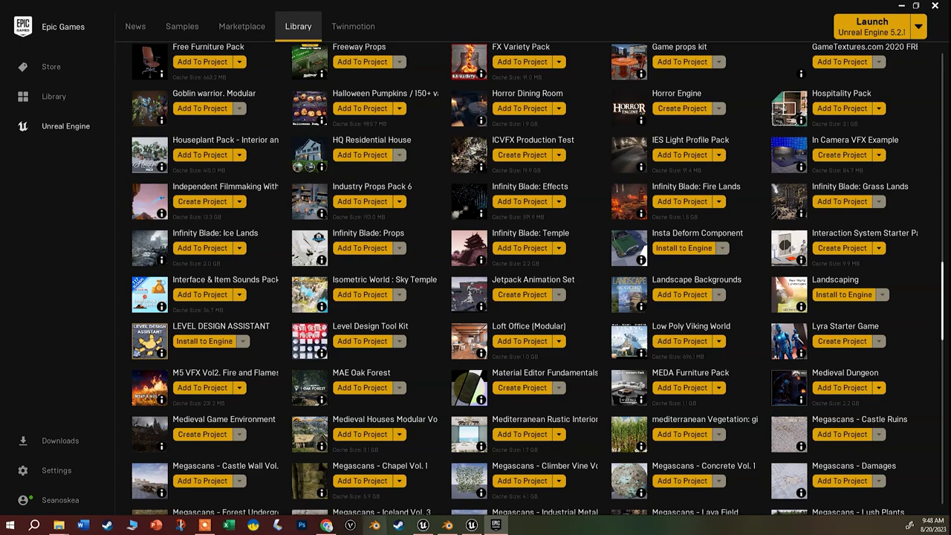
scroll(569, 248, "up", 6)
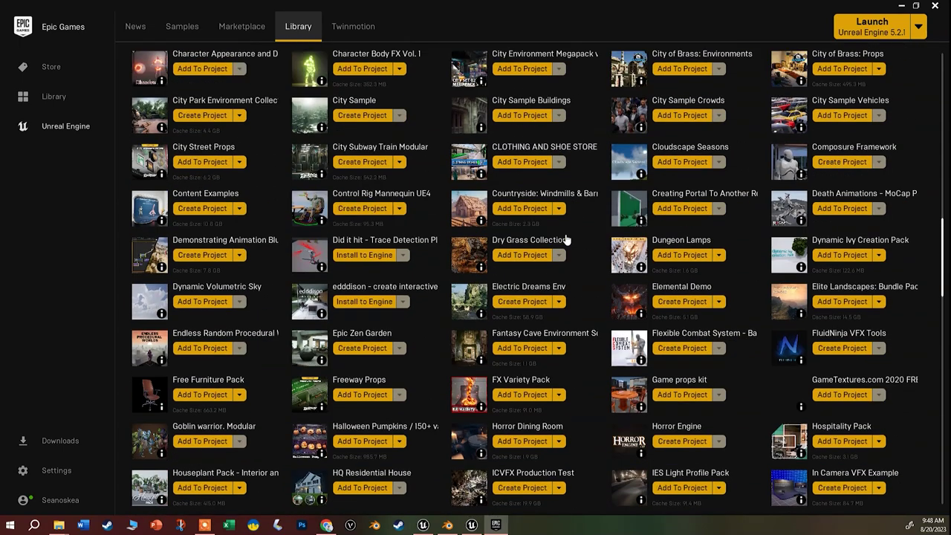
scroll(564, 236, "up", 8)
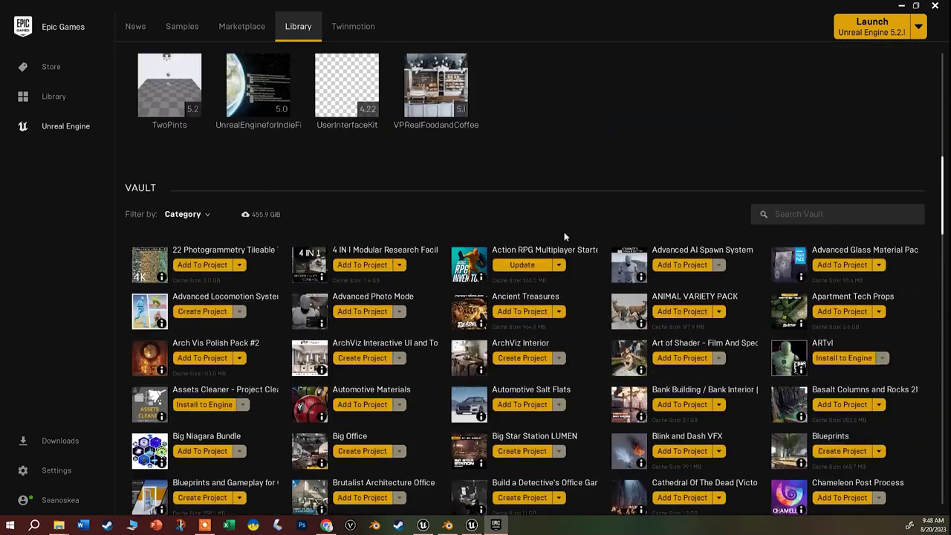
scroll(565, 236, "up", 7)
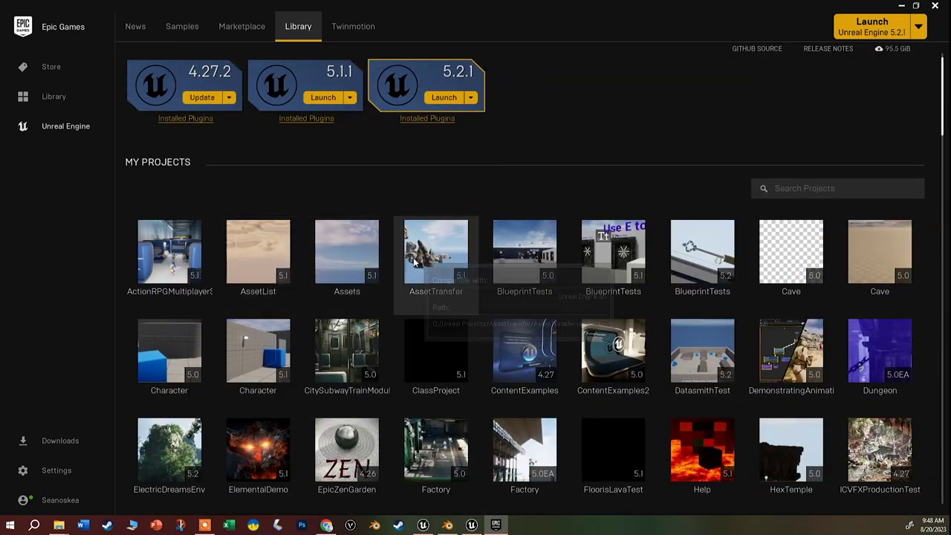
mouse_move(439, 271)
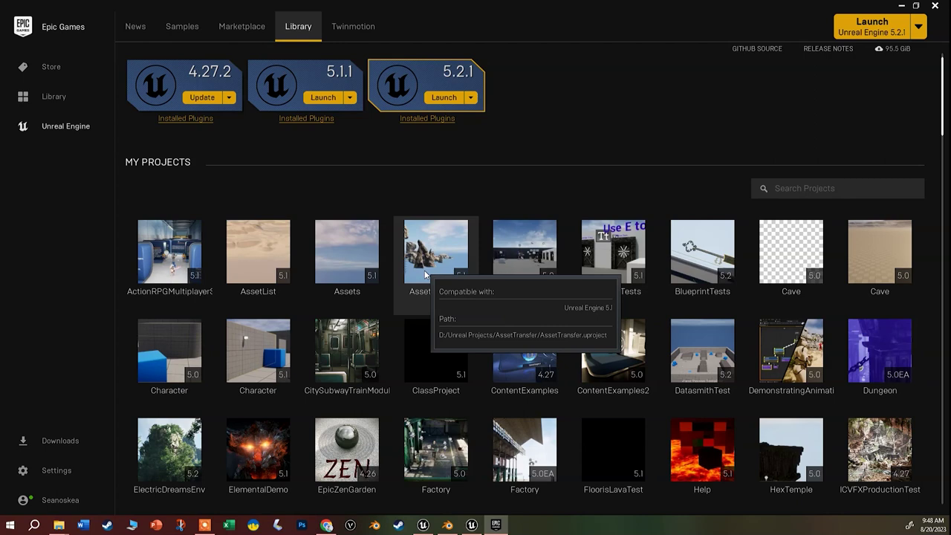
Return to the Marketplace and list the products in the free Marketplace Collection
left_click(215, 34)
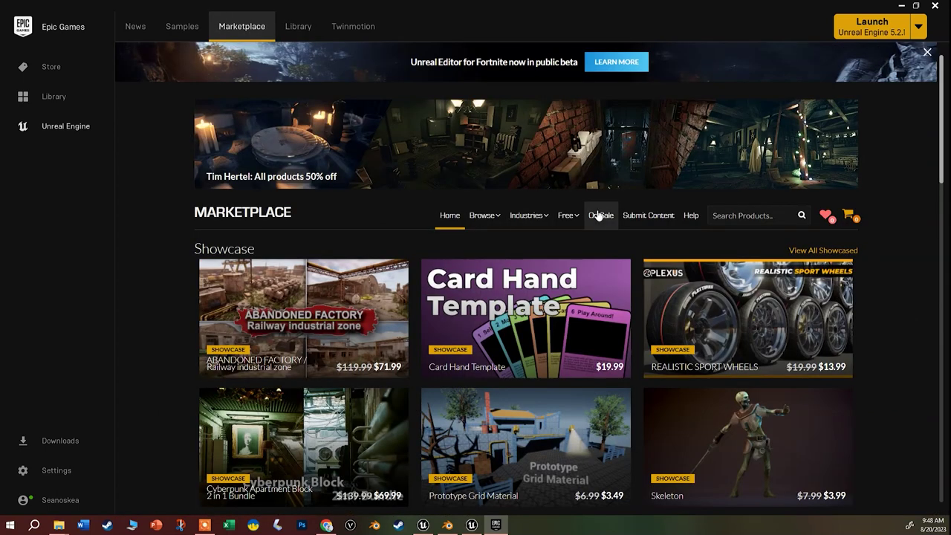
mouse_move(571, 218)
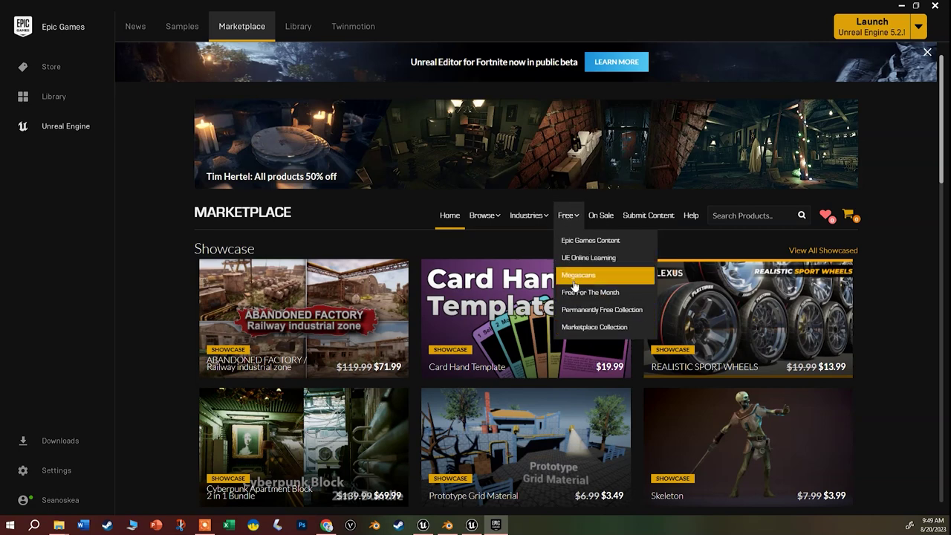
left_click(583, 329)
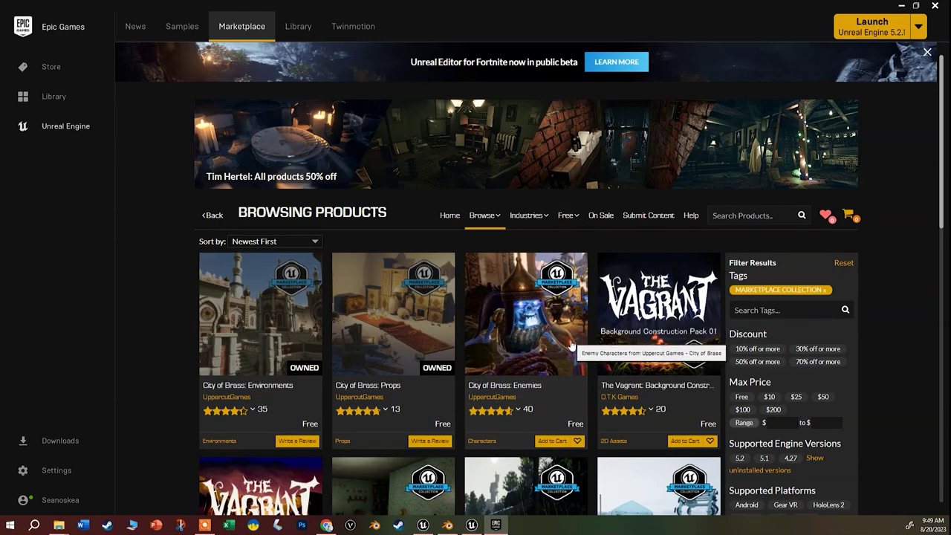
Look through the free Marketplace Collection products, from the City of Brass packs down to the Infinity Blade and Paragon assets
scroll(571, 349, "down", 1)
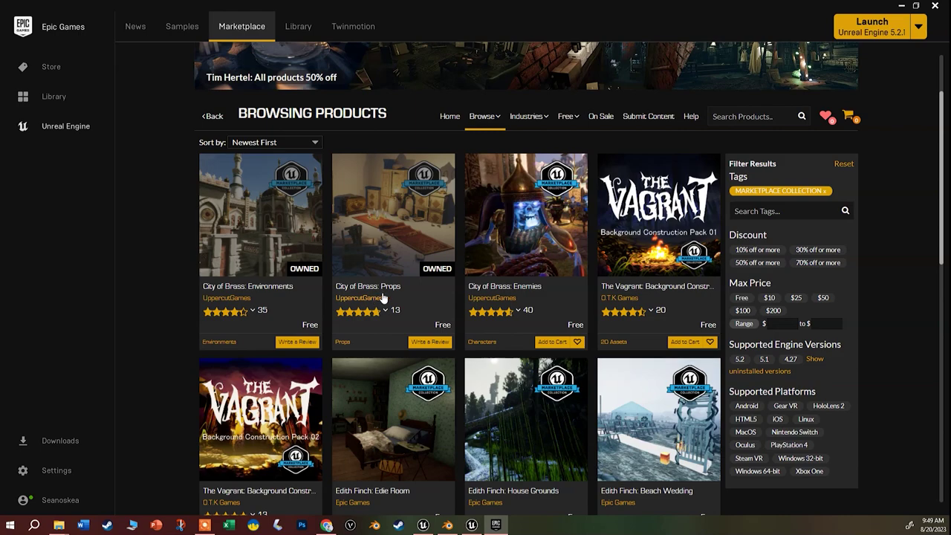
mouse_move(385, 310)
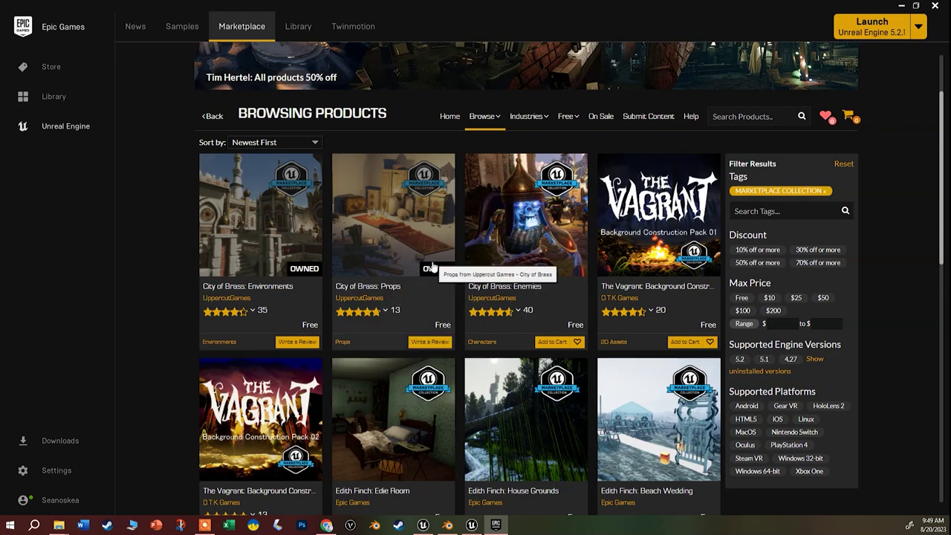
scroll(623, 278, "down", 5)
scroll(624, 278, "down", 3)
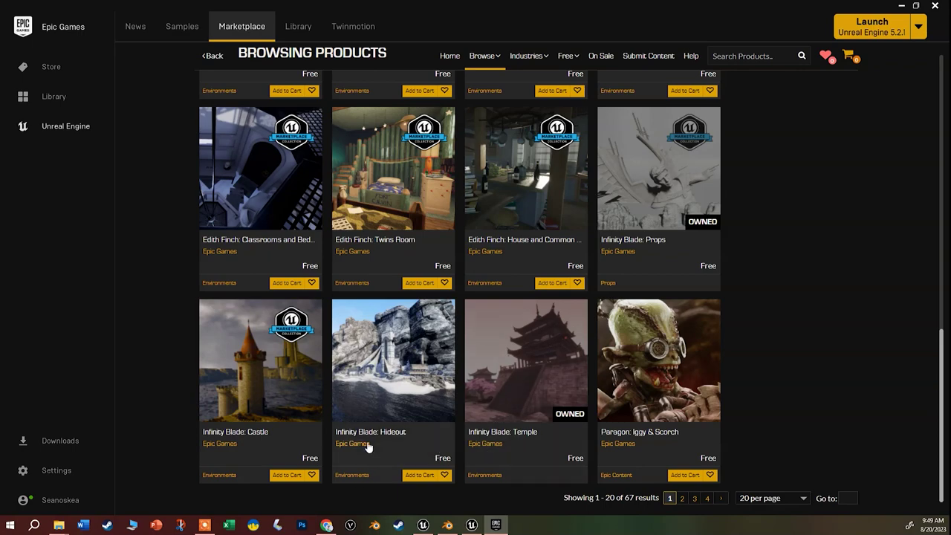
scroll(364, 444, "up", 3)
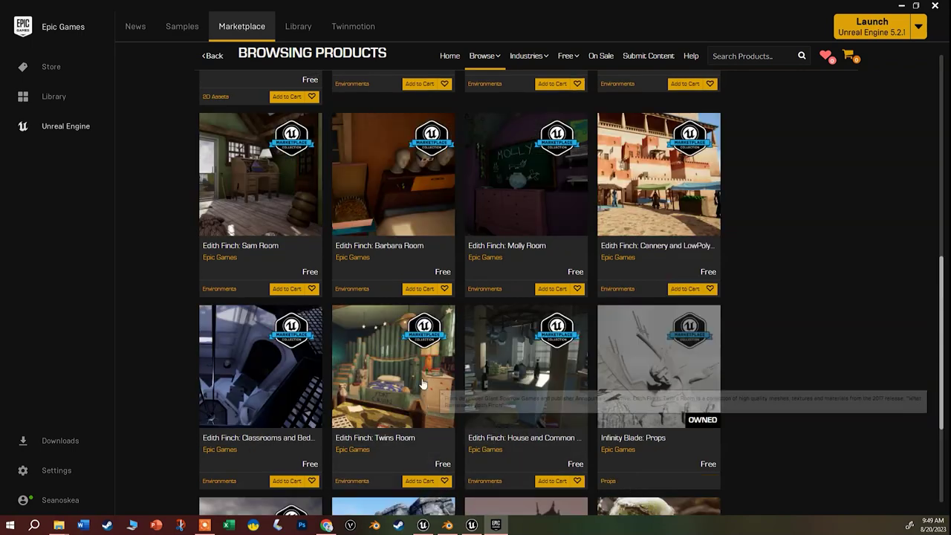
scroll(430, 404, "up", 4)
scroll(427, 398, "up", 2)
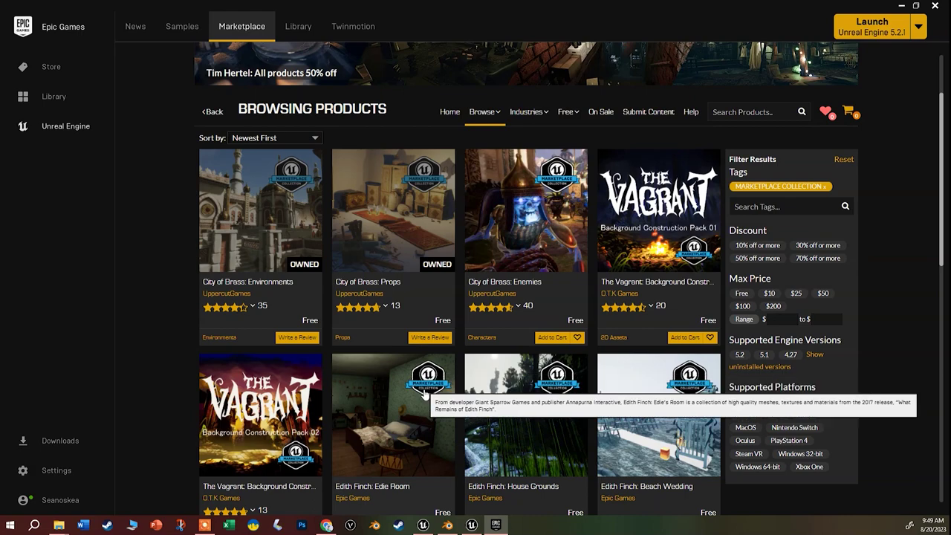
scroll(249, 301, "up", 2)
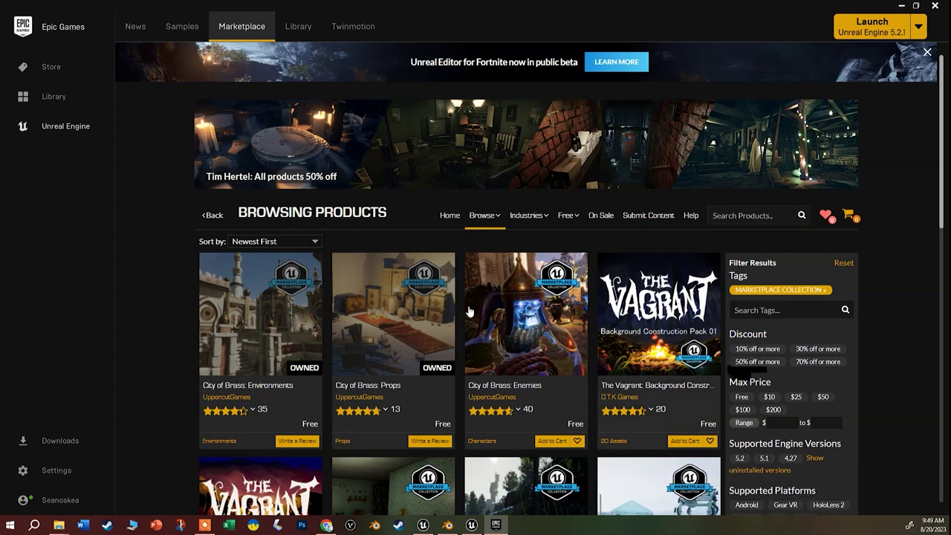
Switch to the AssetTransfer project in Unreal Editor, select the standing torch in the level, and locate its mesh in the Content Browser
left_click(299, 31)
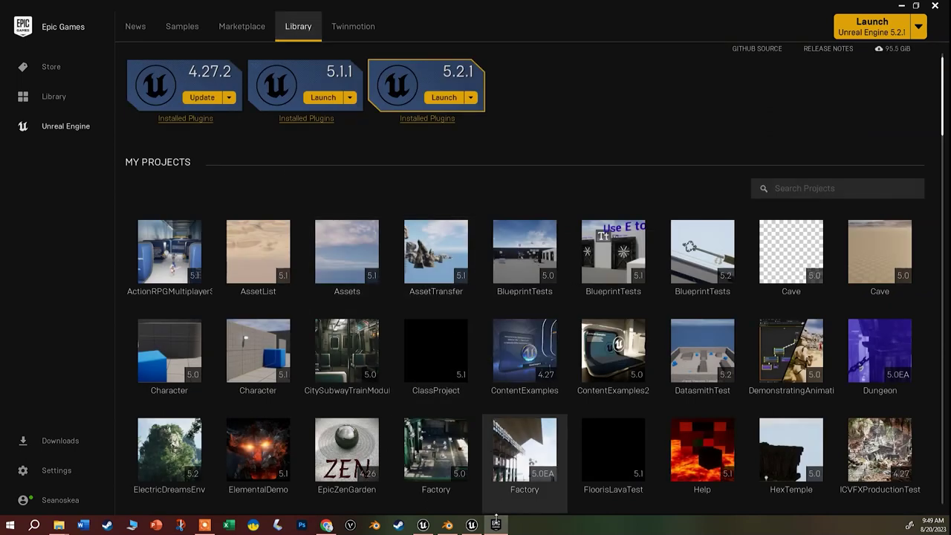
left_click(476, 529)
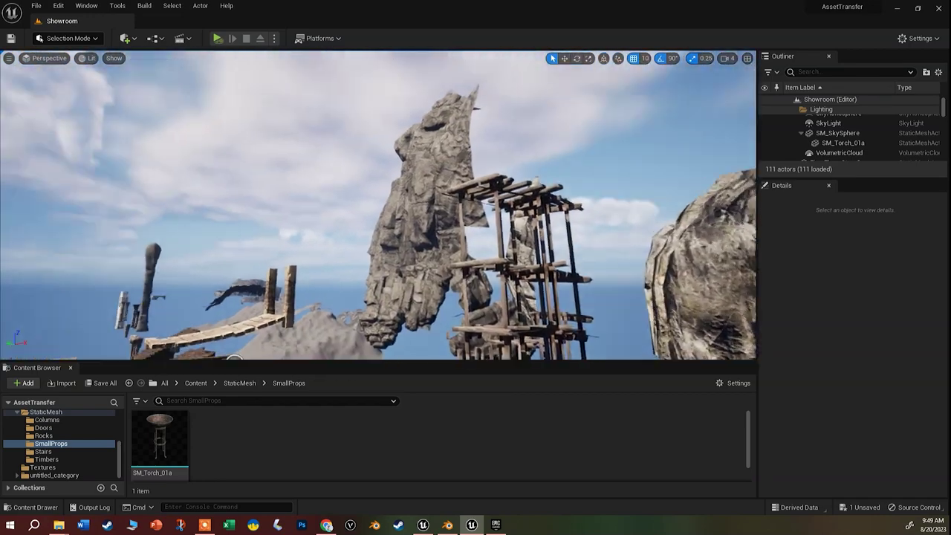
right_click_drag(234, 359, 350, 229)
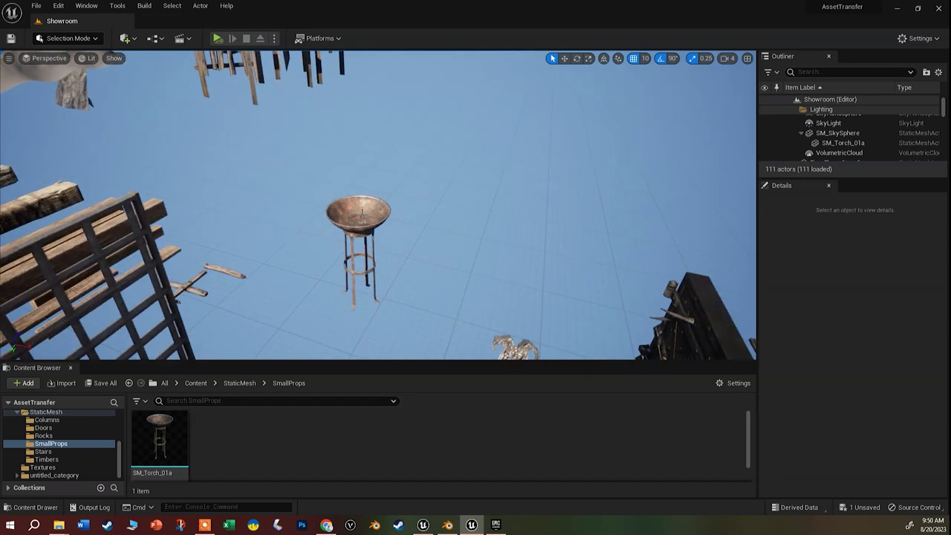
left_click(350, 222)
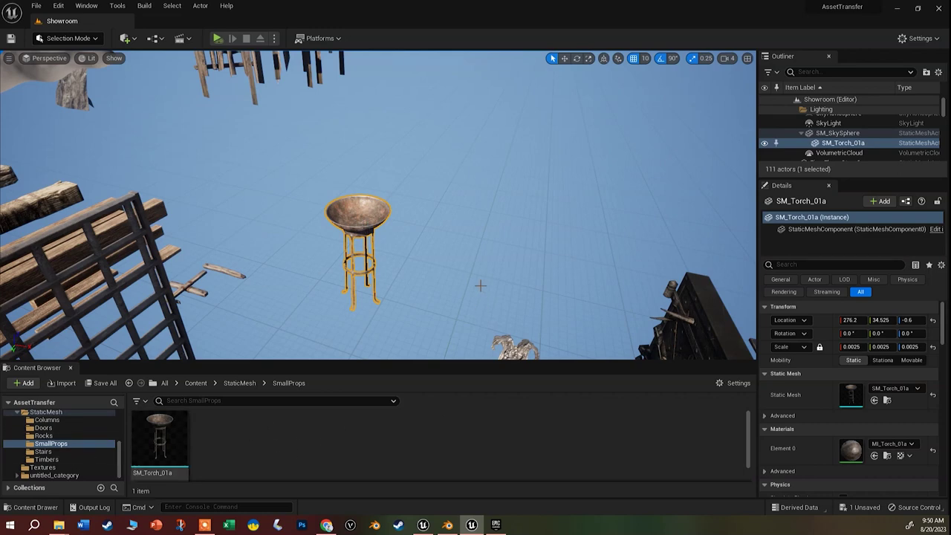
key("ctrl+b")
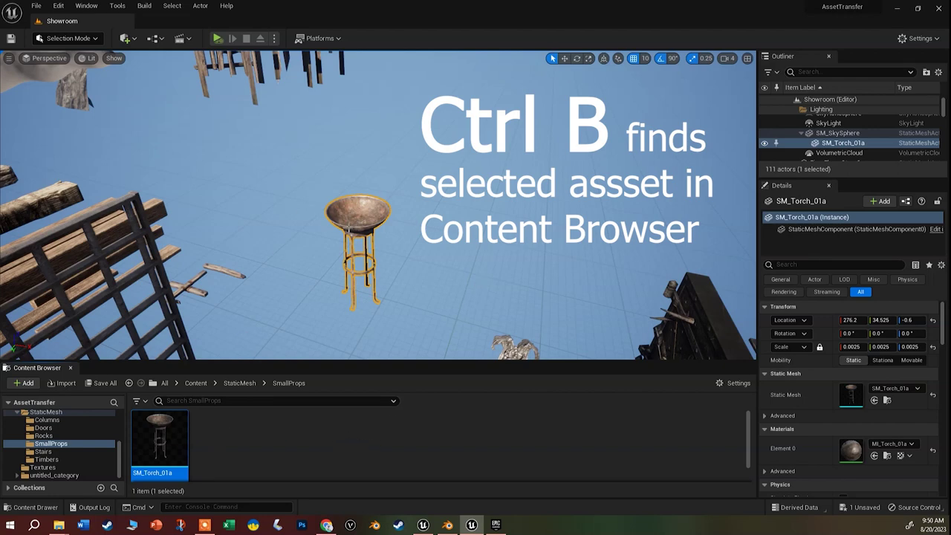
left_click(889, 401)
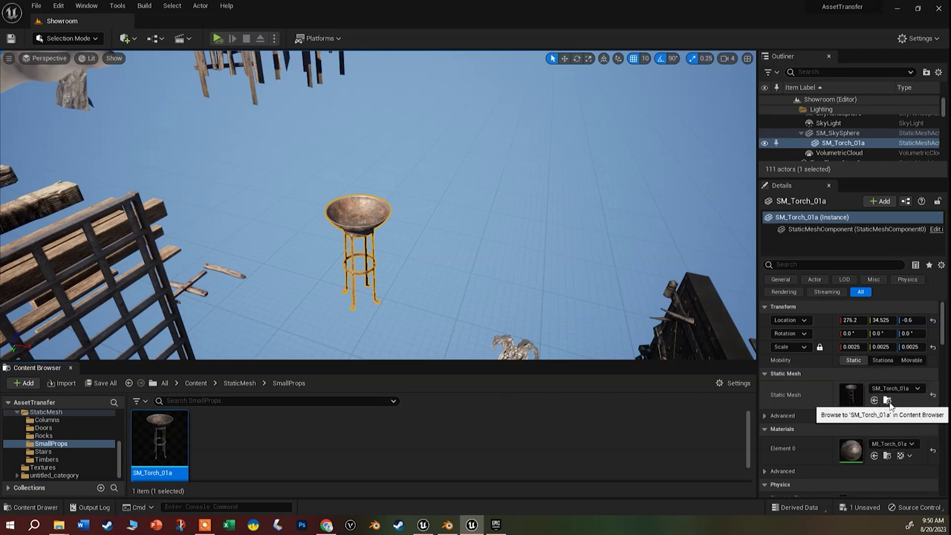
mouse_move(170, 457)
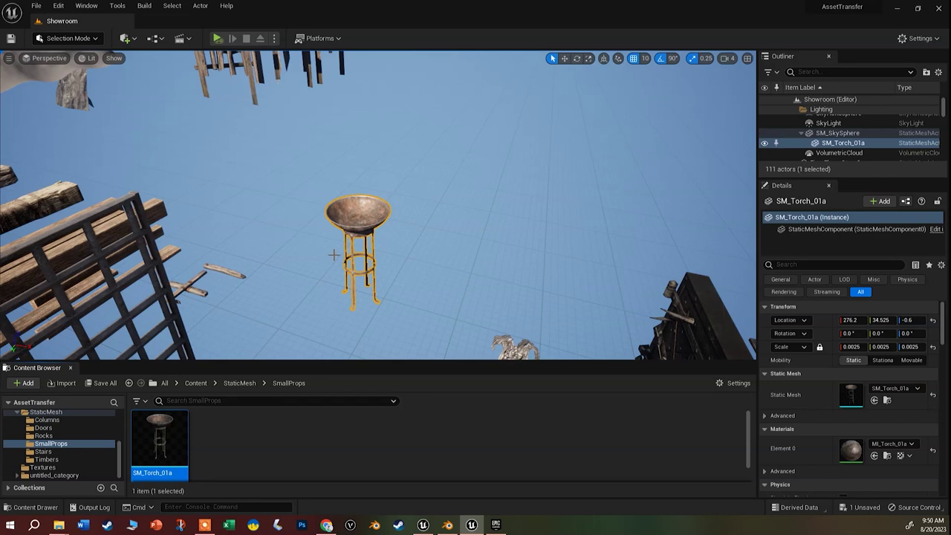
Start migrating the SM_Torch_01a asset, save the unsaved content, and accept all the listed dependencies
right_click(157, 430)
mouse_move(251, 266)
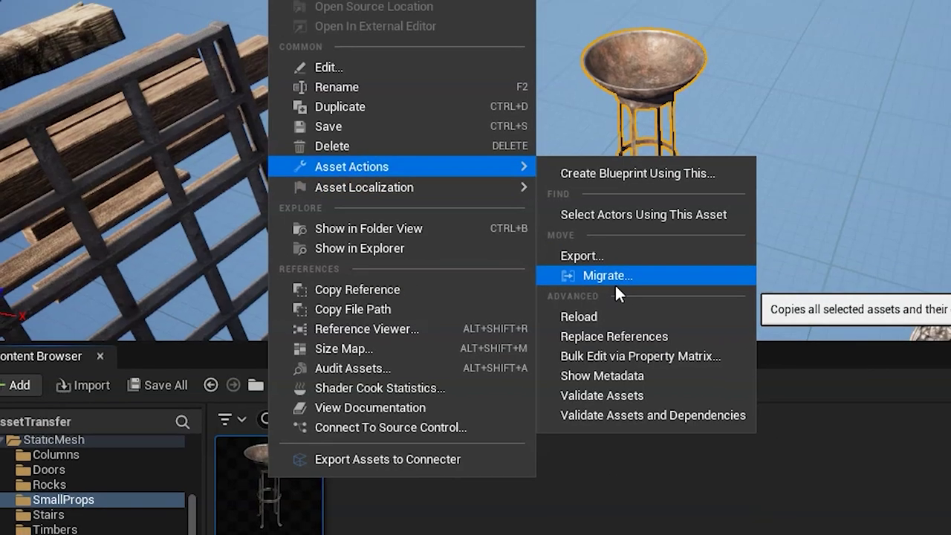
left_click(641, 271)
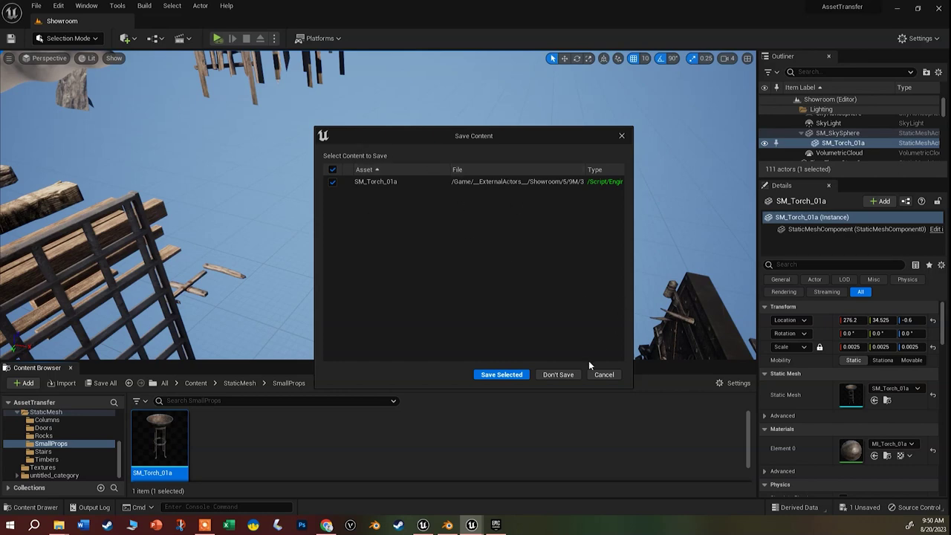
left_click(501, 374)
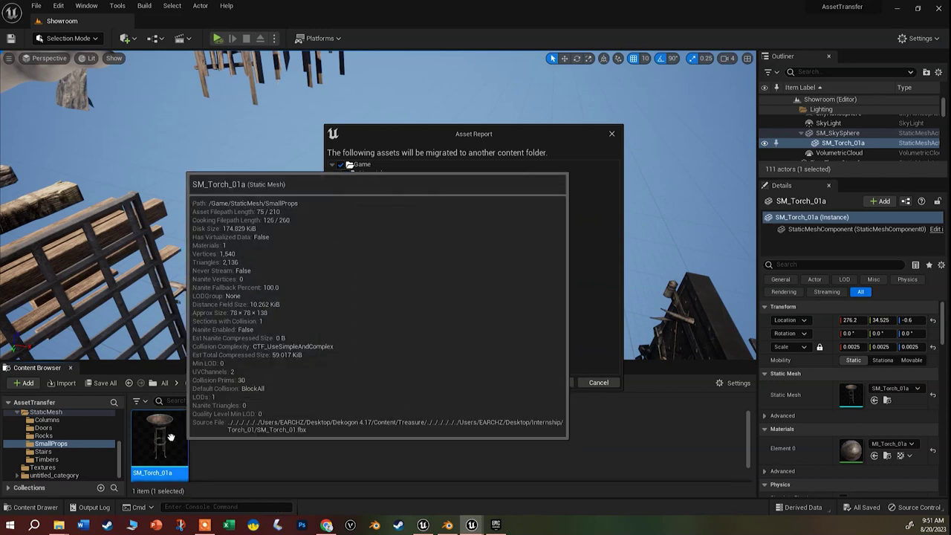
mouse_move(176, 465)
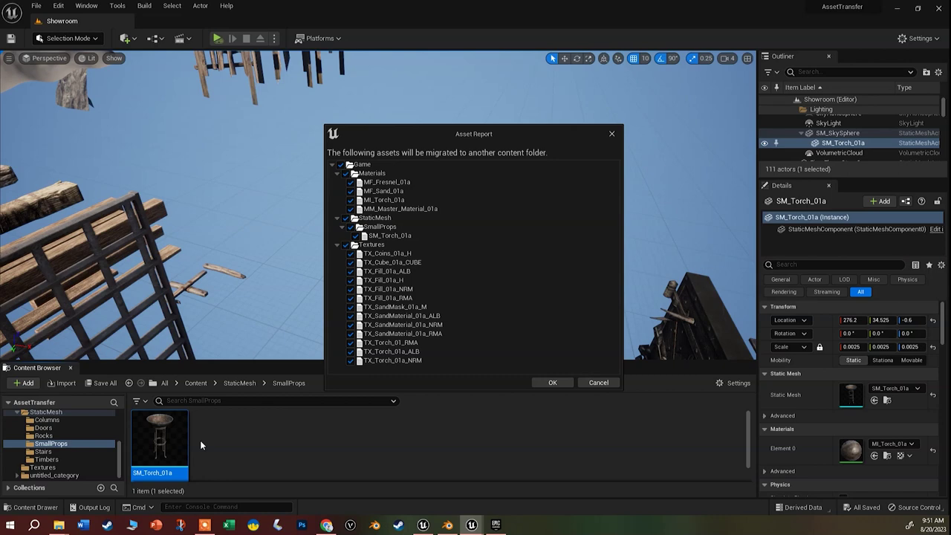
left_click(561, 384)
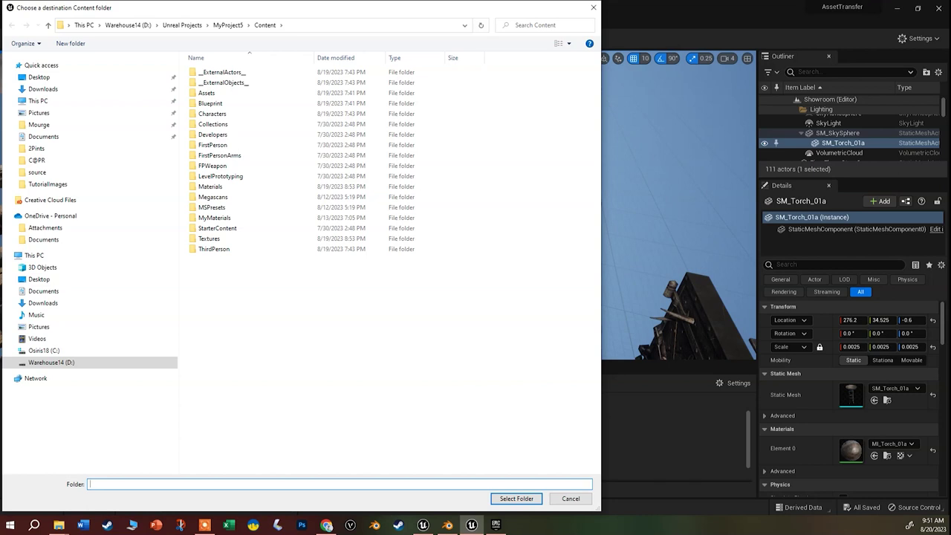
Choose the Content folder of MyProject5 in Unreal Projects as the migration destination
left_click(184, 25)
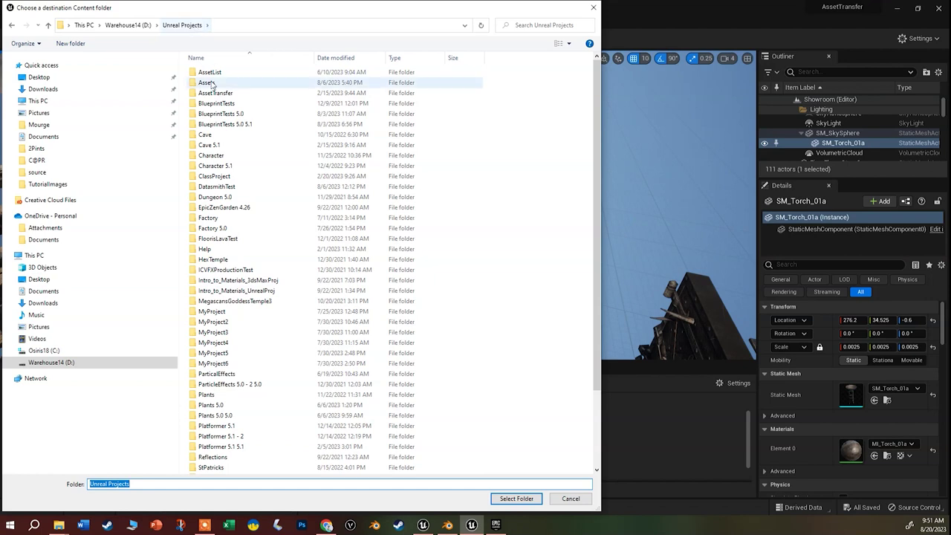
double_click(223, 353)
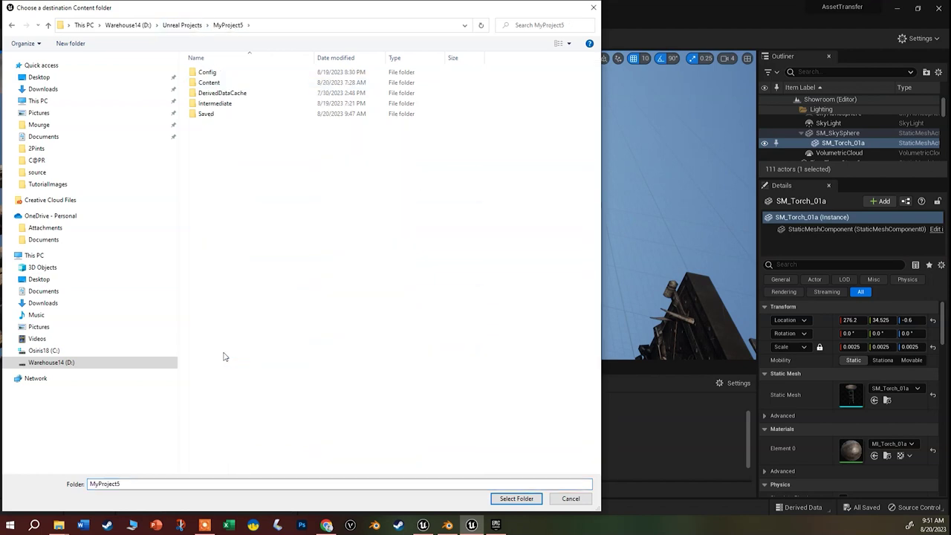
left_click(221, 84)
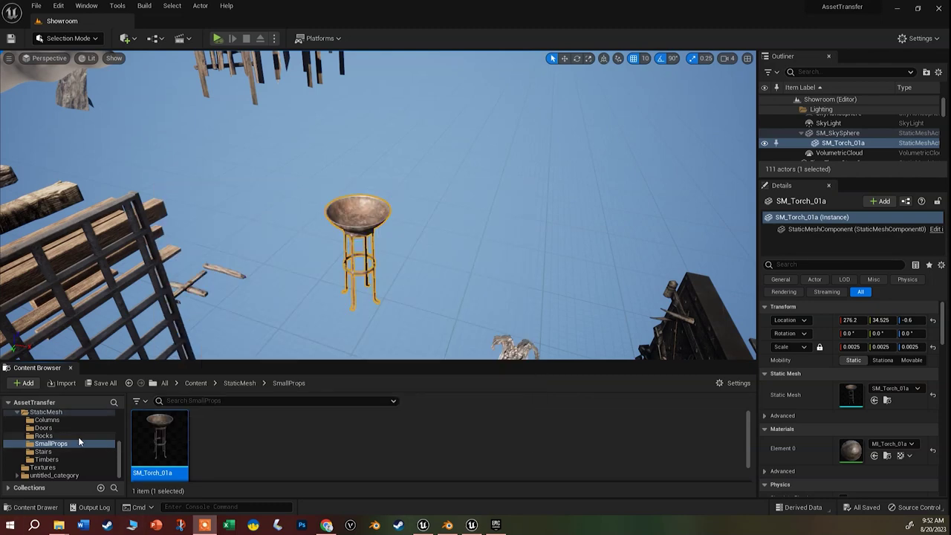
Switch to the MyProject5 project and place SM_Torch_01a from StaticMesh/SmallProps in the level between the mannequin and the table
scroll(80, 443, "up", 2)
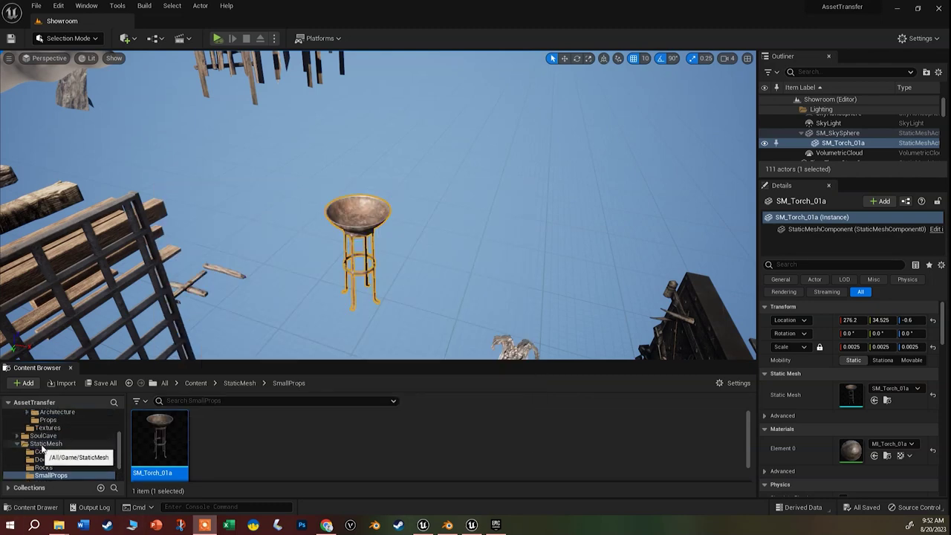
scroll(76, 442, "down", 1)
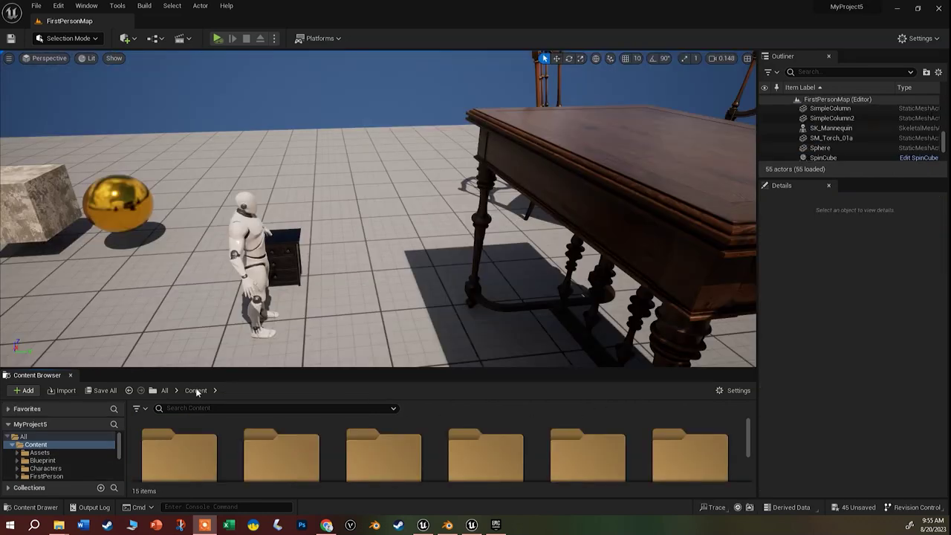
right_click_drag(188, 364, 283, 352)
left_click_drag(170, 368, 170, 247)
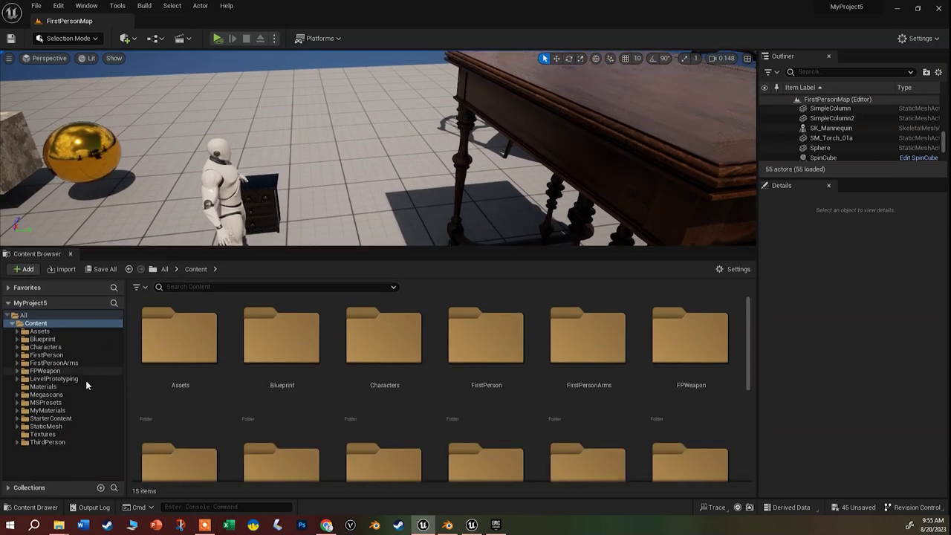
left_click(17, 426)
left_click(62, 436)
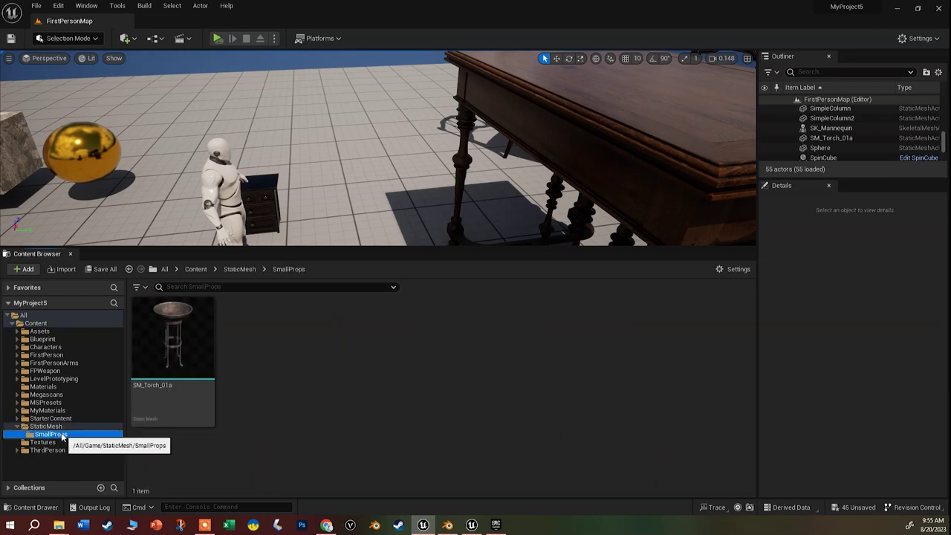
left_click(214, 399)
left_click_drag(214, 399, 345, 215)
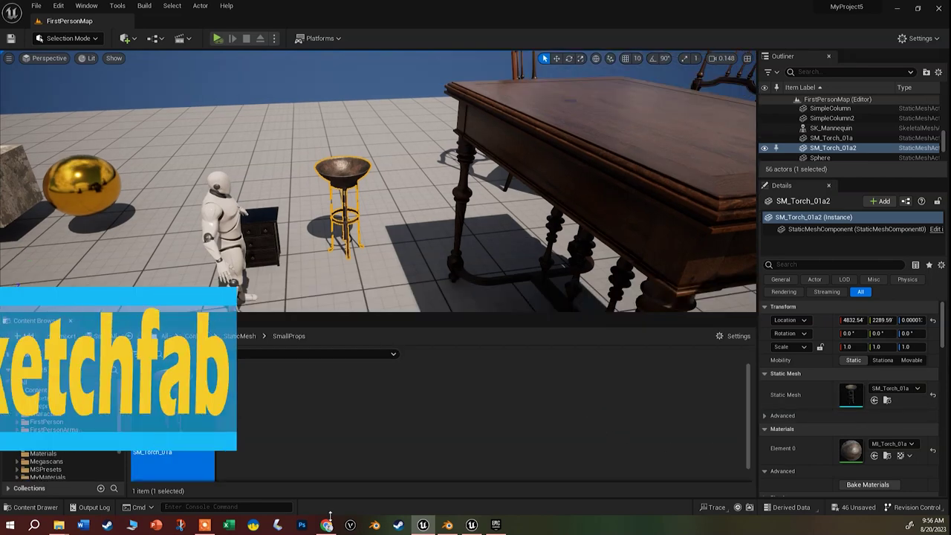
Switch to Sketchfab in the browser and search for "table" models, limiting the results to downloadable ones
left_click(327, 525)
left_click(178, 8)
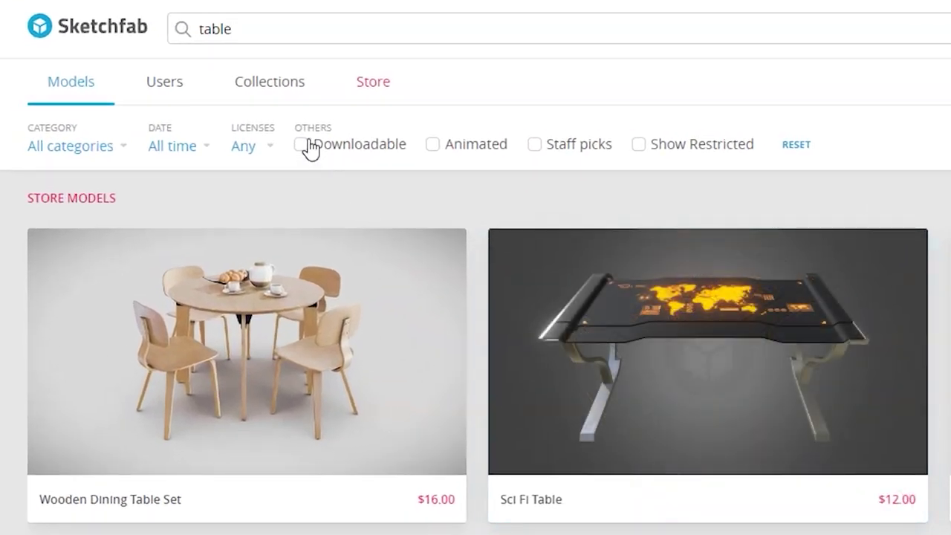
left_click(273, 141)
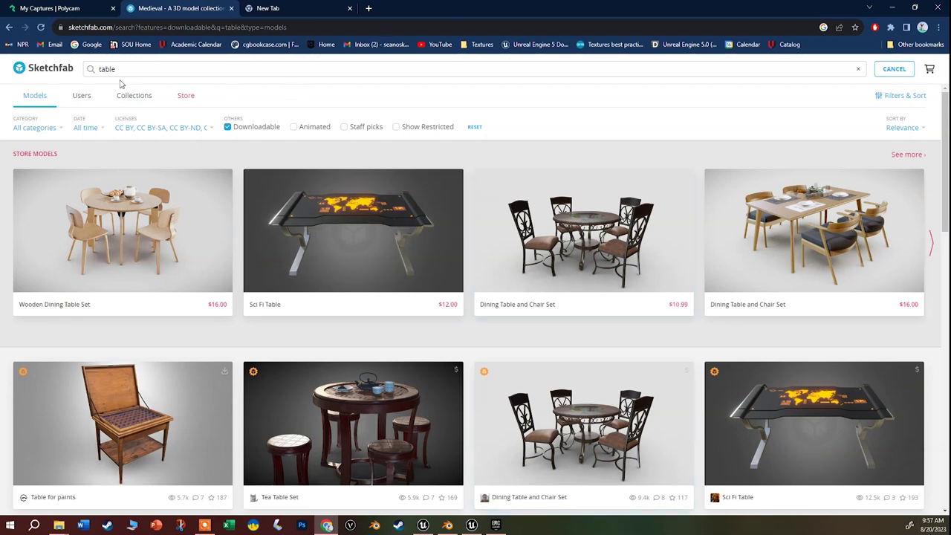
Look through the downloadable table models and open the dark wooden roll-top desk titled Table
scroll(475, 263, "down", 3)
scroll(475, 263, "down", 5)
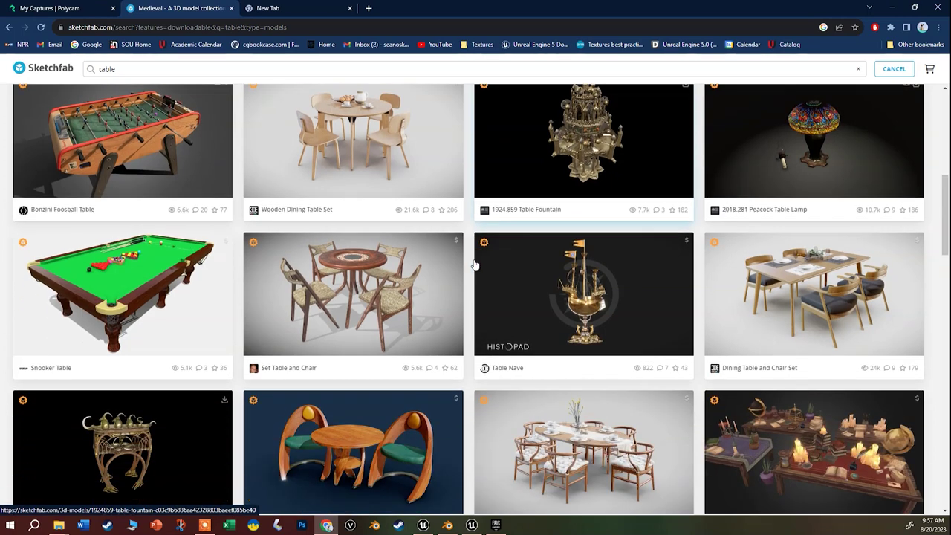
scroll(475, 265, "down", 5)
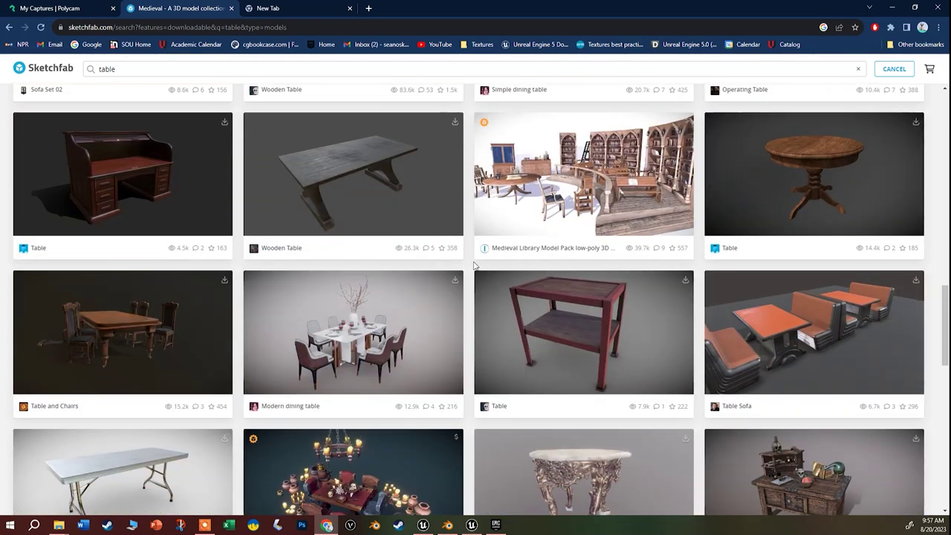
scroll(67, 215, "up", 2)
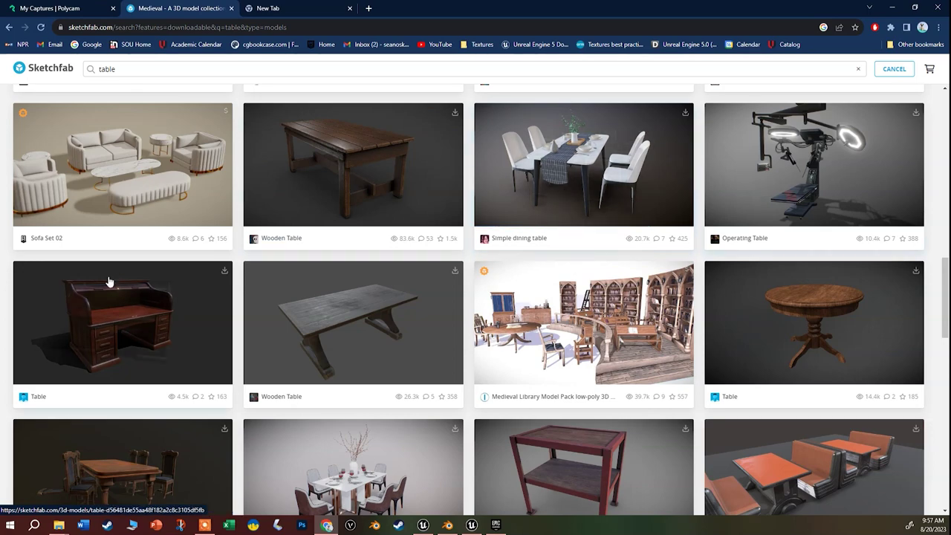
left_click(187, 326)
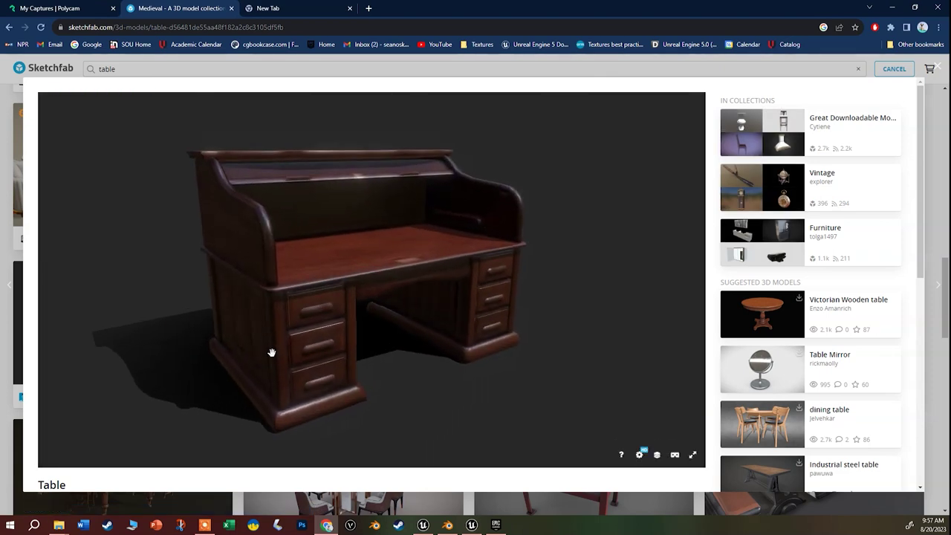
Open the download options of the Table model and review its licensing information and available file formats
scroll(620, 347, "down", 5)
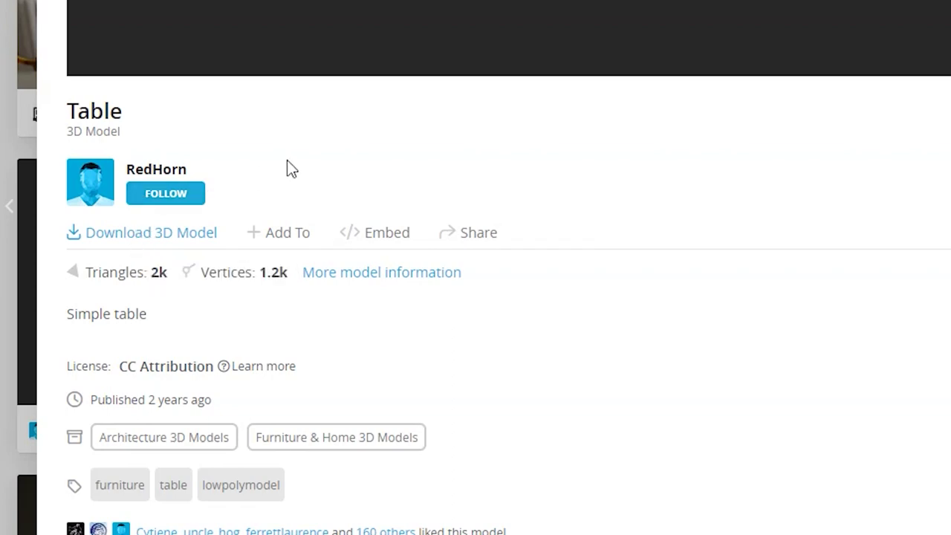
left_click(183, 233)
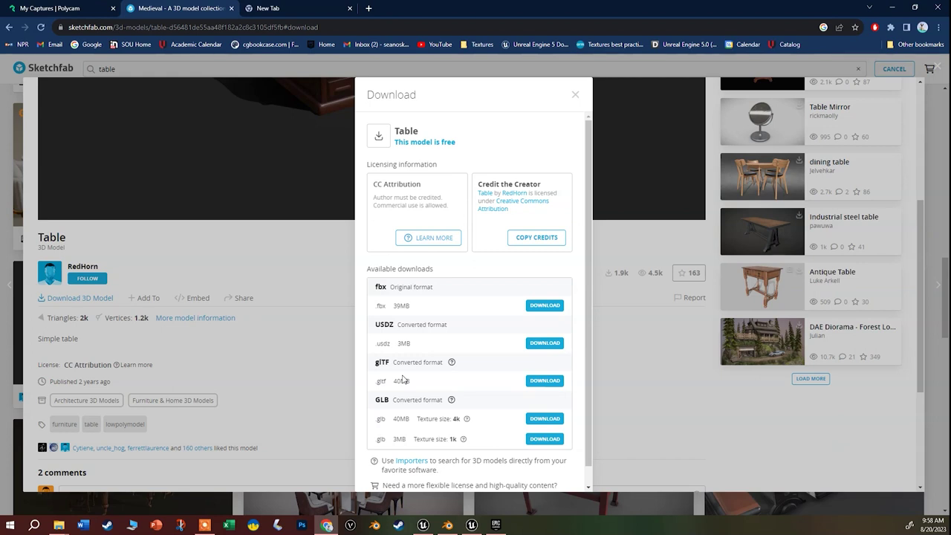
scroll(405, 375, "down", 1)
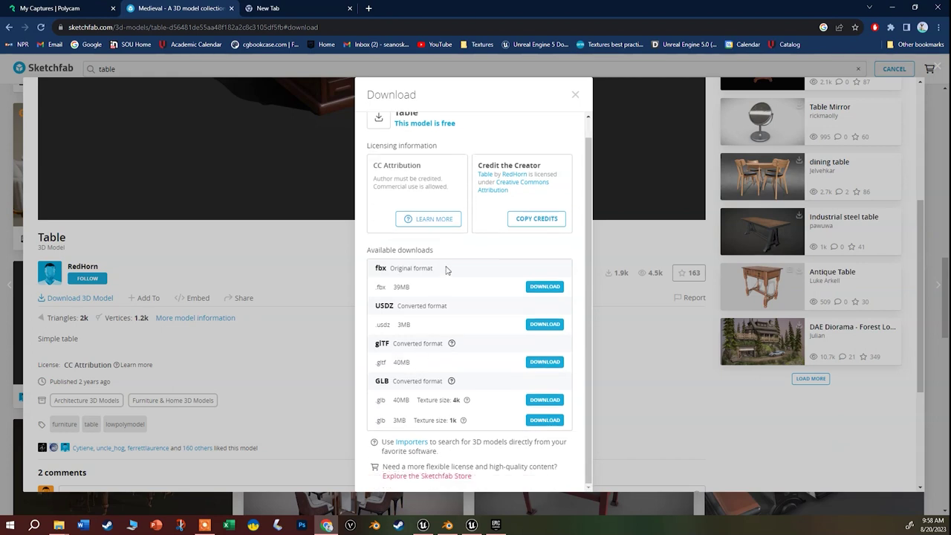
Extract the downloaded table zip archive in the Downloads folder
scroll(440, 299, "up", 1)
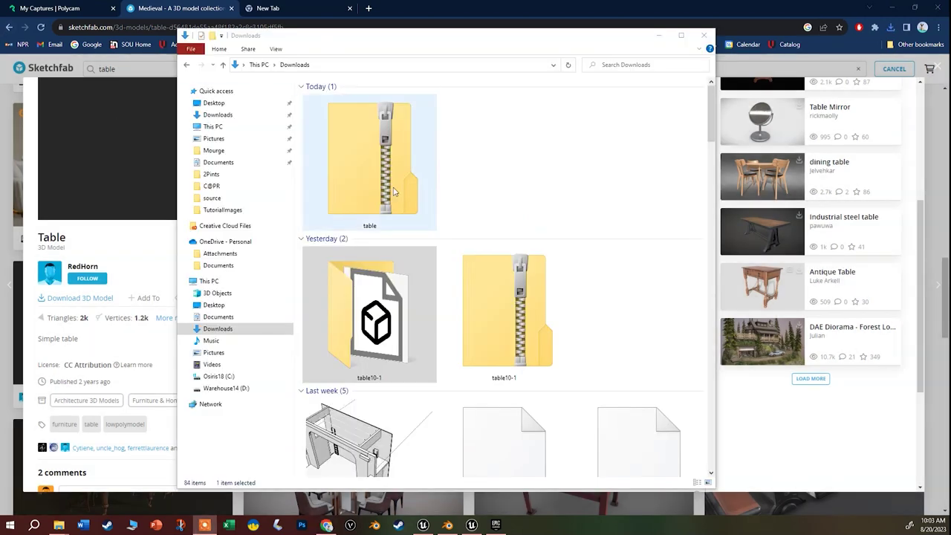
left_click(363, 175)
right_click(363, 176)
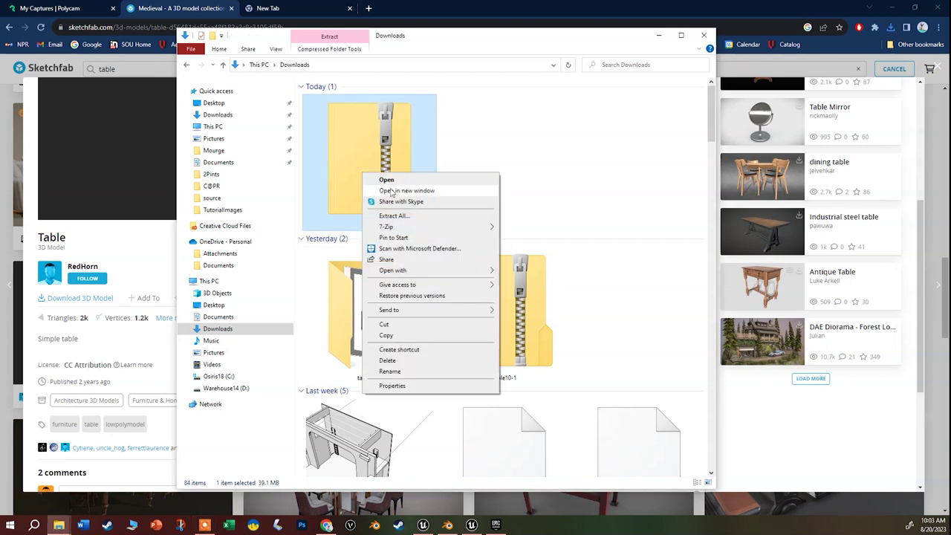
left_click(393, 215)
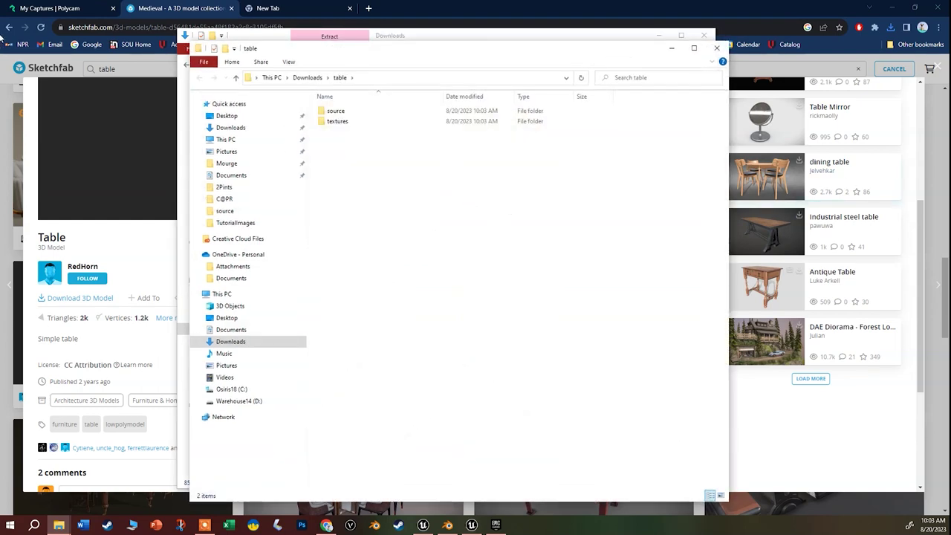
Preview the Table model from the extracted source folder, review the images in the textures folder, and close the folder windows
double_click(335, 111)
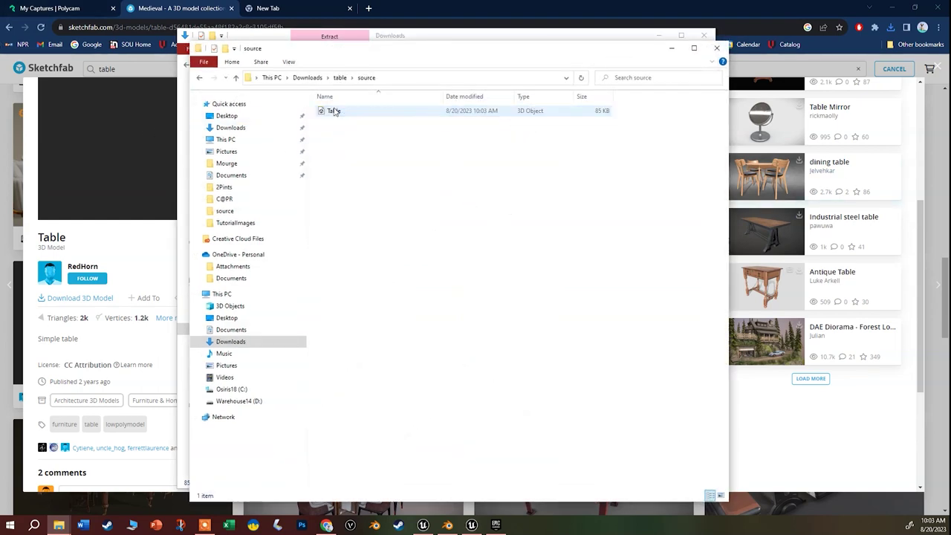
double_click(335, 111)
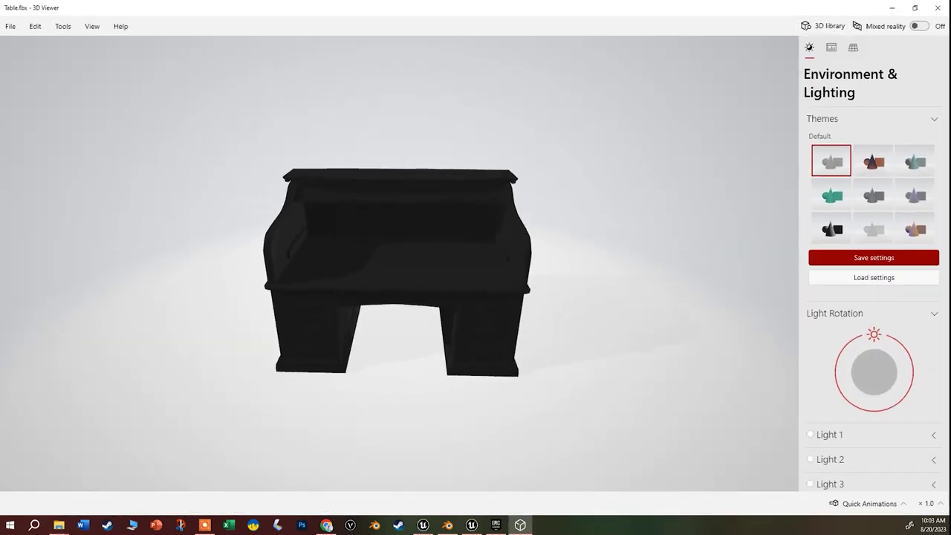
left_click(937, 7)
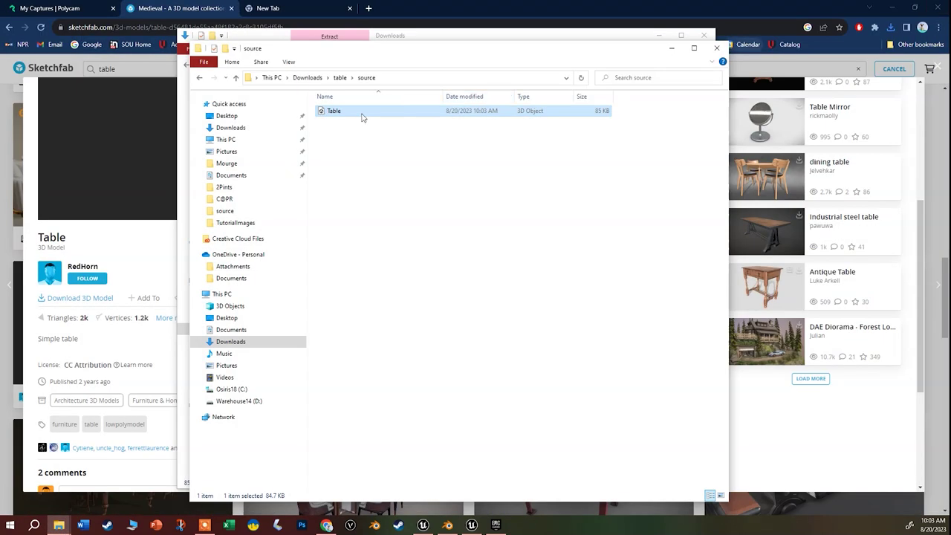
left_click(235, 77)
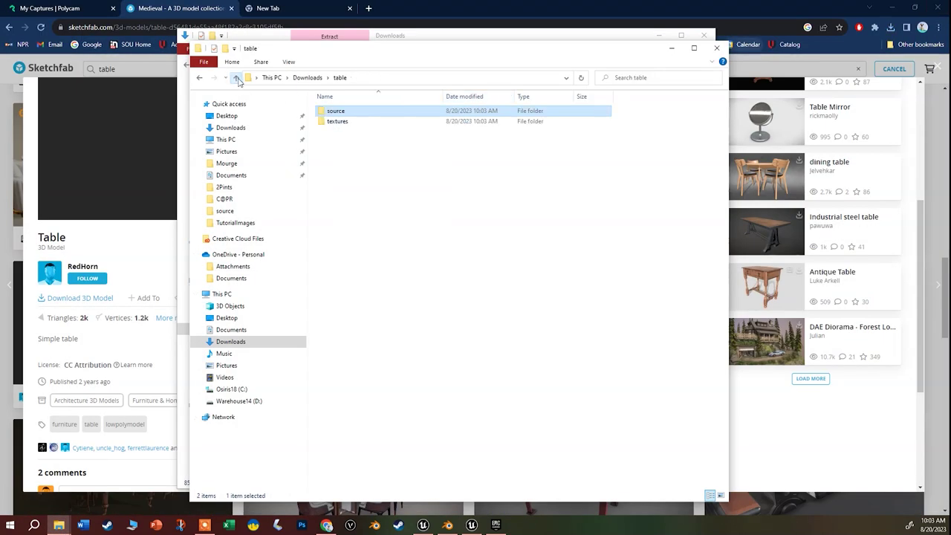
double_click(320, 123)
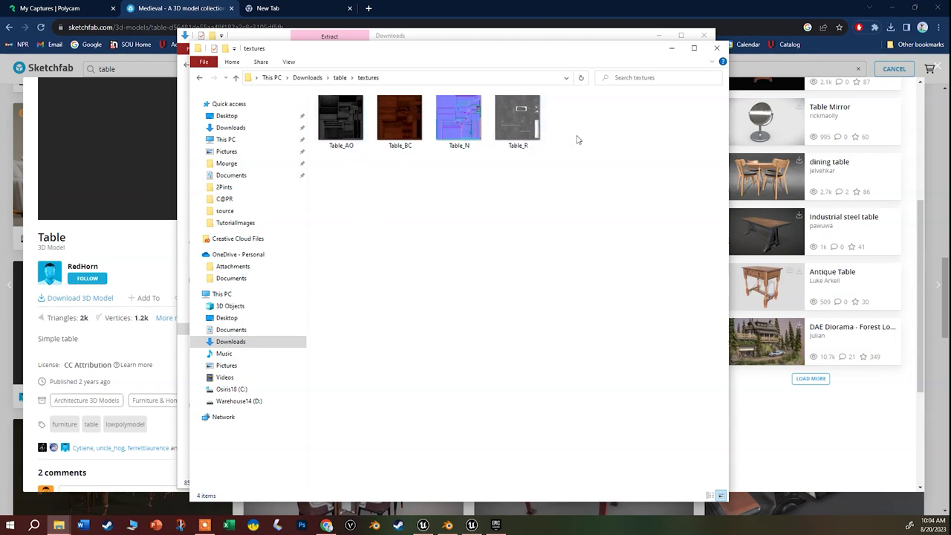
left_click(716, 47)
left_click(704, 35)
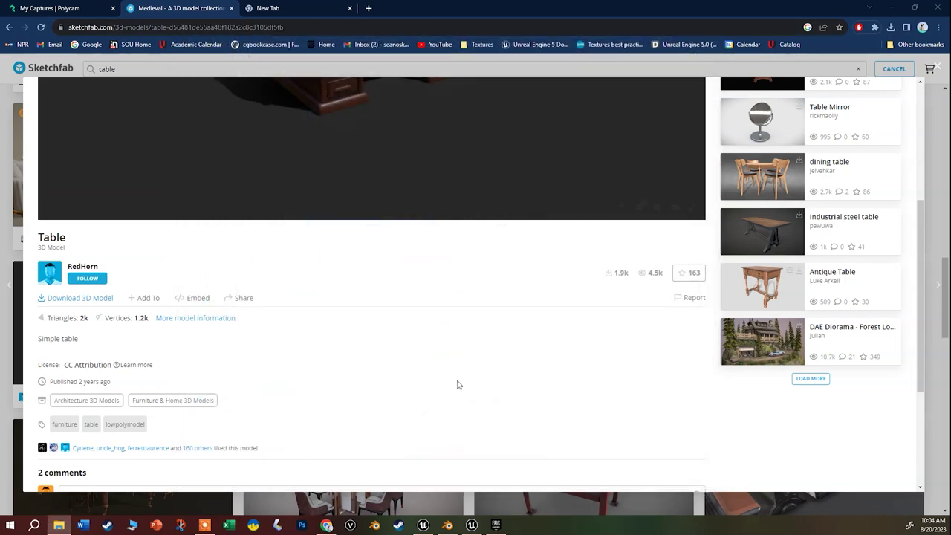
Switch to Unreal Engine and import Table from Downloads/table/source into SmallProps with the default FBX options, creating new materials
left_click(423, 524)
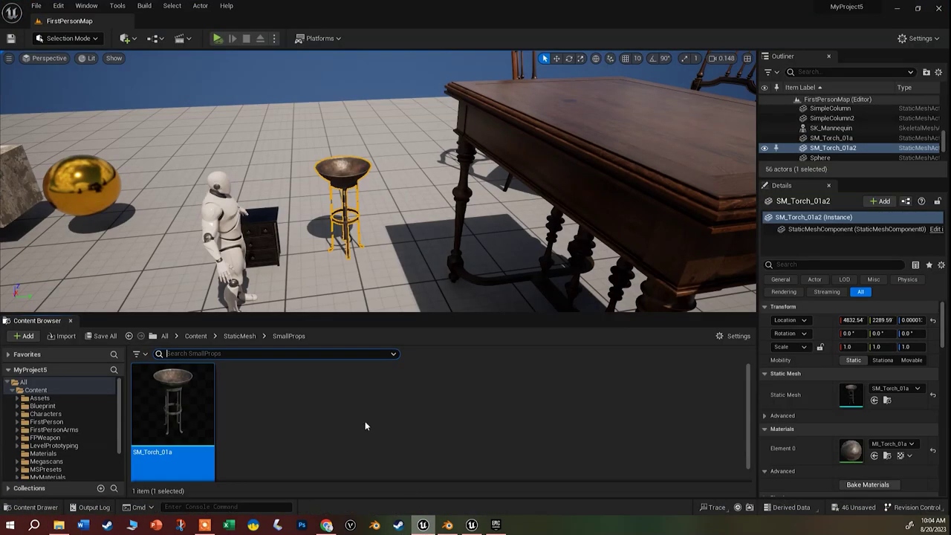
left_click(64, 335)
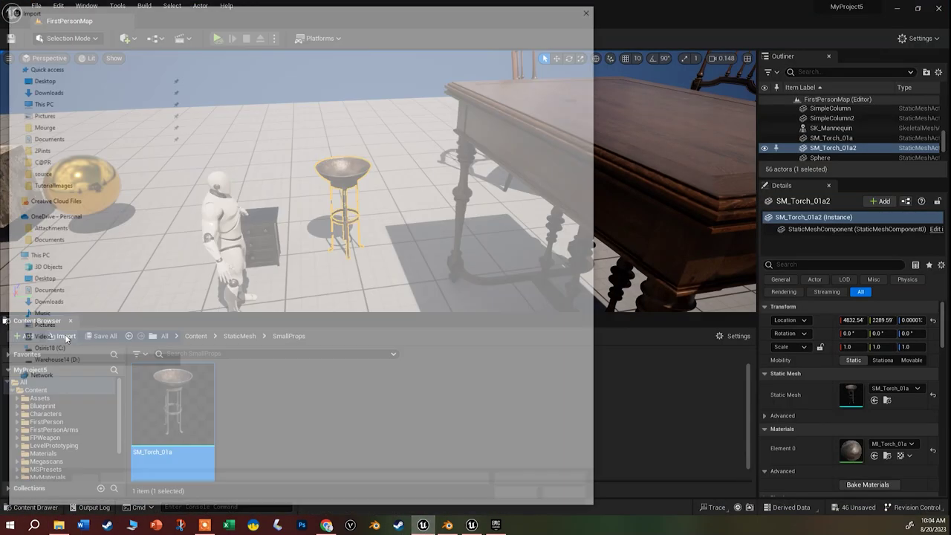
left_click(44, 90)
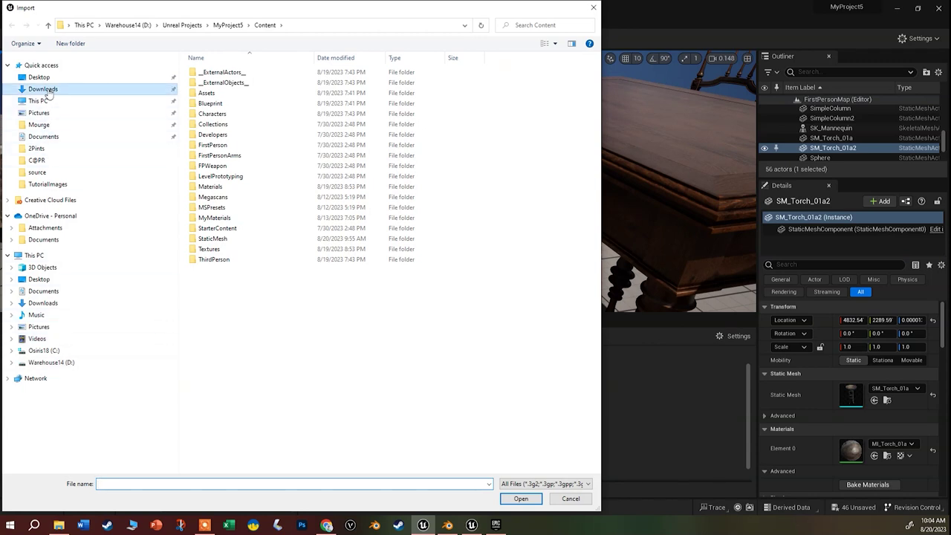
double_click(212, 97)
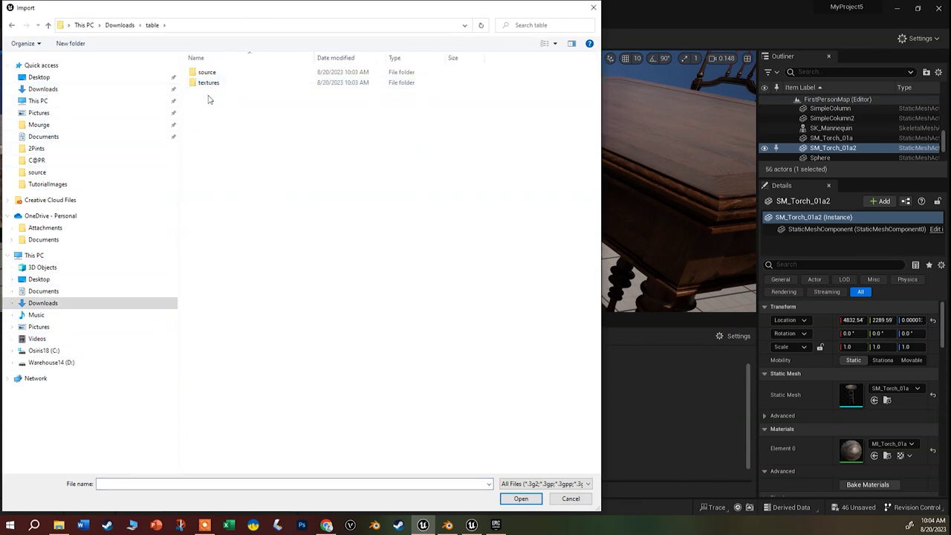
double_click(211, 75)
left_click(210, 75)
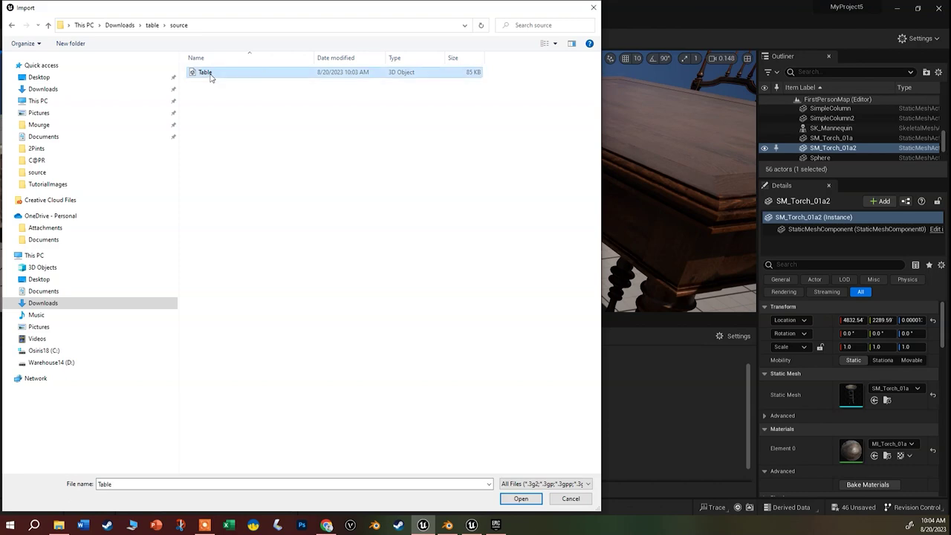
left_click(523, 499)
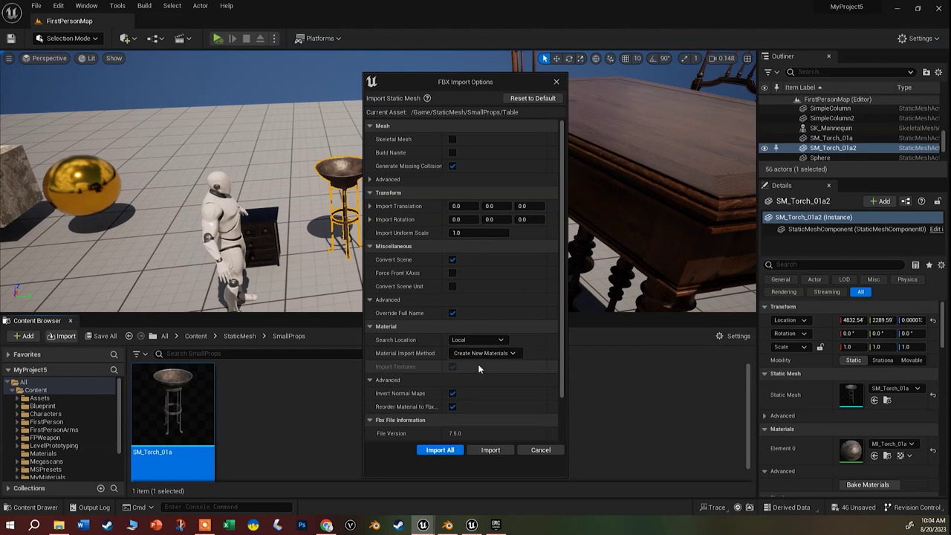
left_click(451, 447)
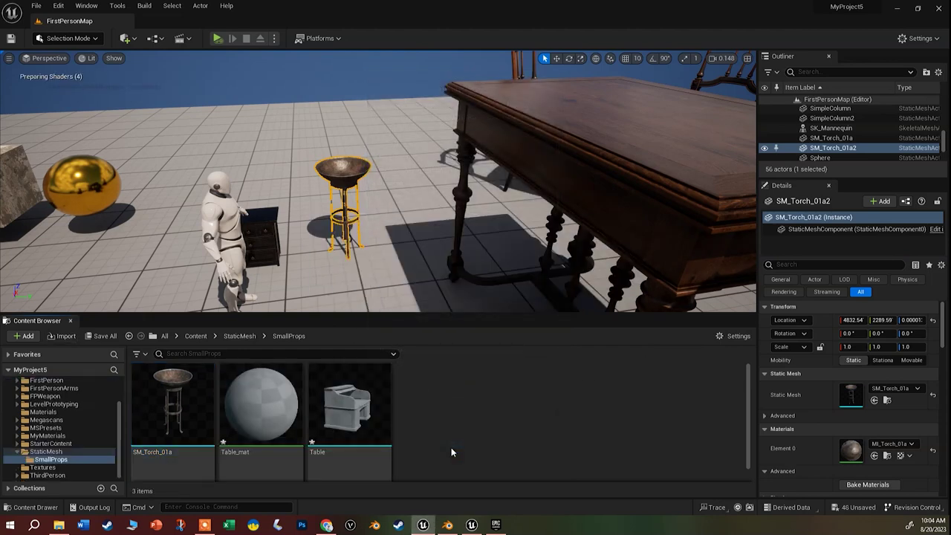
Place the Table mesh in the level beside the mannequin and scale it up uniformly to about 12
left_click_drag(346, 419, 148, 260)
scroll(139, 265, "up", 2)
scroll(139, 265, "down", 2)
key("e")
key("r")
left_click_drag(148, 260, 151, 257)
left_click_drag(182, 257, 105, 373)
key("w")
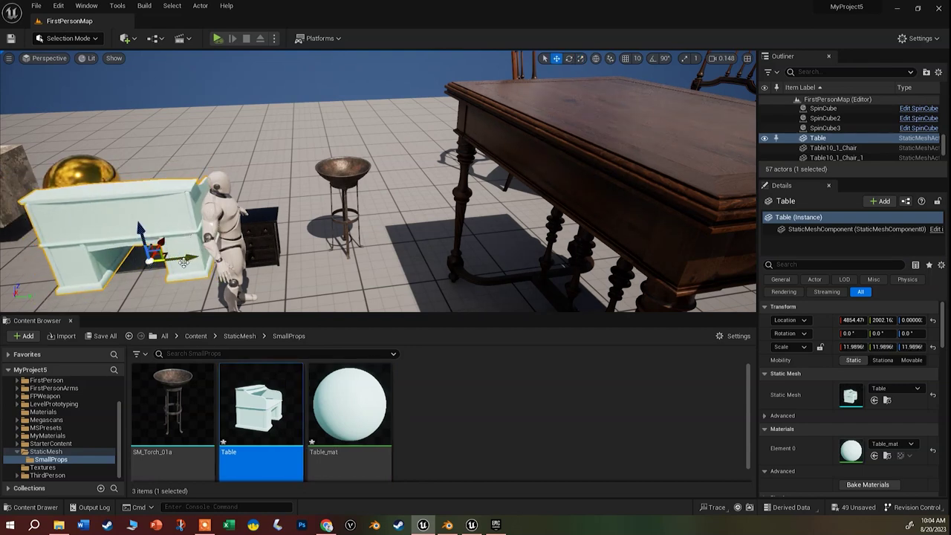
Import Table_AO, Table_BC, Table_N and Table_R from the Downloads/table/textures folder into SmallProps
left_click(346, 422)
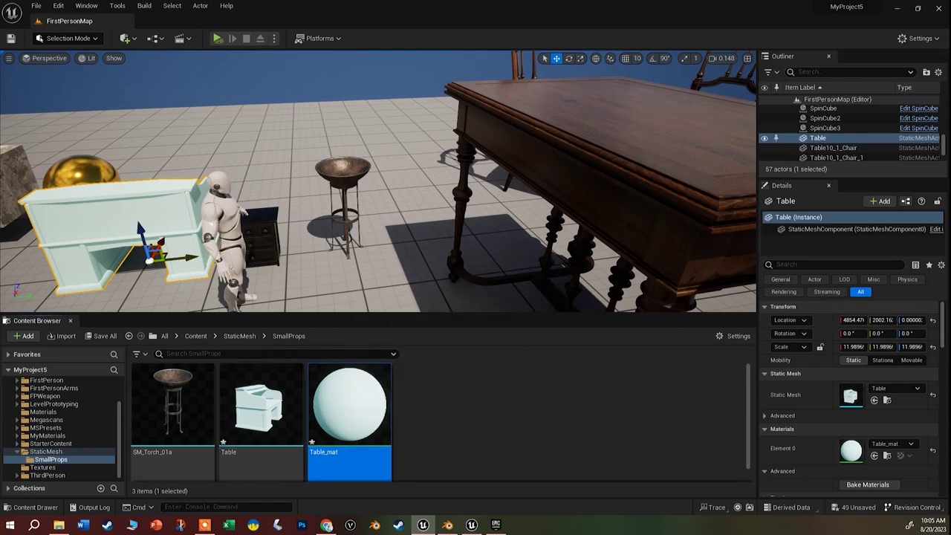
key("super+e")
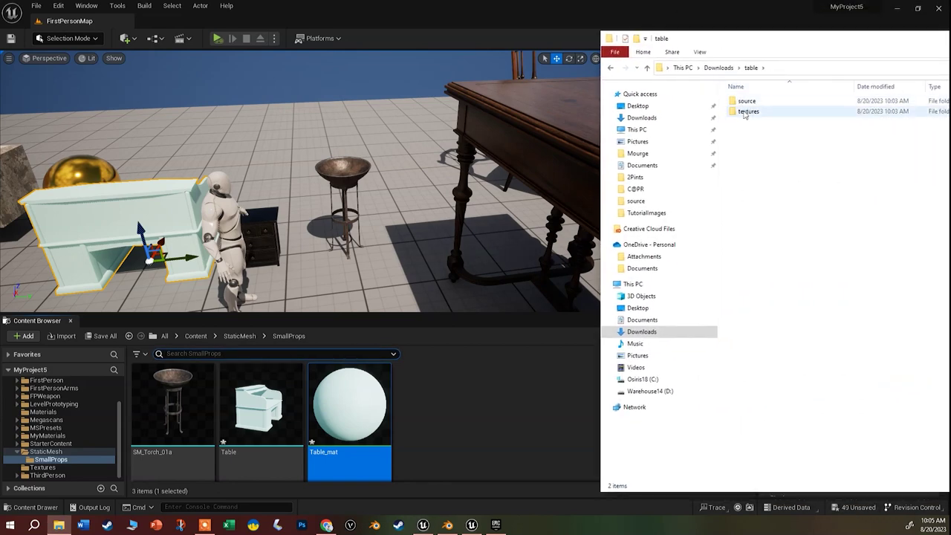
double_click(746, 111)
left_click(743, 113)
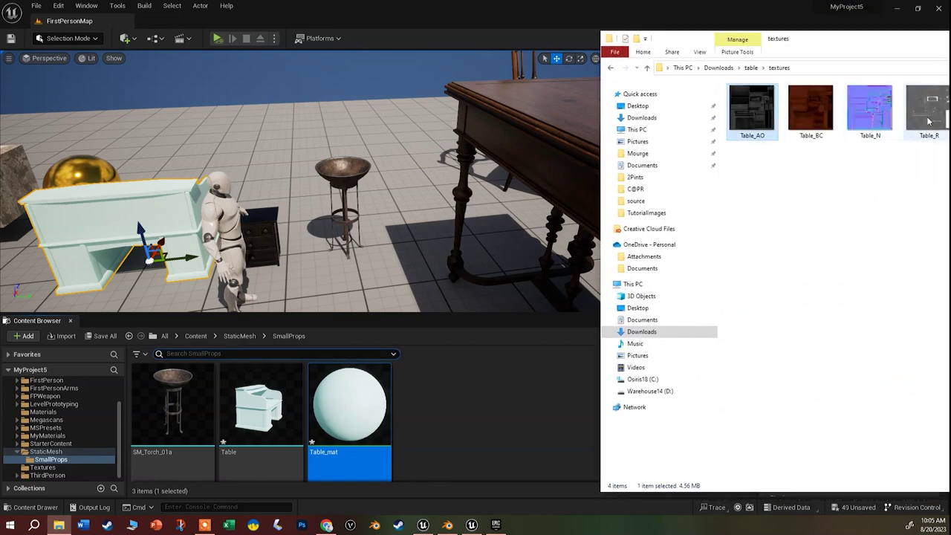
left_click(929, 119, "shift")
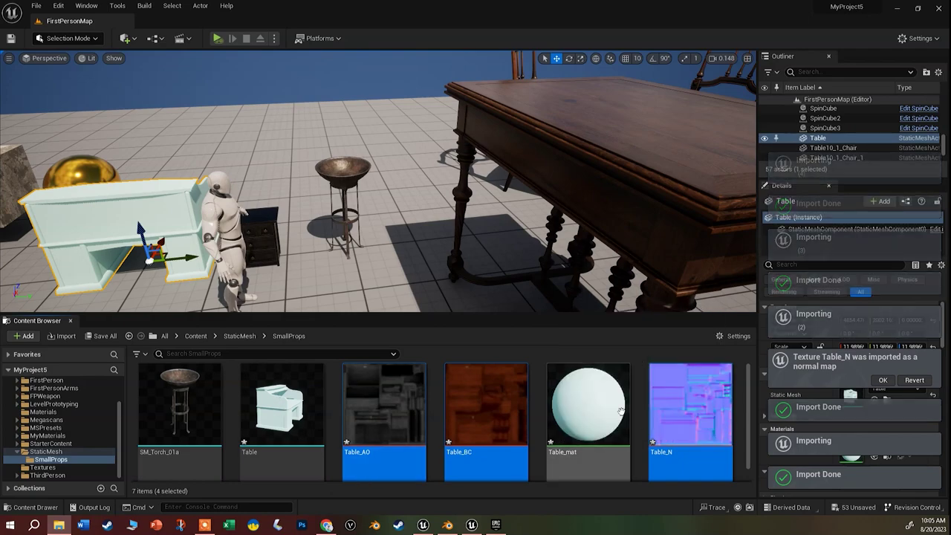
Open the Table_mat material and add texture samples for Table_AO, Table_BC, Table_N and Table_R to its graph
left_click(620, 410)
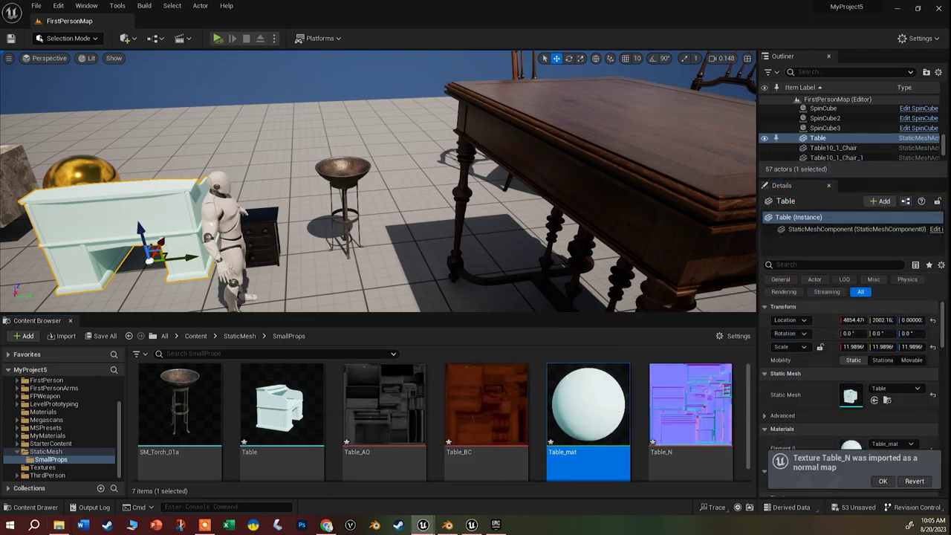
double_click(620, 410)
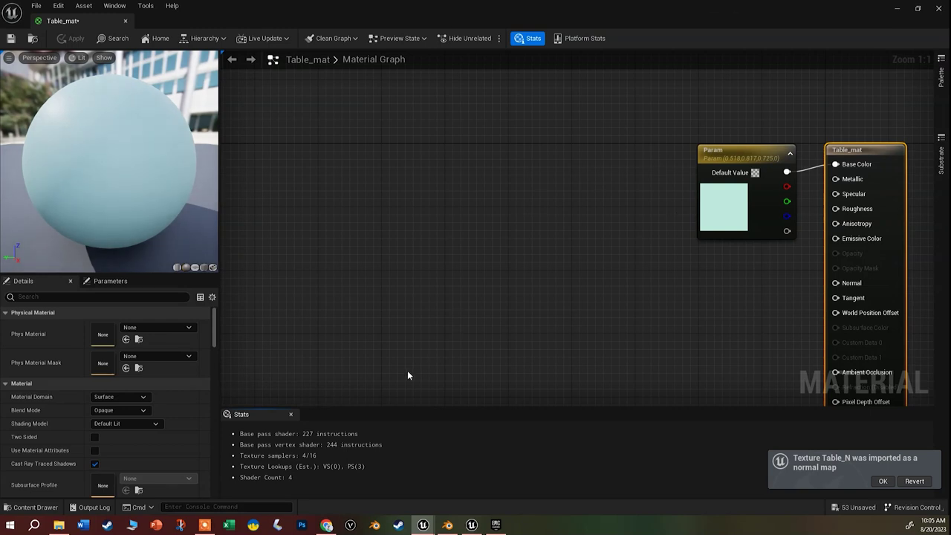
key("ctrl+space")
type("Table_")
left_click(215, 422)
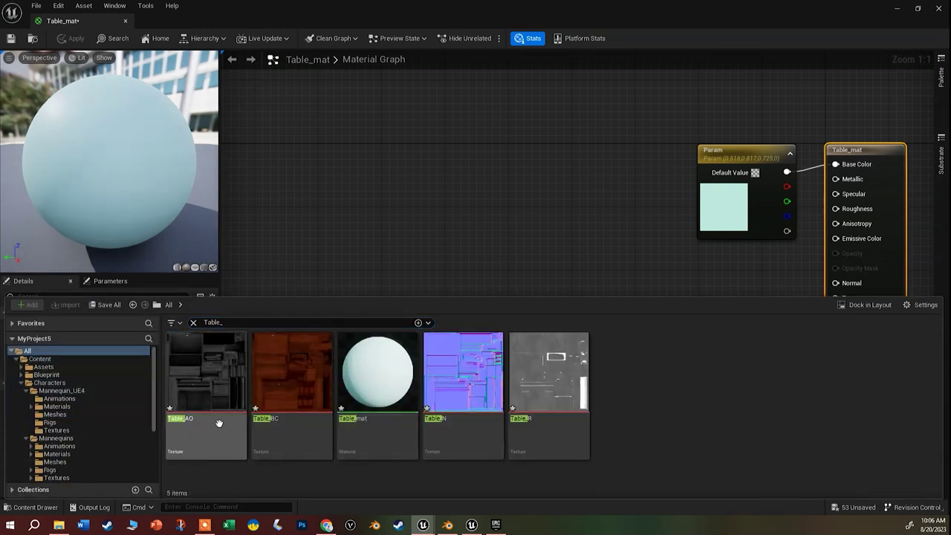
left_click(292, 400, "shift")
left_click_drag(292, 400, 497, 119)
key("ctrl+space")
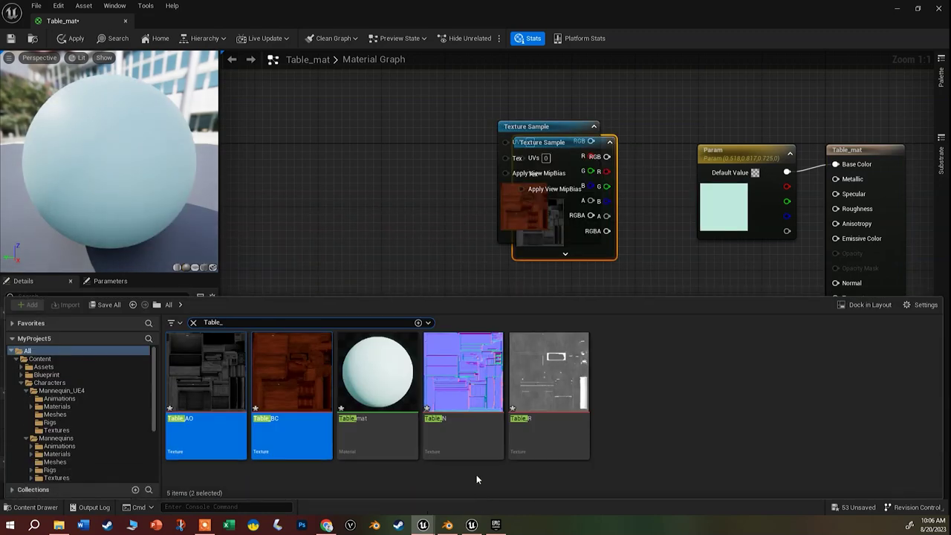
left_click_drag(468, 395, 371, 182)
key("ctrl+space")
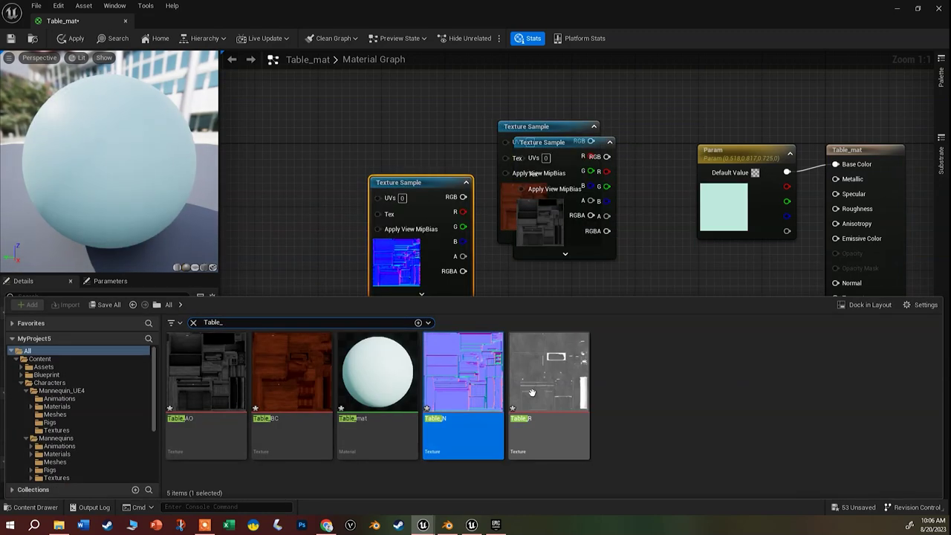
left_click_drag(549, 379, 652, 274)
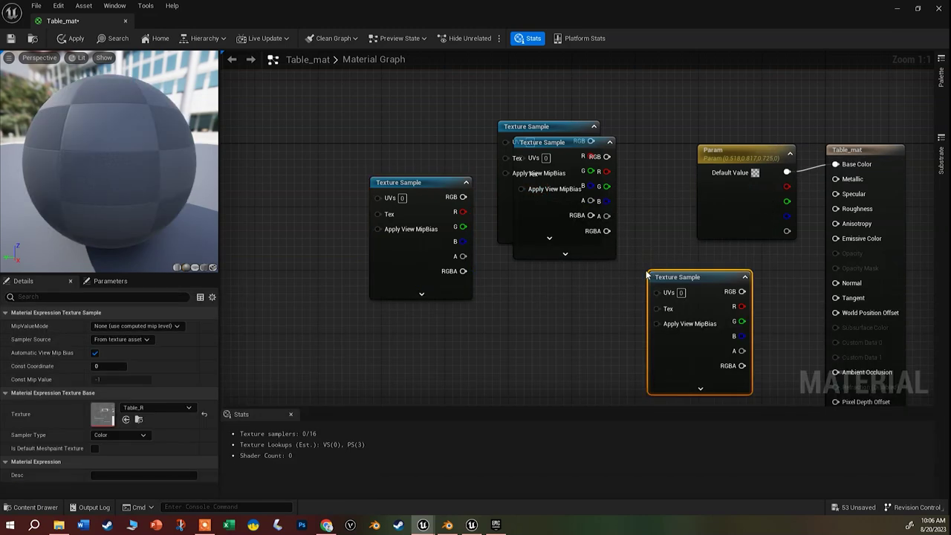
Delete the Param color node and connect the Table_BC sample's RGB output to Base Color
left_click(746, 149)
key("Delete")
left_click_drag(542, 128, 833, 169)
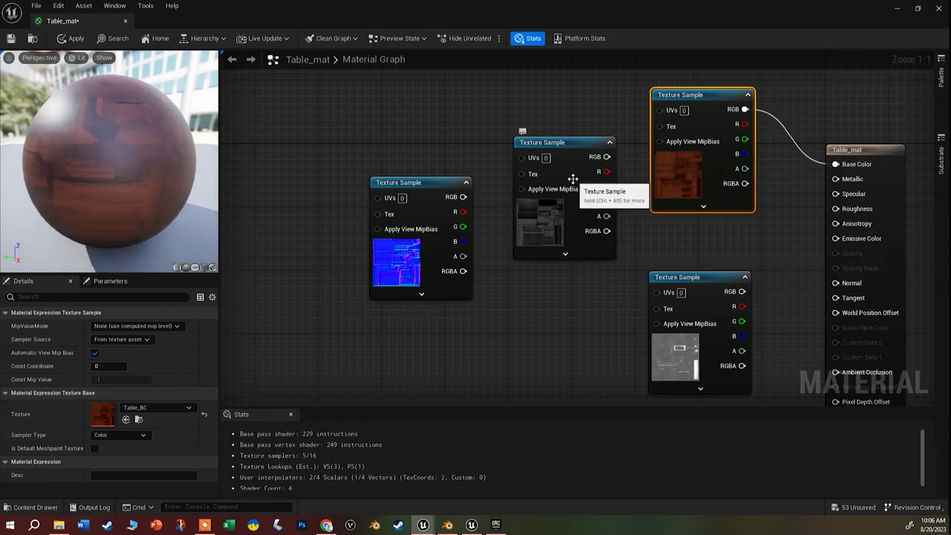
Connect Table_N to Normal, Table_R to Ambient Occlusion and Table_AO to Roughness, and apply the material changes
left_click_drag(462, 199, 826, 113)
right_click_drag(768, 160, 709, 323)
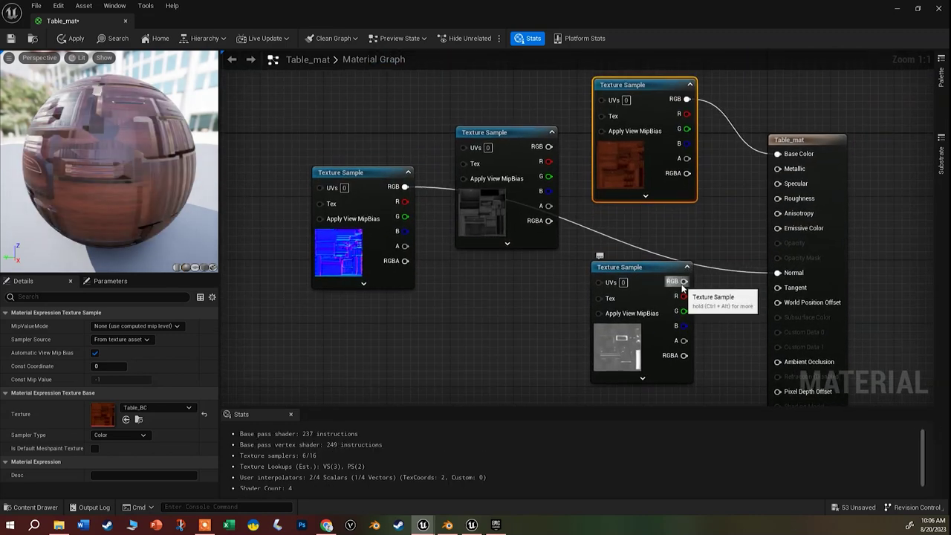
left_click_drag(684, 281, 777, 362)
left_click_drag(548, 146, 778, 198)
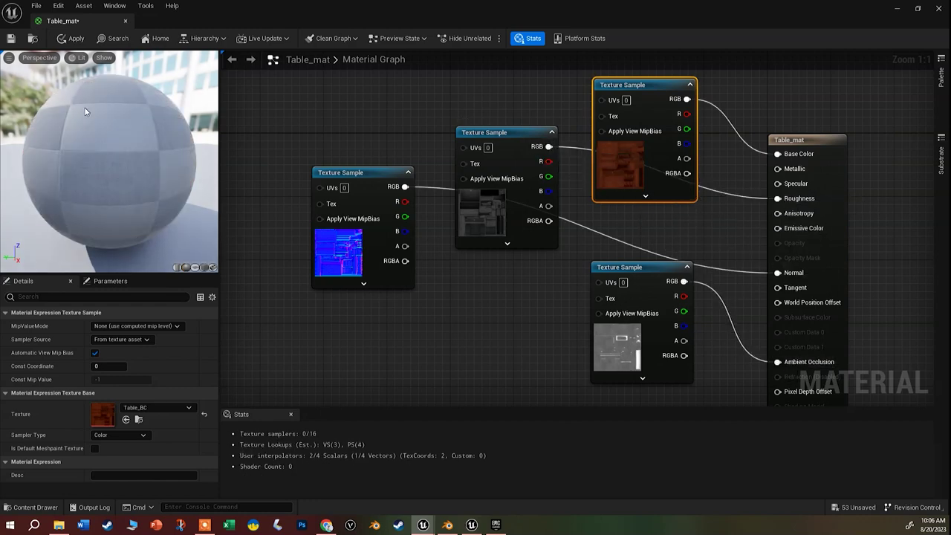
left_click(74, 43)
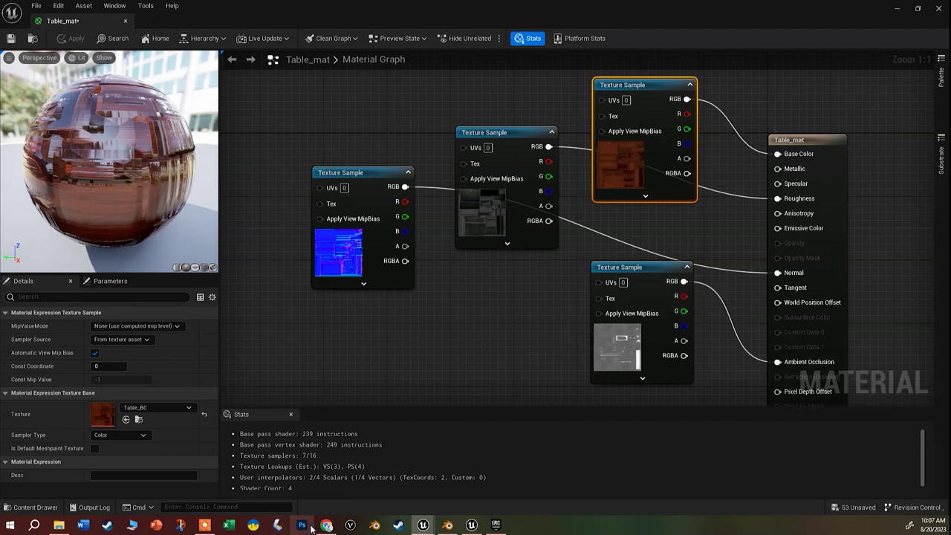
Close the material editor and examine the textured desk in the level from several angles
left_click(126, 22)
right_click_drag(106, 215, 106, 215)
key("f")
right_click_drag(413, 226, 413, 226)
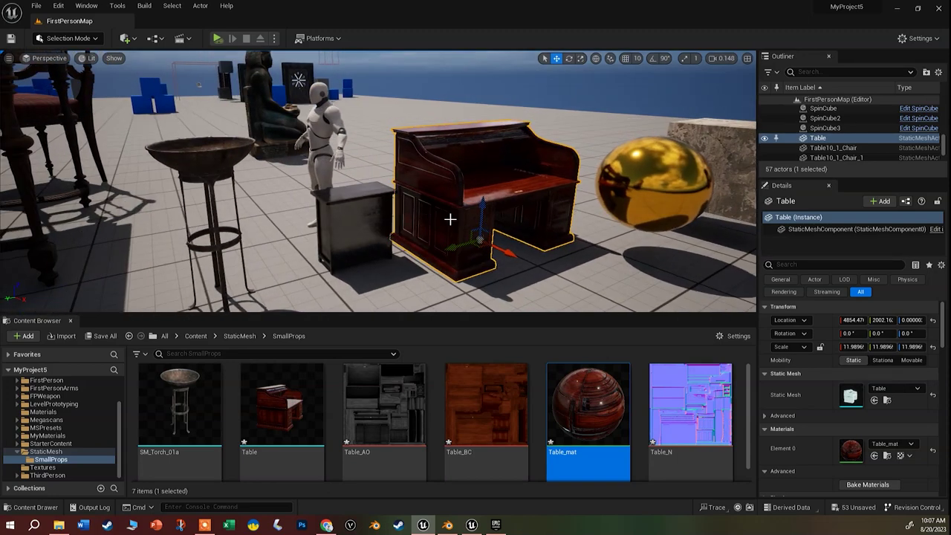
right_click_drag(564, 224, 563, 224)
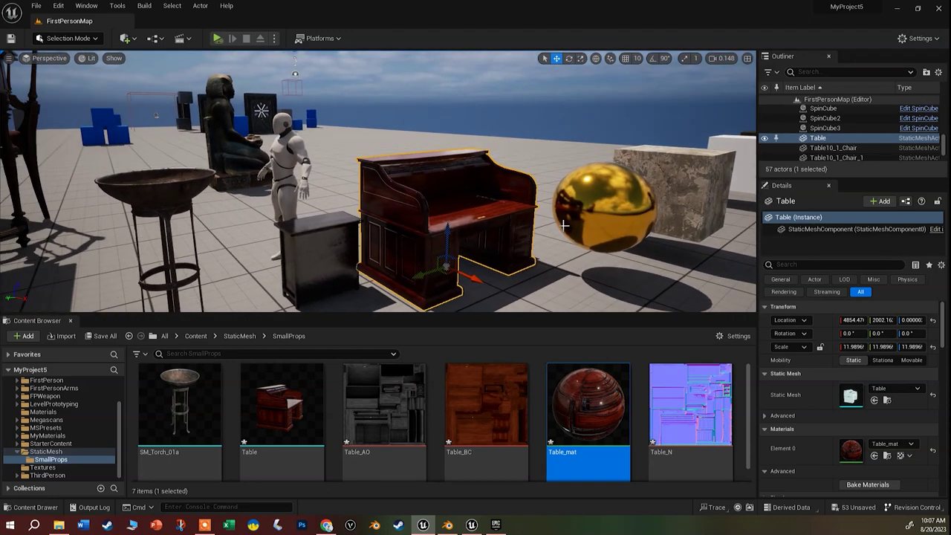
Switch to the browser and show the My Captures page of Polycam
left_click(327, 525)
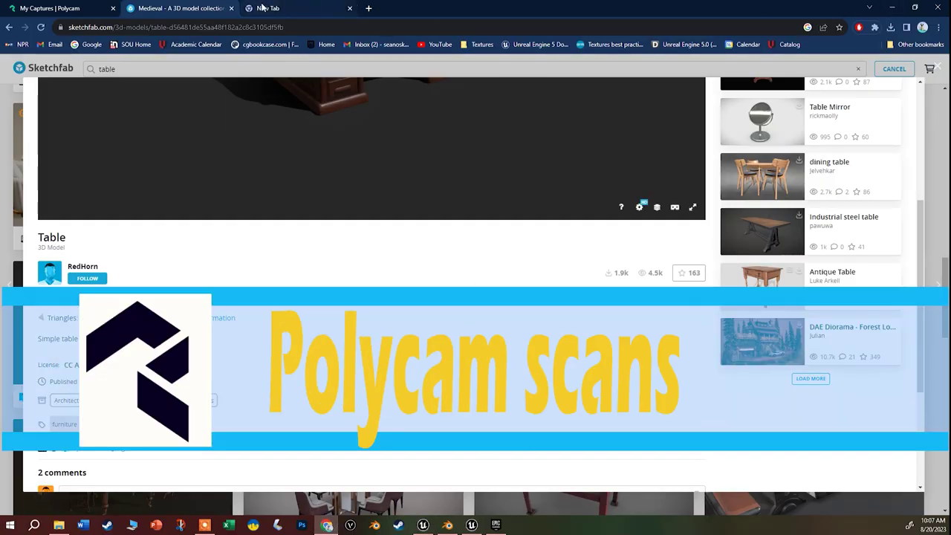
left_click(60, 9)
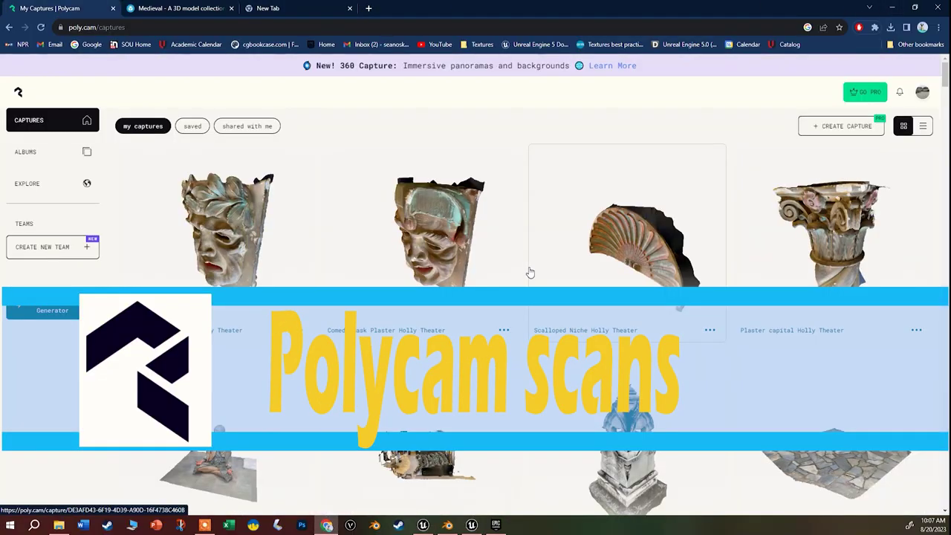
Look through the scanned sculptures, architecture, tombstones and rocks in the Polycam captures, and the overview of saved albums
scroll(528, 271, "down", 6)
scroll(523, 284, "down", 4)
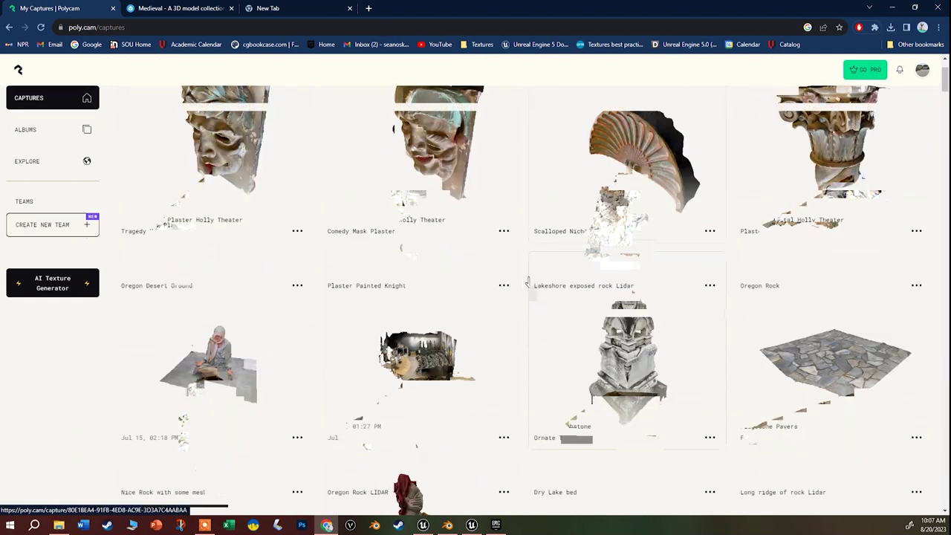
scroll(523, 284, "down", 2)
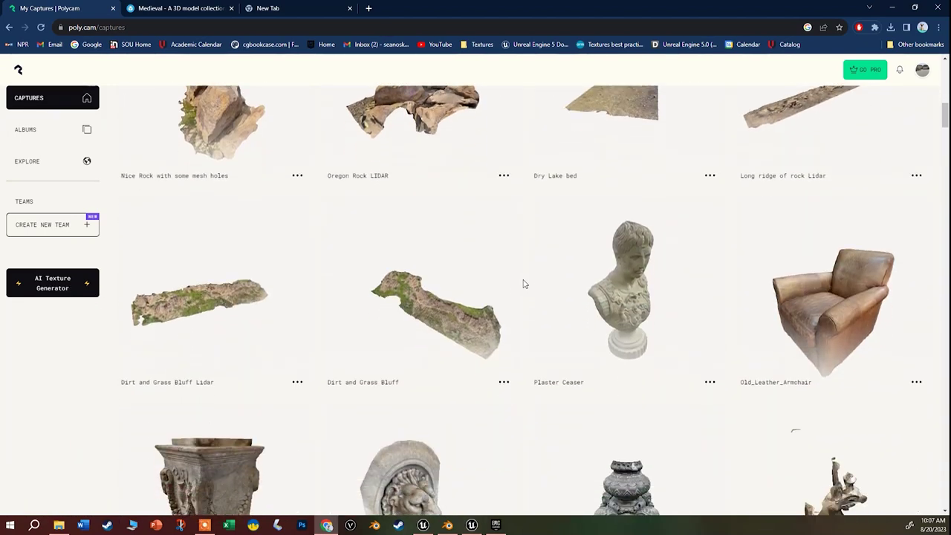
scroll(523, 283, "down", 3)
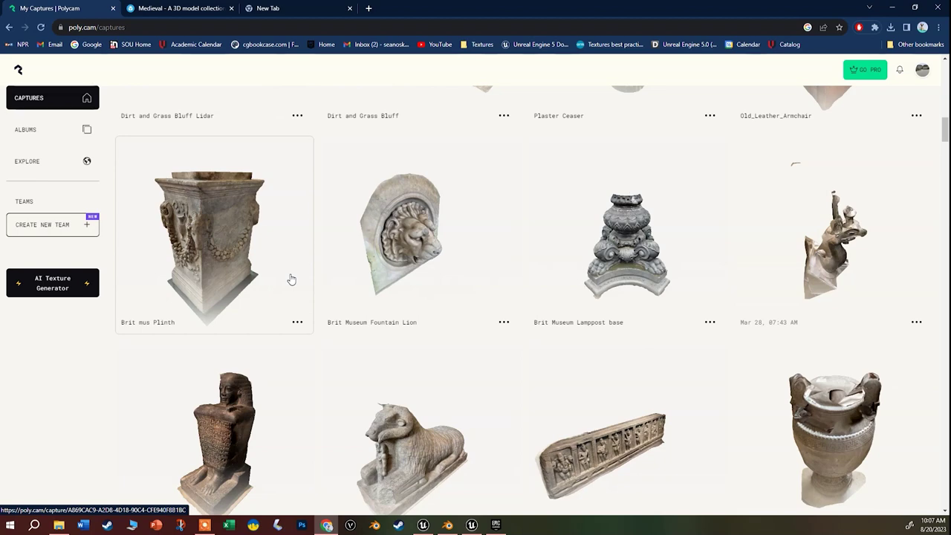
scroll(291, 279, "down", 10)
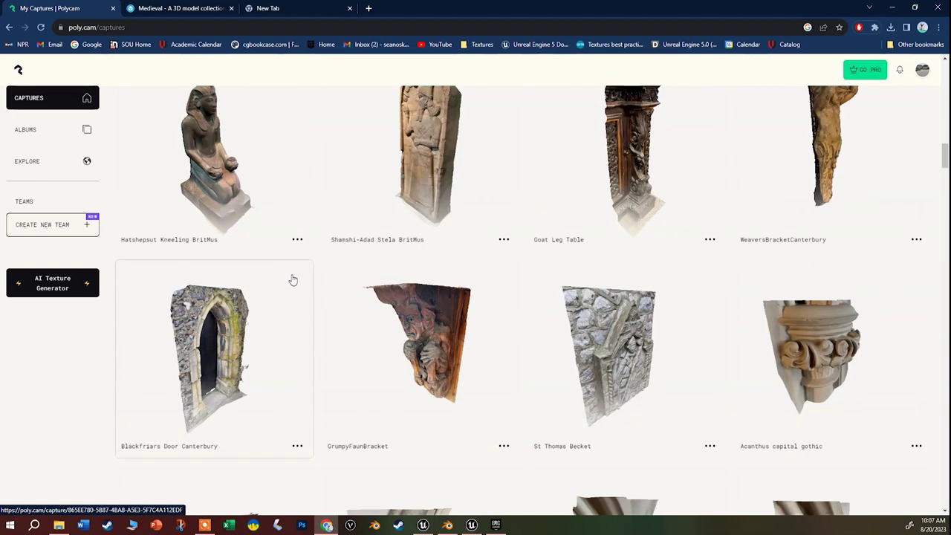
scroll(433, 346, "down", 9)
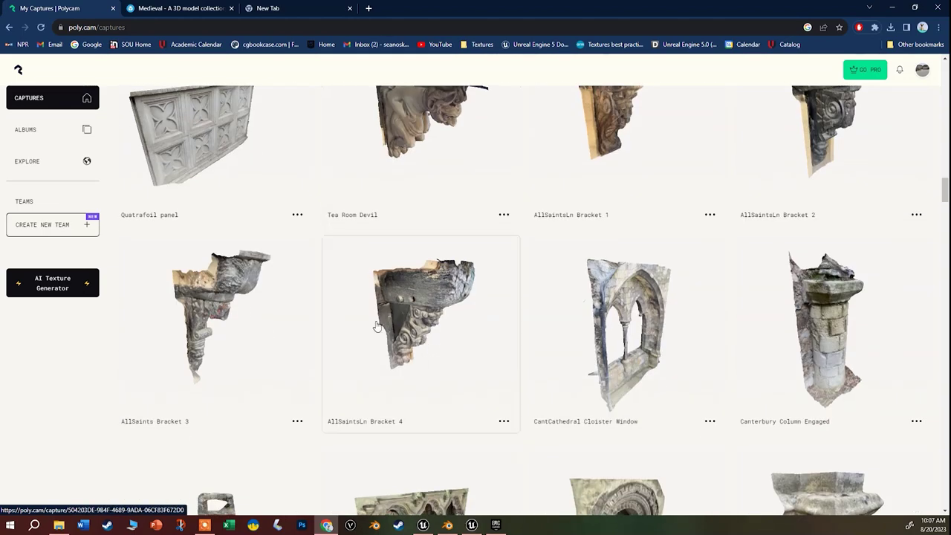
scroll(291, 316, "down", 5)
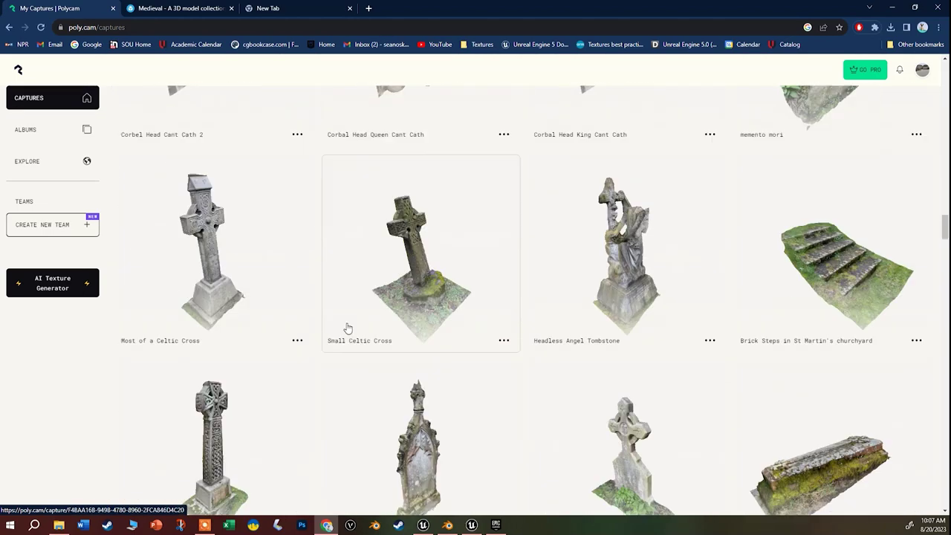
scroll(590, 382, "down", 8)
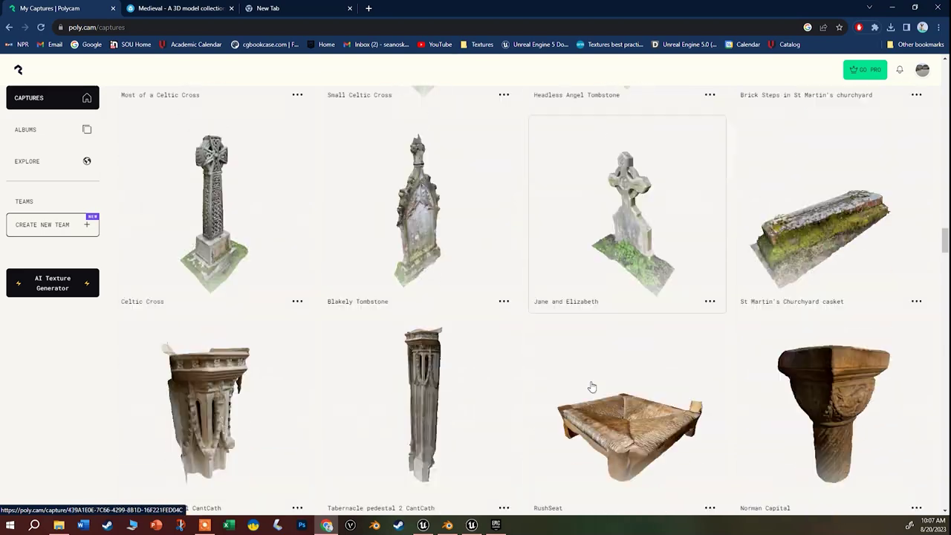
scroll(588, 385, "down", 2)
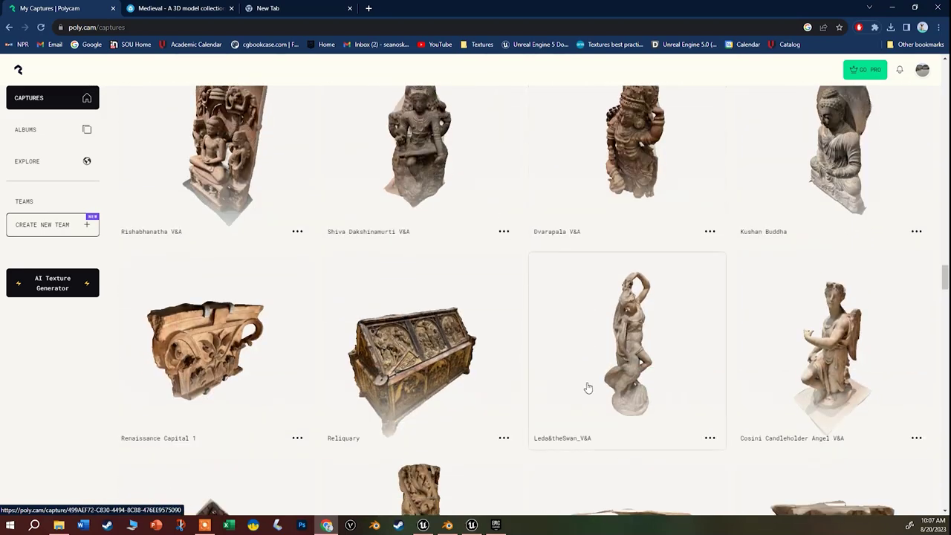
scroll(522, 395, "up", 4)
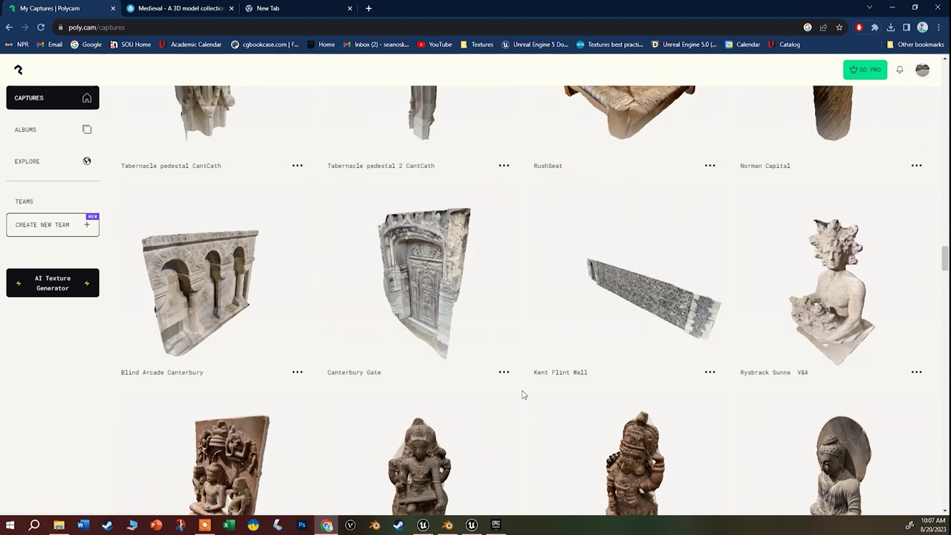
left_click(33, 130)
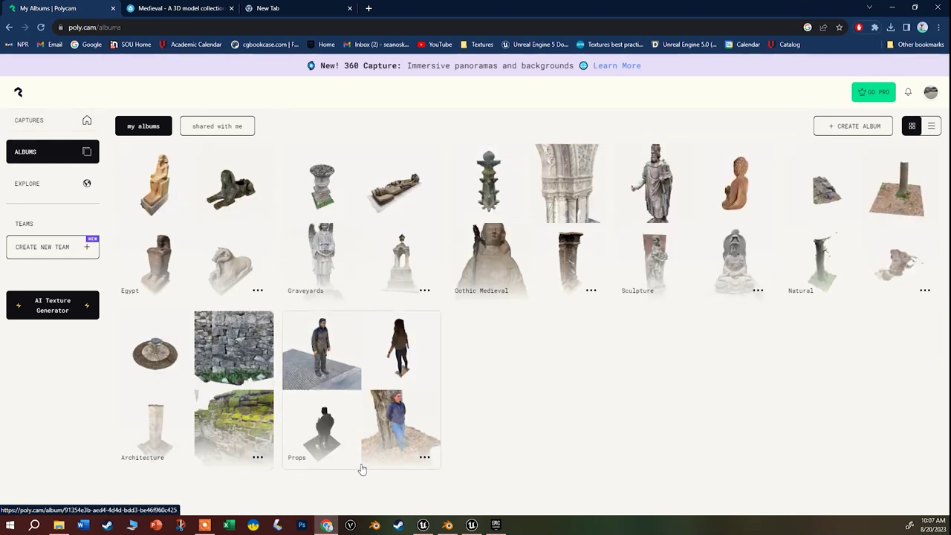
Open the scan of the standing man in shorts from Polycam's Explore page and save it to the Props album
left_click(21, 185)
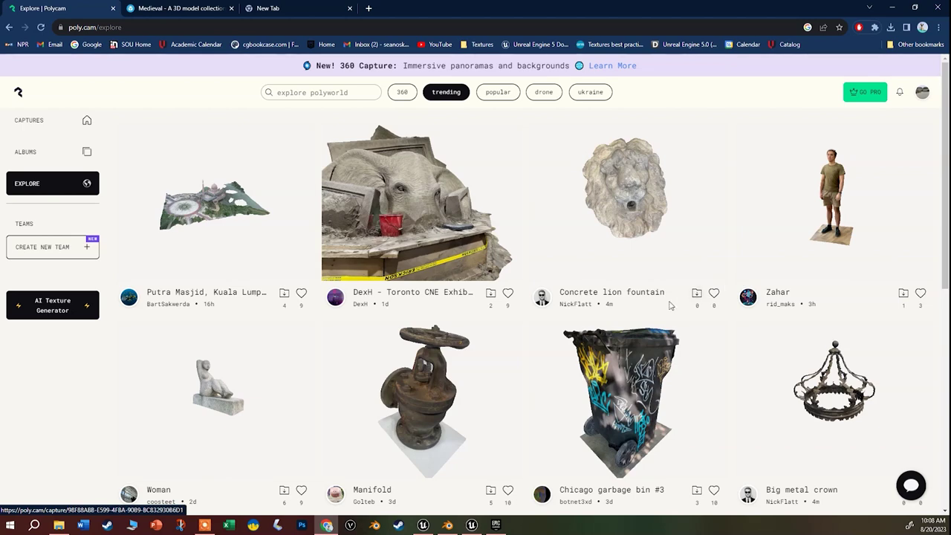
left_click(819, 224)
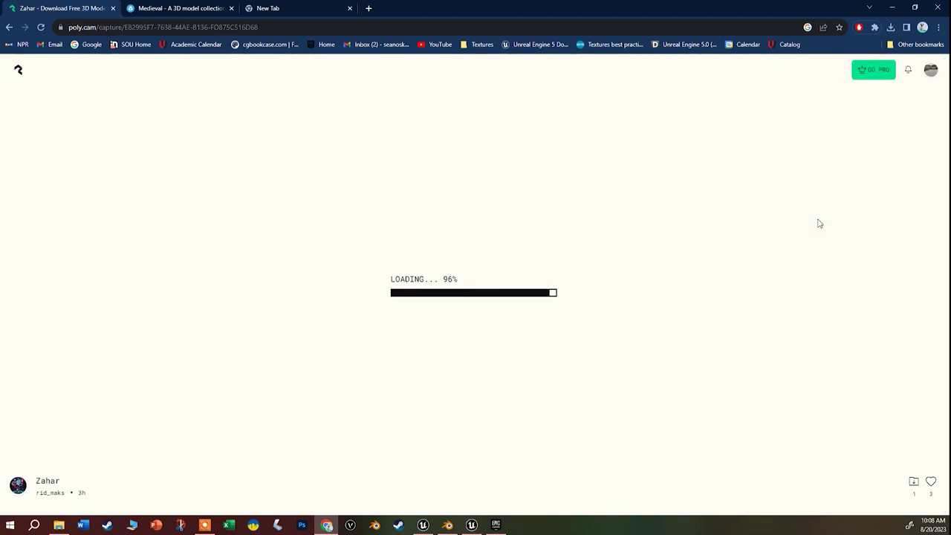
left_click(915, 484)
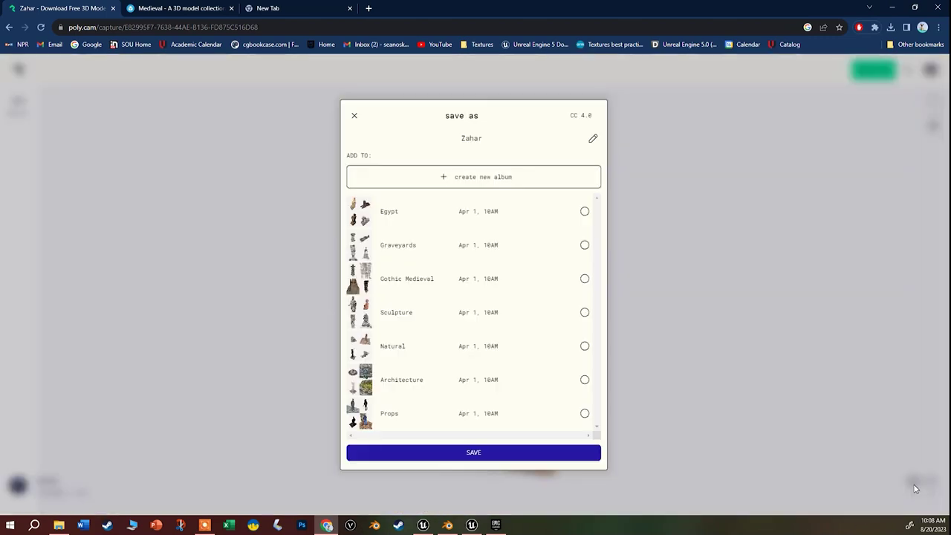
left_click(438, 421)
left_click(451, 451)
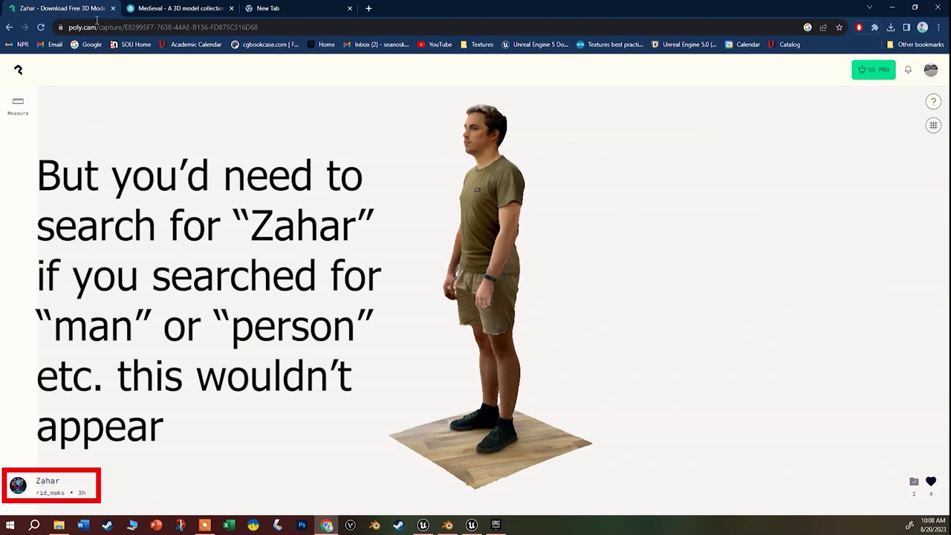
Switch to Unreal Editor, select the kneeling Egyptian statue in the level and examine it from the front
left_click(423, 524)
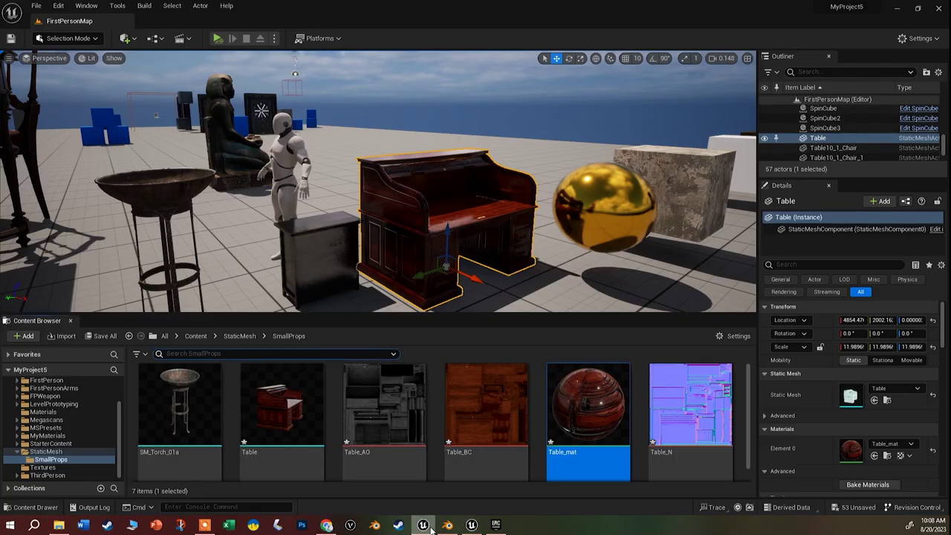
right_click_drag(144, 194, 84, 191)
key("w")
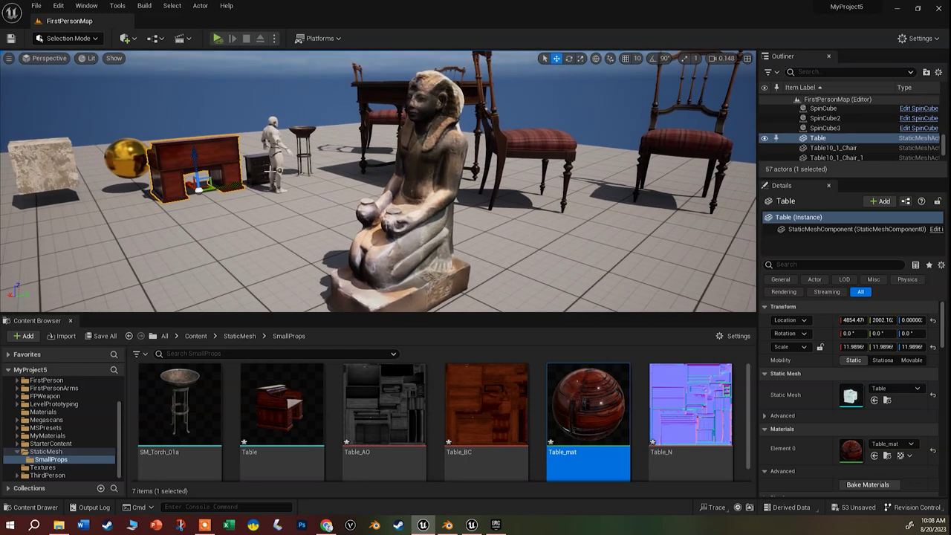
left_click(400, 191)
mouse_move(430, 286)
left_mouse_down()
mouse_move(297, 297)
mouse_move(420, 288)
left_mouse_up()
right_click_drag(419, 288, 431, 297)
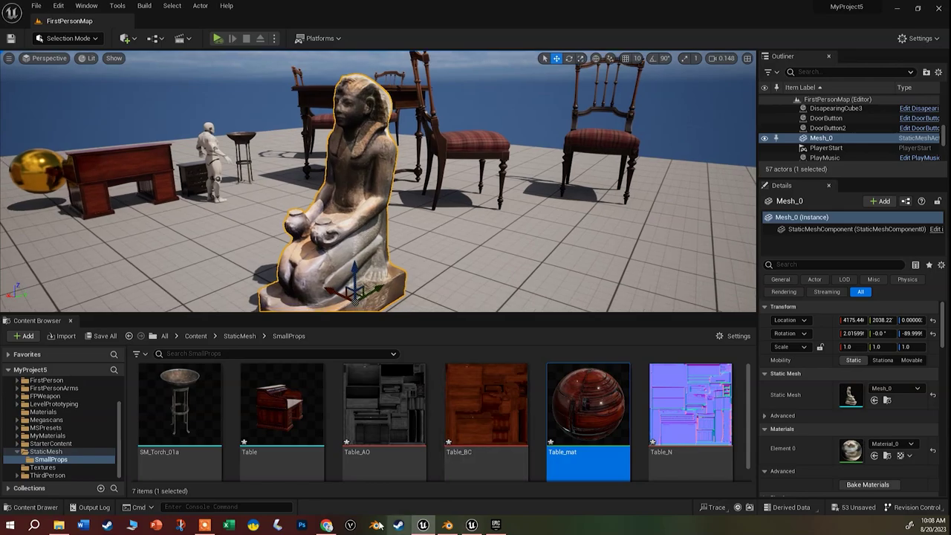
Return to Polycam in the browser and look through the captures stored in the Natural album
left_click(326, 525)
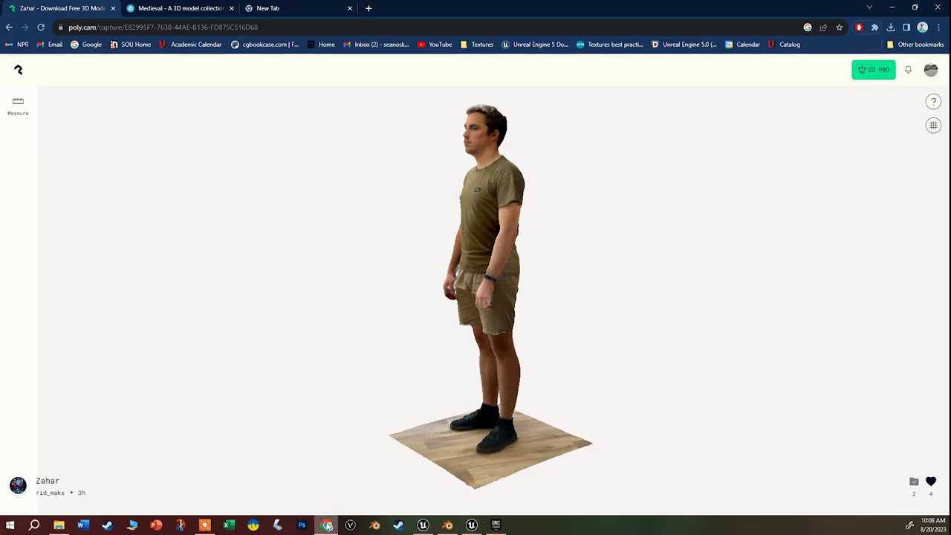
left_click(9, 28)
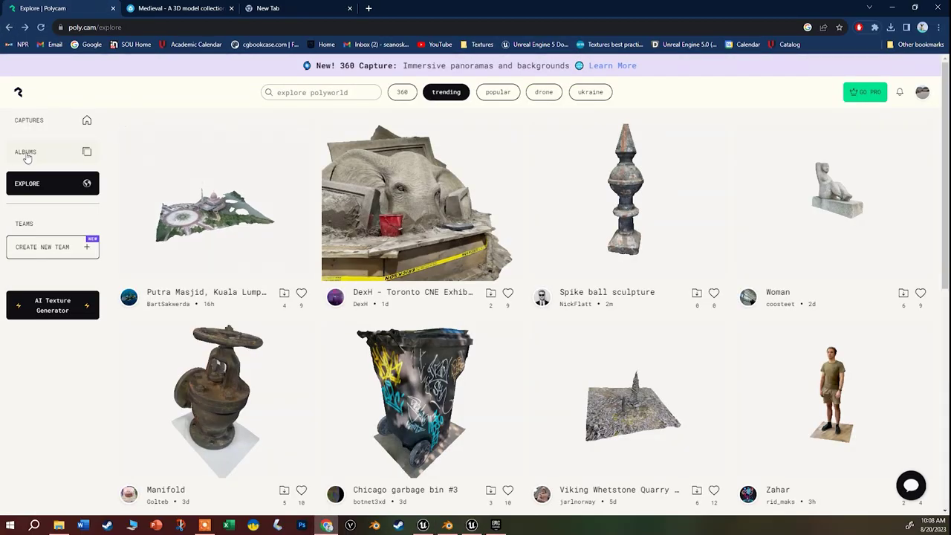
left_click(24, 153)
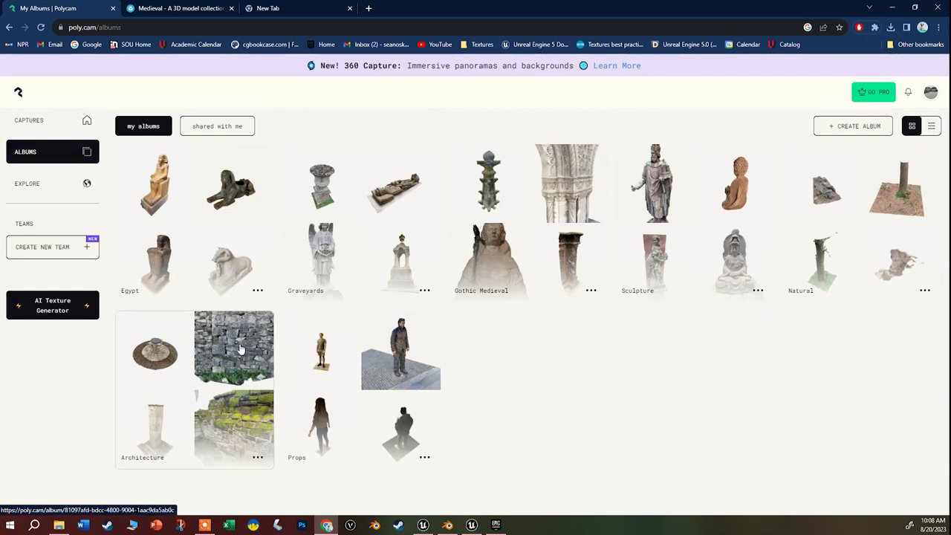
left_click(843, 193)
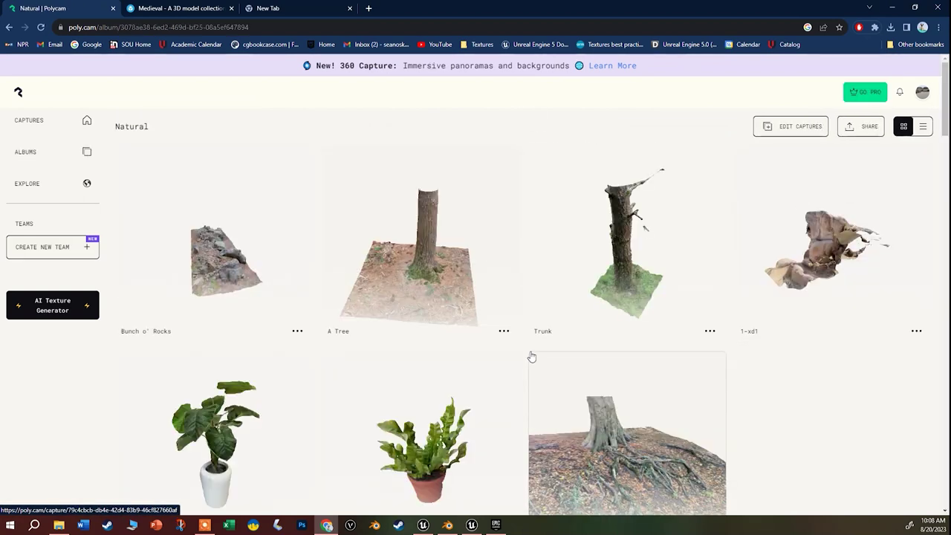
scroll(530, 355, "down", 4)
scroll(531, 355, "down", 8)
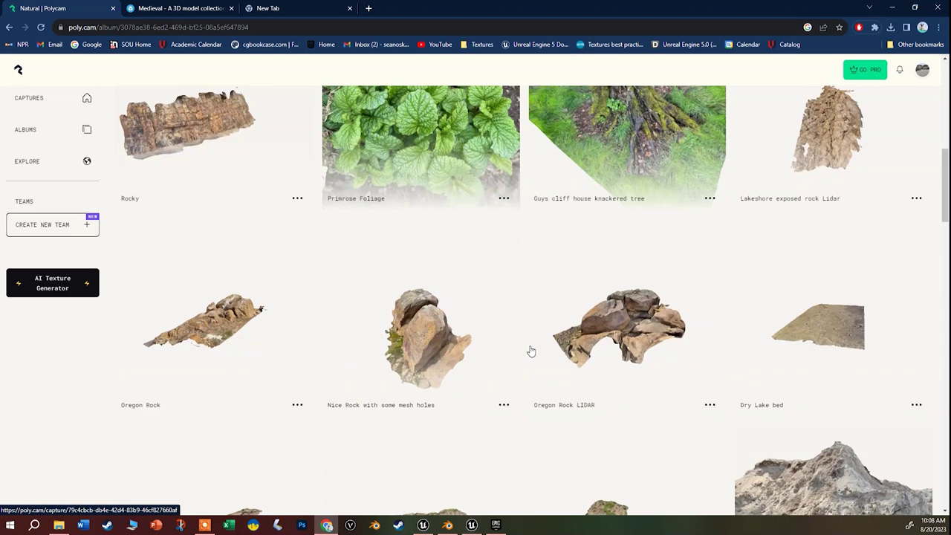
scroll(587, 206, "down", 3)
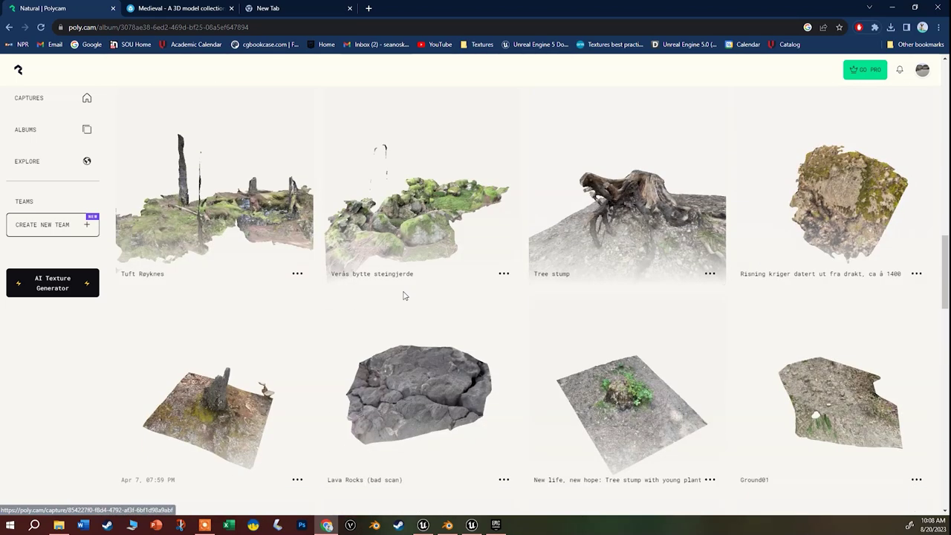
Open the "Verås bytte steingjerde" capture and examine the mossy stone wall scan up close
left_click(428, 227)
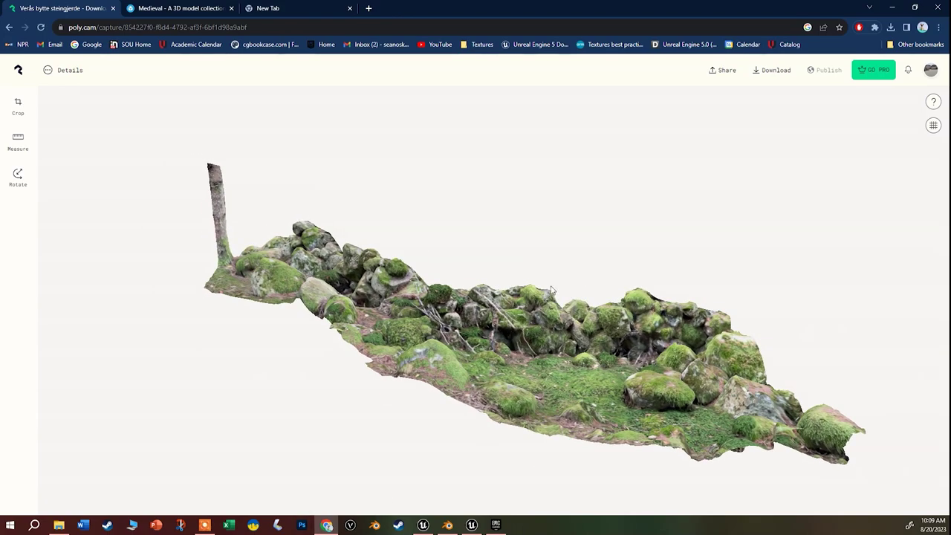
scroll(551, 289, "up", 5)
scroll(488, 362, "down", 5)
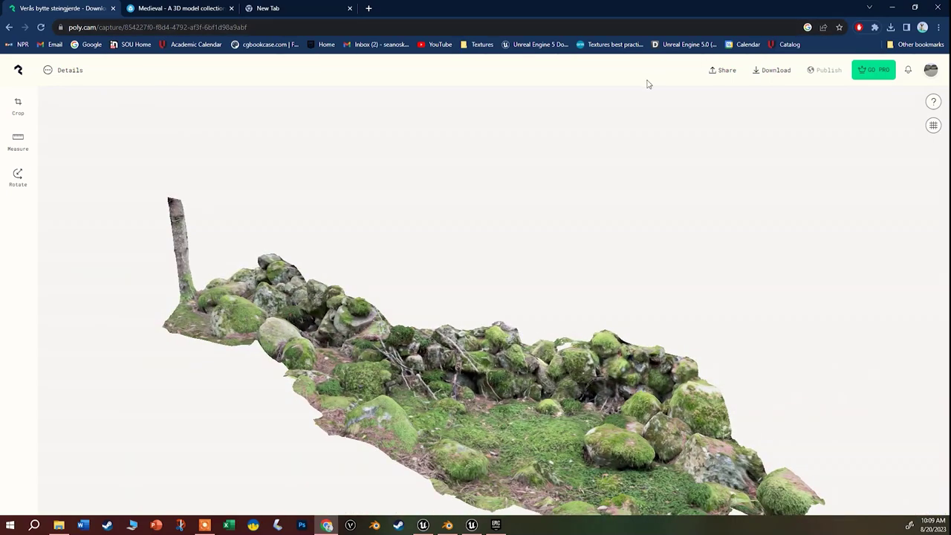
left_click(217, 7)
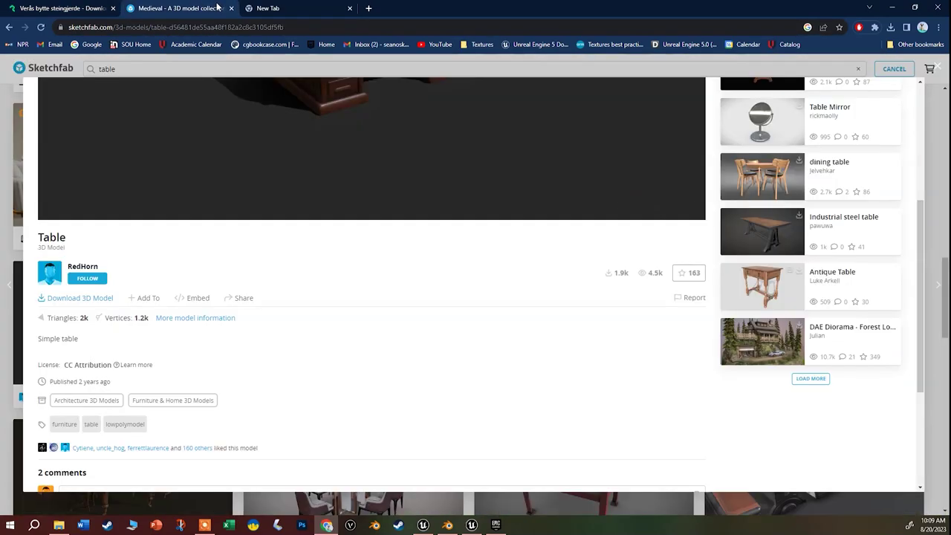
left_click(298, 6)
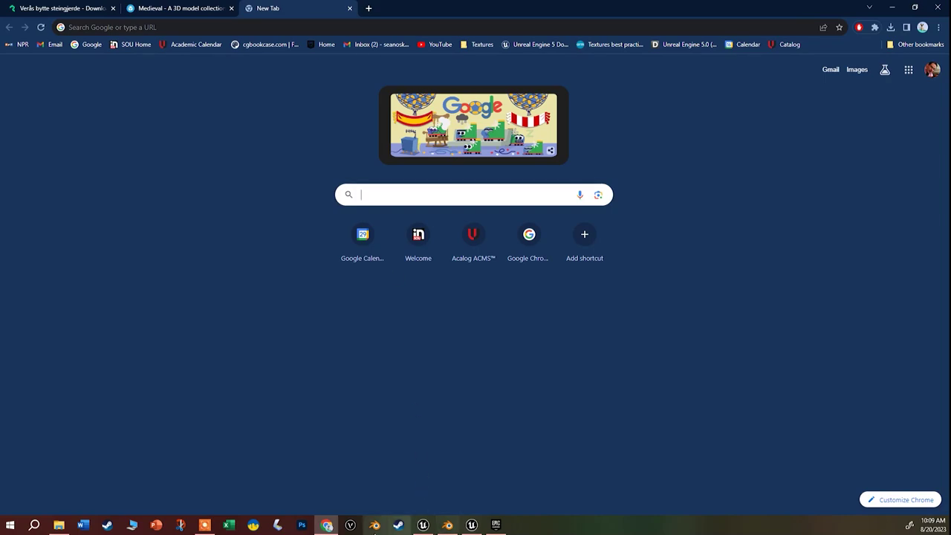
left_click(326, 525)
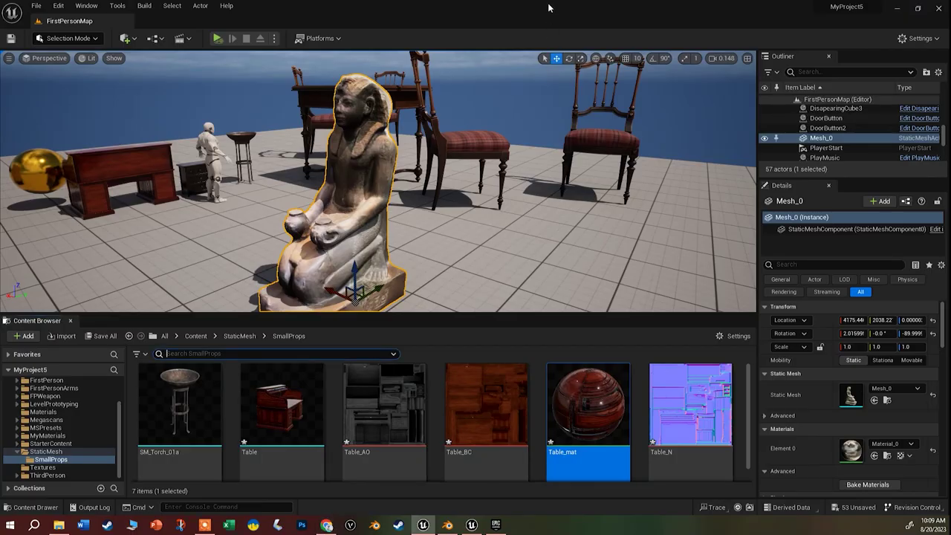
left_click(417, 233)
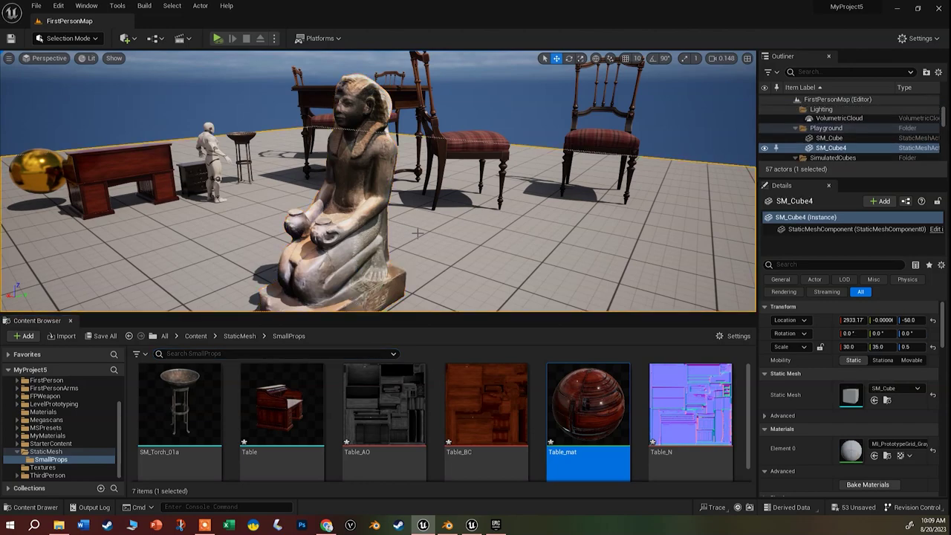
Switch to Blender, show the BlenderKit asset bar and browse its available models and materials
left_click(448, 526)
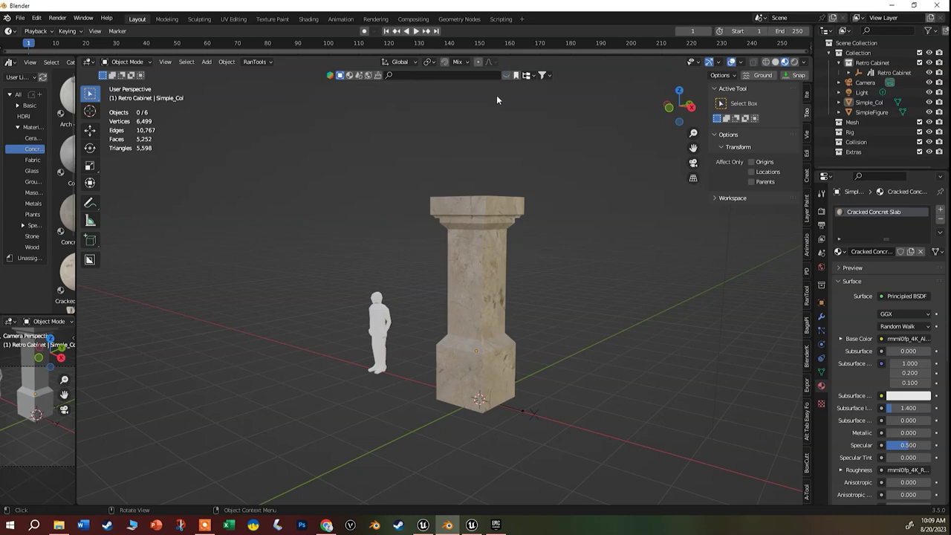
left_click(507, 77)
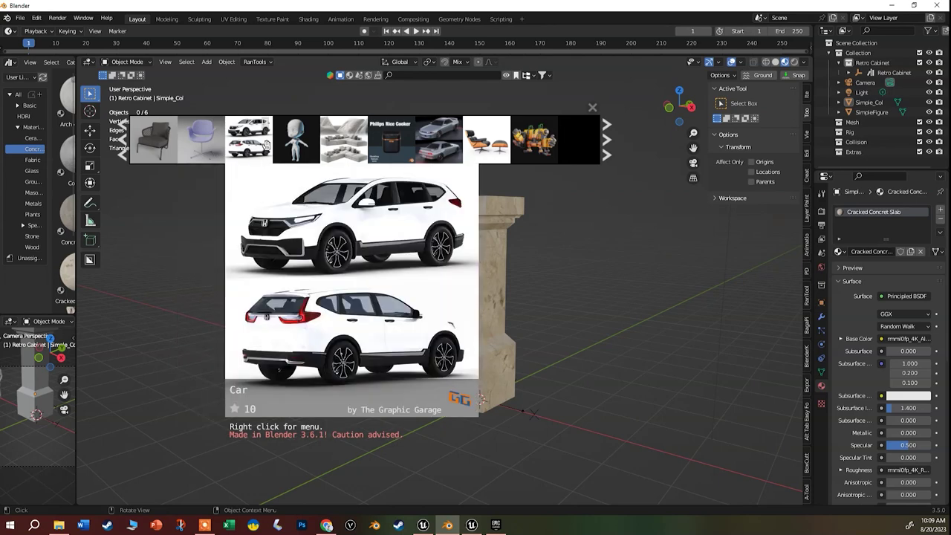
mouse_move(370, 141)
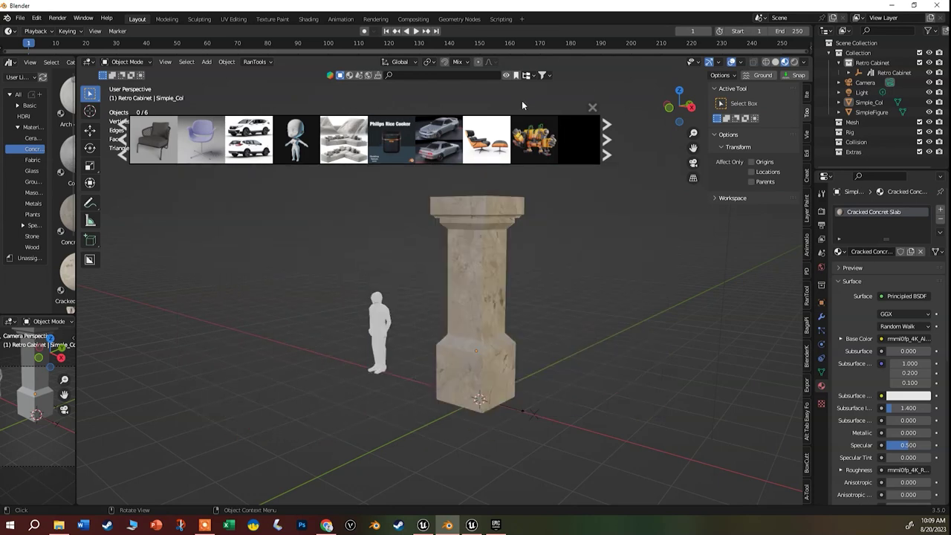
left_click(605, 142)
left_click(606, 143)
left_click(604, 143)
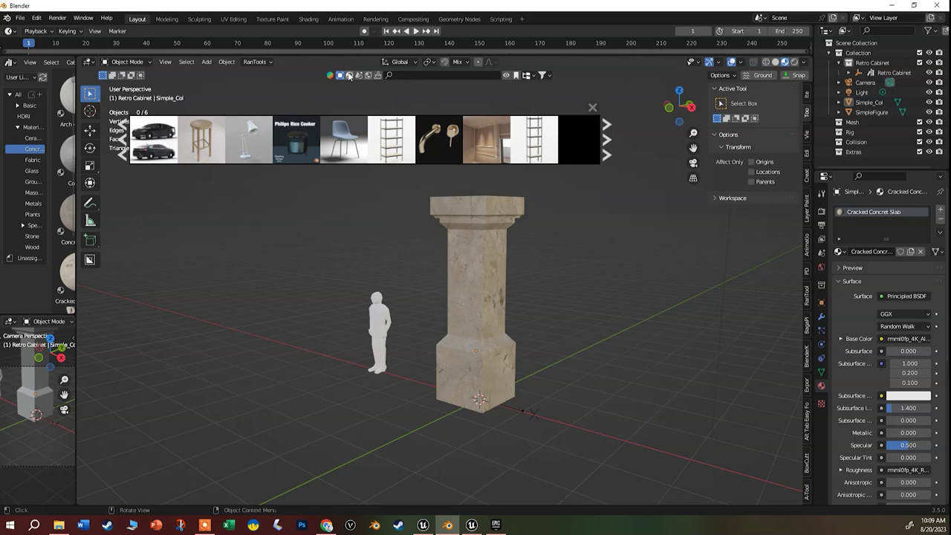
left_click(350, 75)
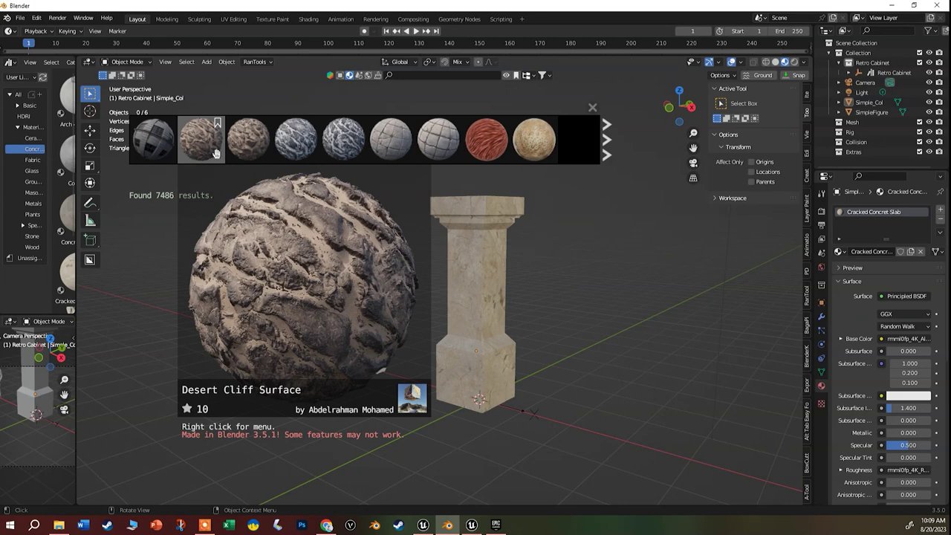
mouse_move(398, 145)
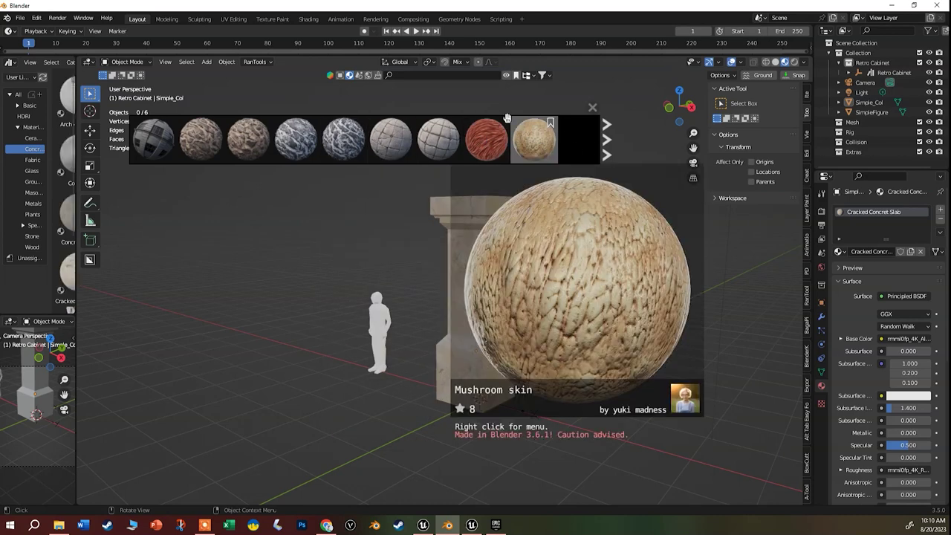
Search the BlenderKit materials for "table" and preview the red and white table cloth fabric
left_click(433, 75)
type("table")
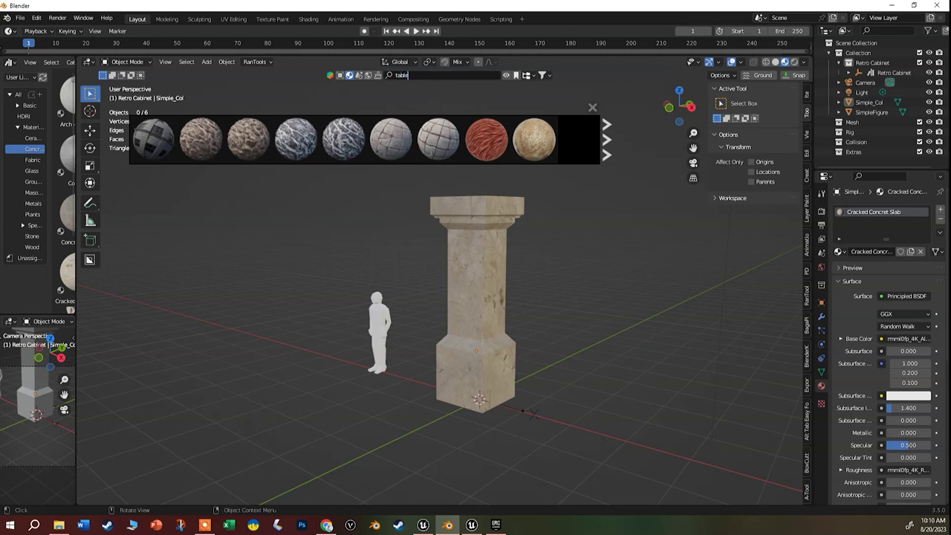
mouse_move(431, 154)
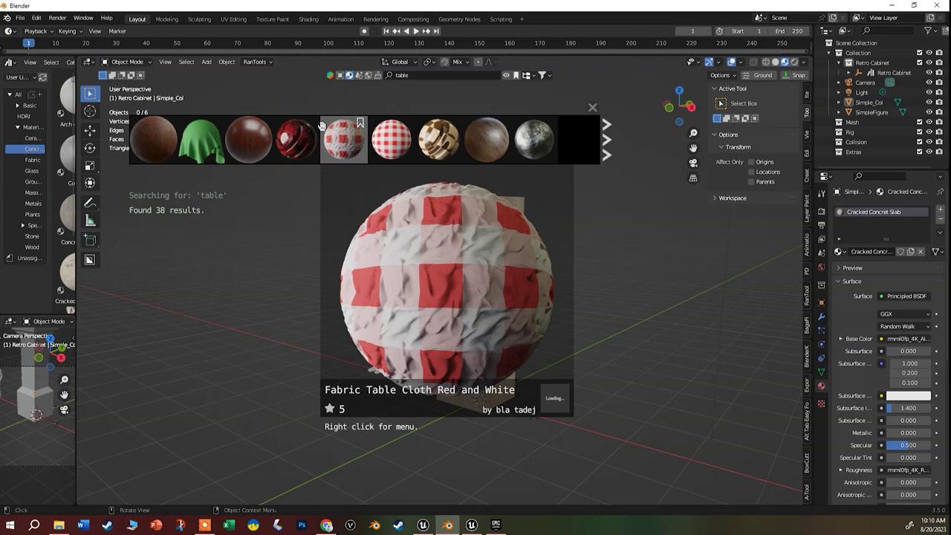
mouse_move(332, 113)
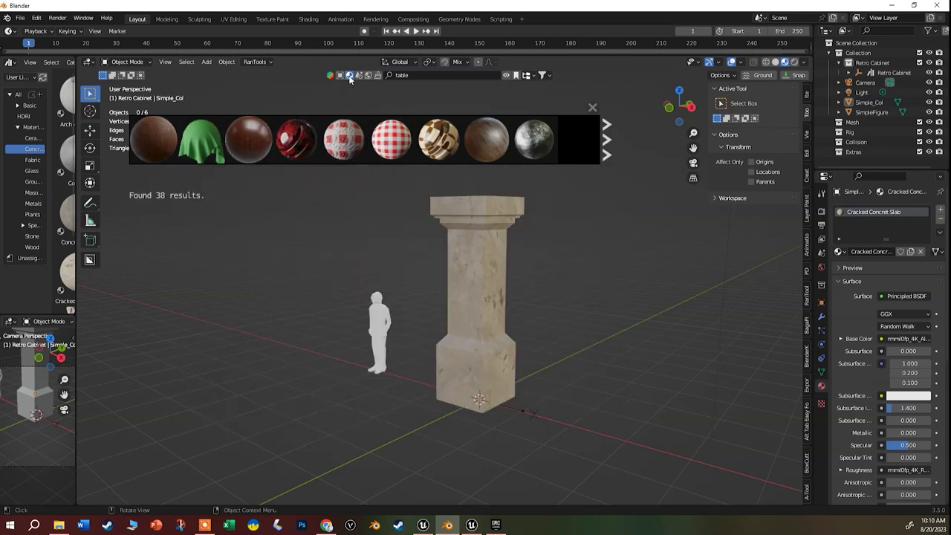
Switch the BlenderKit asset type to models and search for "table"
left_click(340, 75)
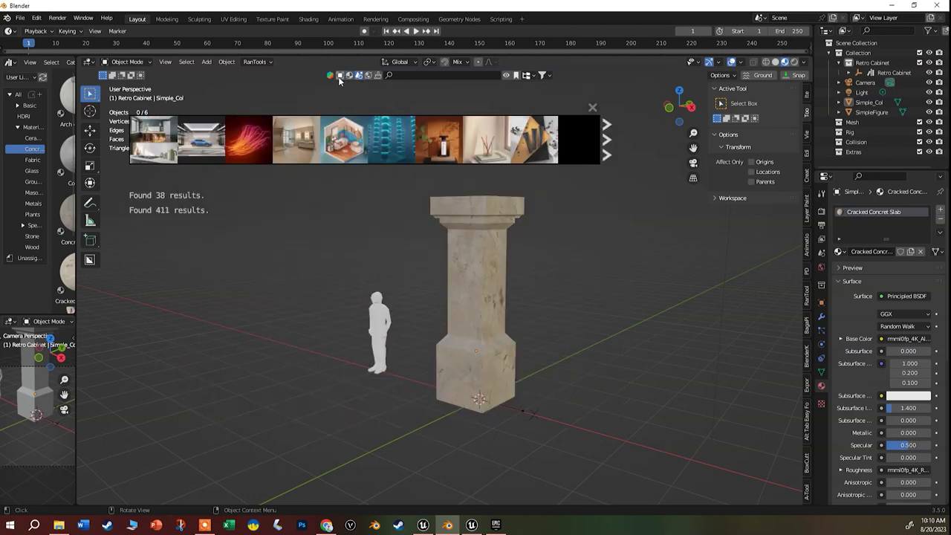
left_click(434, 75)
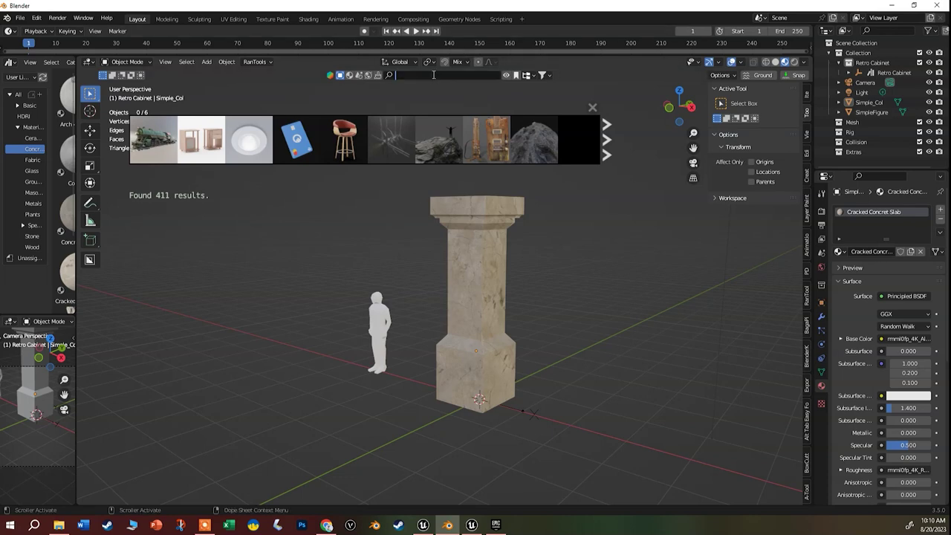
type("table")
key("Return")
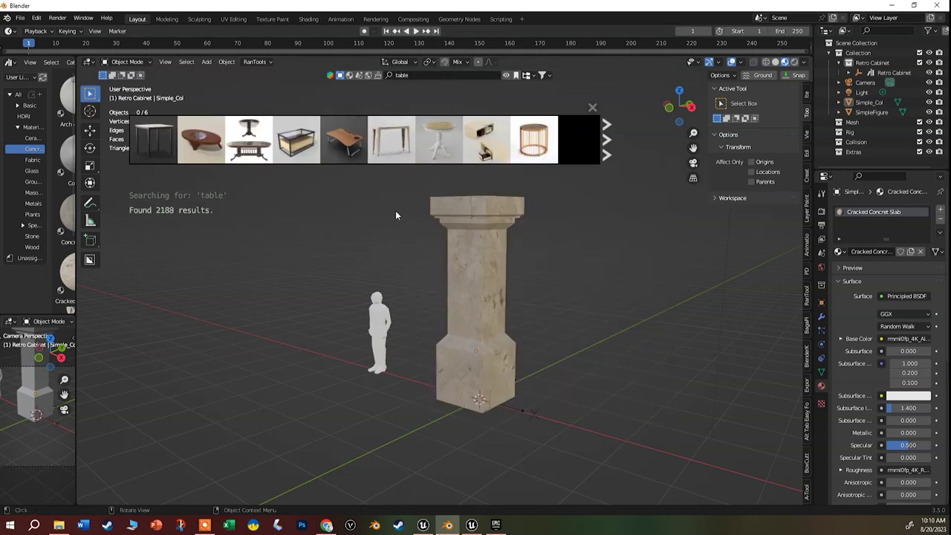
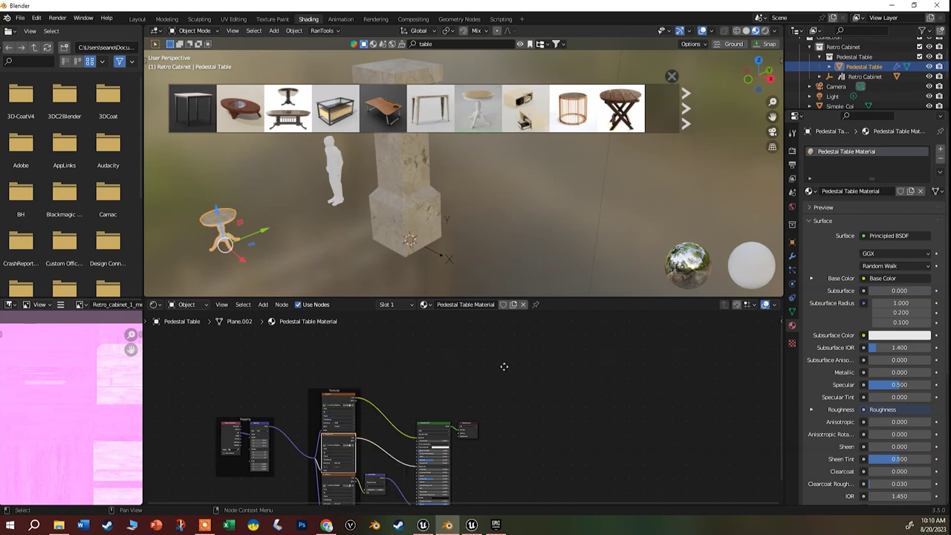
Examine the Pedestal Table Material's full node network in a maximized shader editor, and restore the Shading layout
key("ctrl+space")
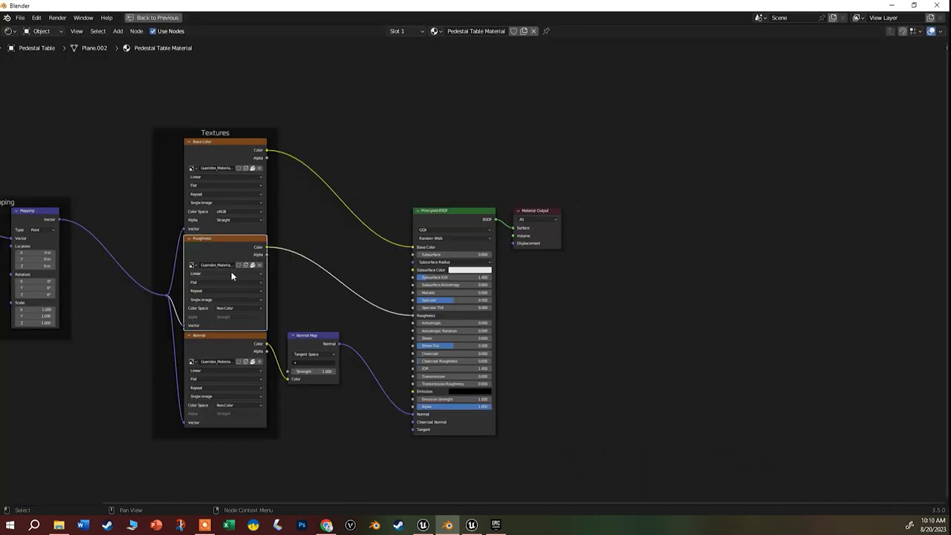
key("Home")
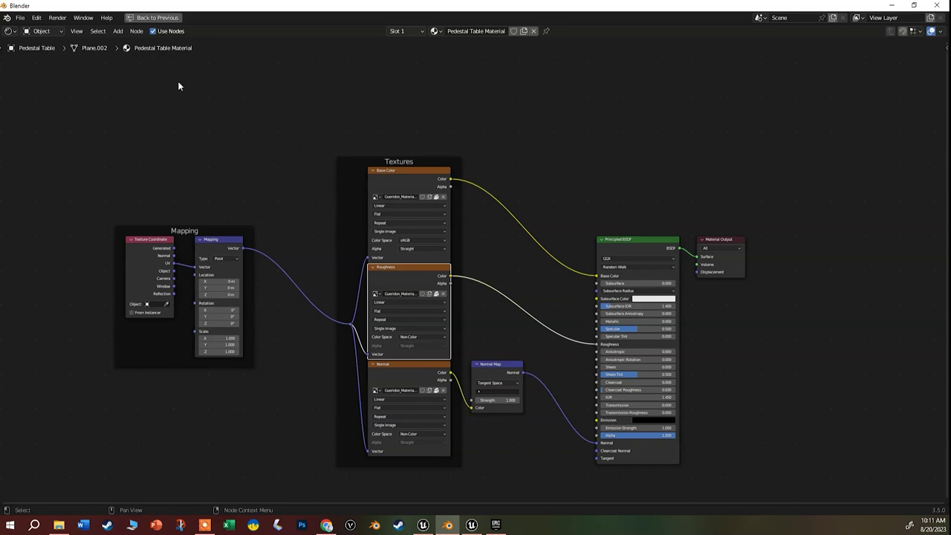
left_click(159, 18)
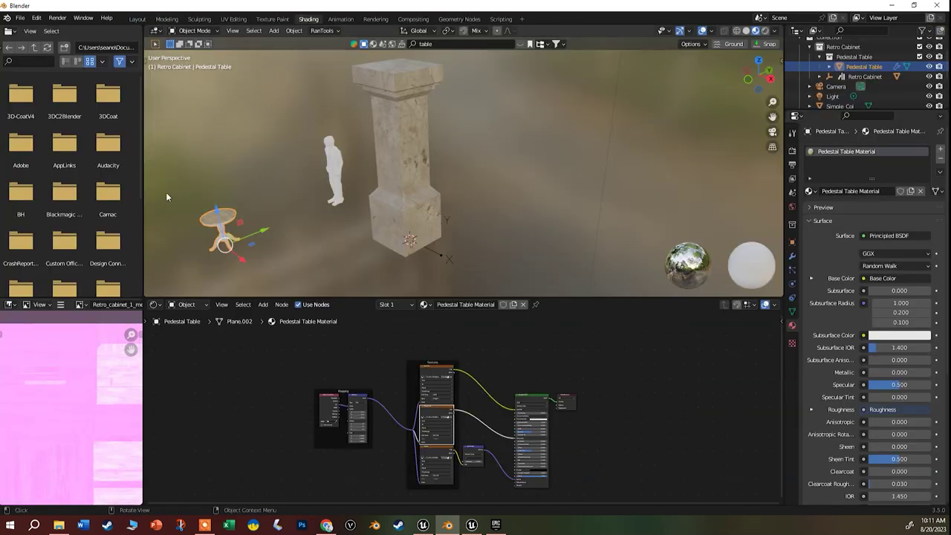
Examine the pedestal table's wooden top and white base up close in the 3D viewport
scroll(207, 211, "up", 8)
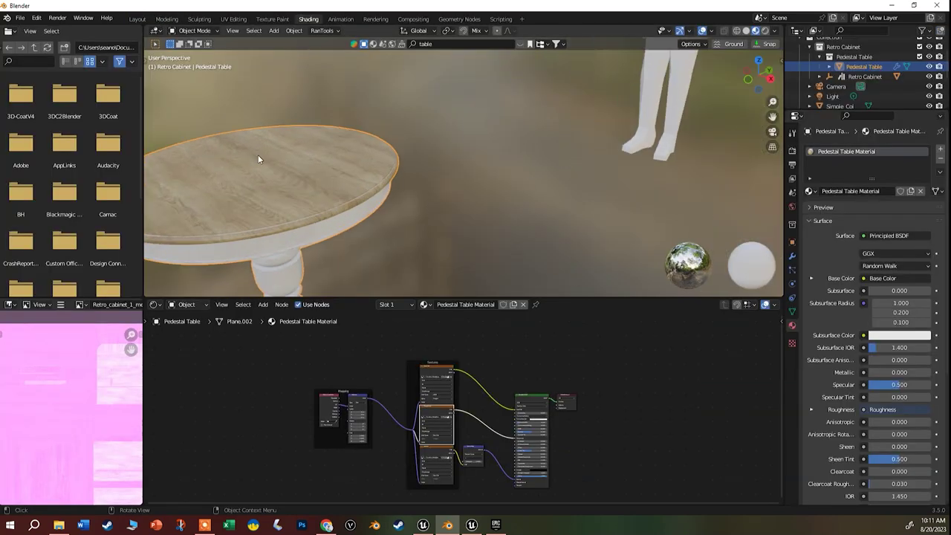
scroll(255, 193, "down", 2)
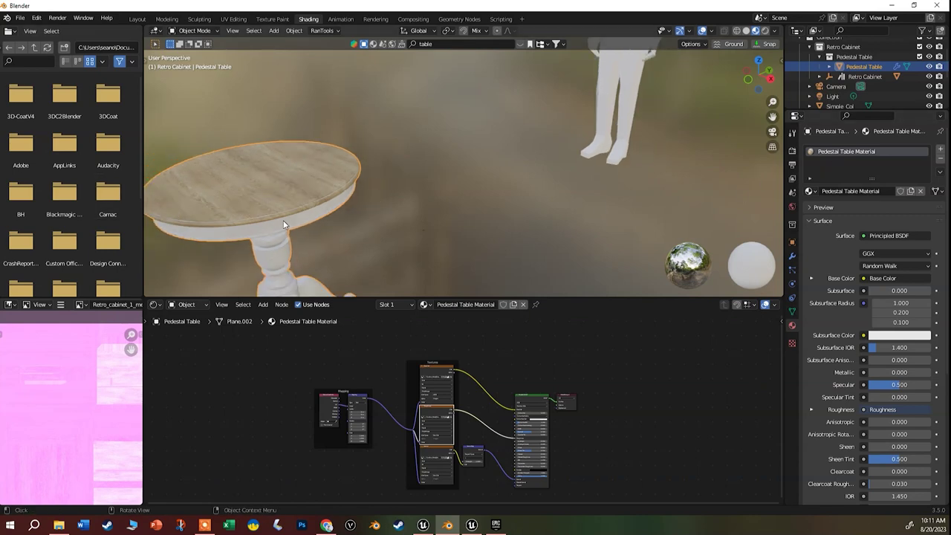
scroll(289, 184, "down", 2)
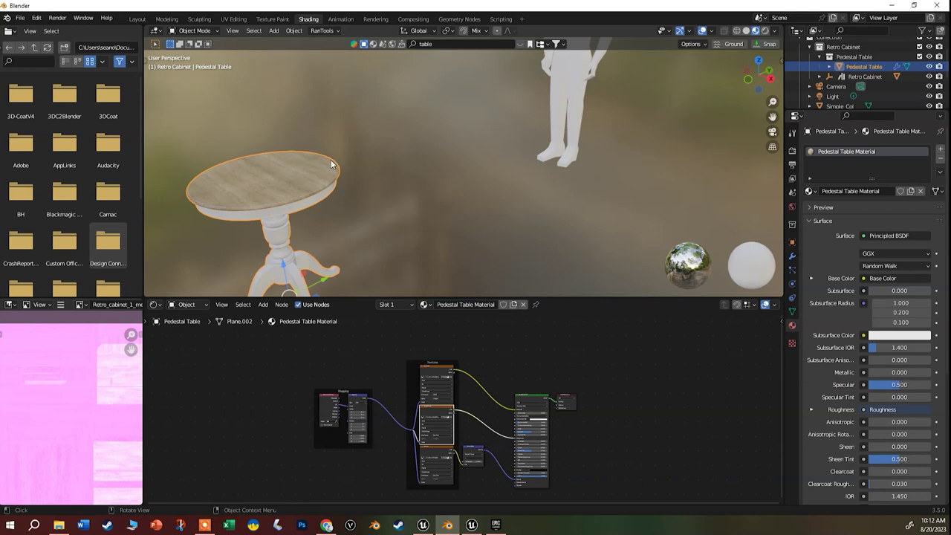
scroll(310, 178, "down", 10)
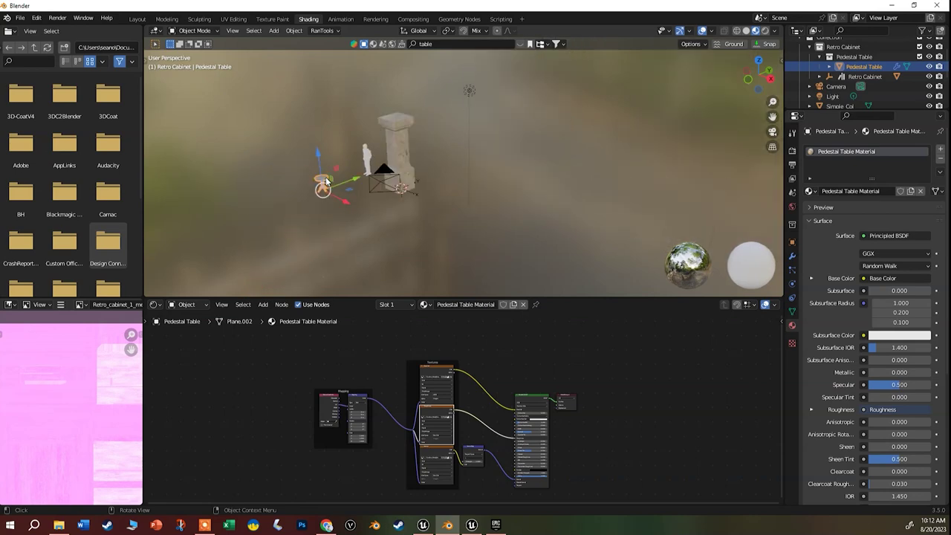
scroll(375, 149, "up", 3)
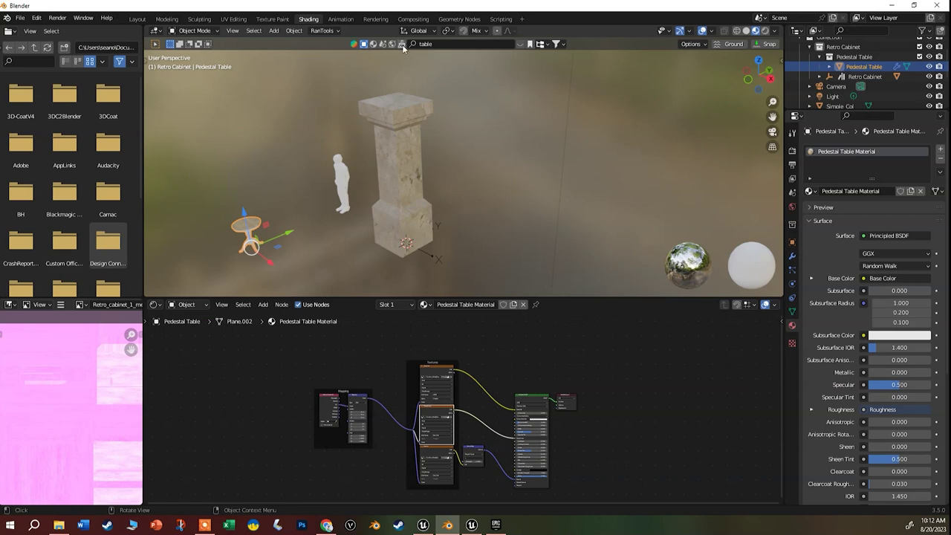
Return to the Layout workspace and select the stone column
left_click(137, 18)
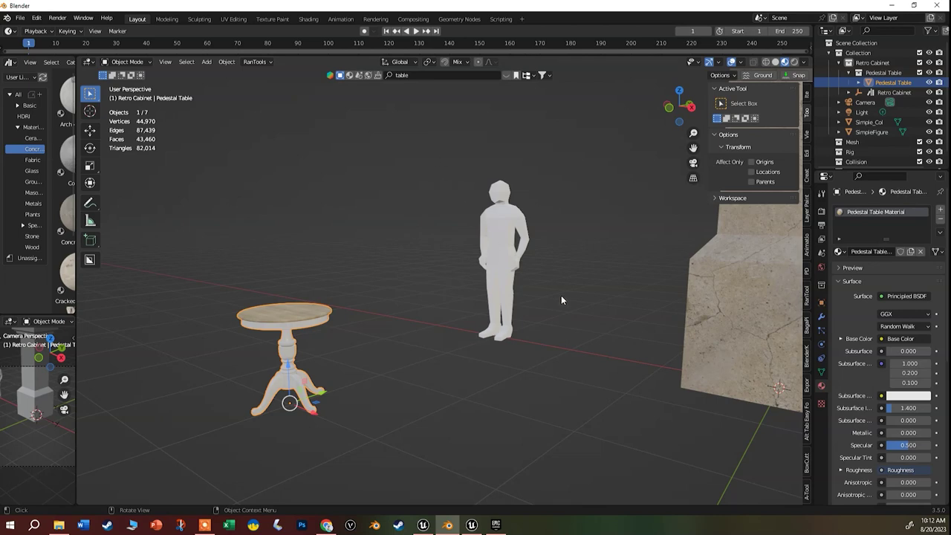
left_click_drag(590, 212, 647, 209)
middle_click_drag(613, 204, 500, 236)
scroll(500, 236, "up", 2)
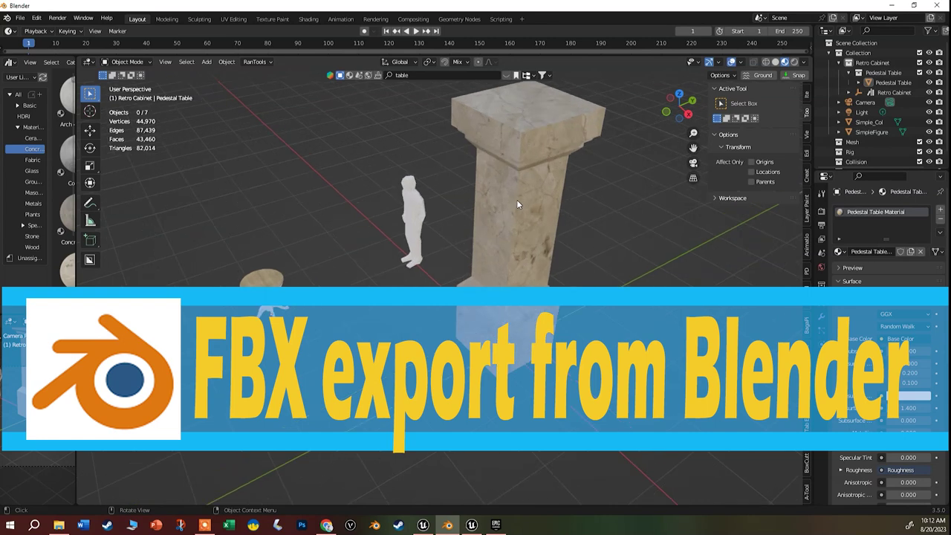
left_click(519, 170)
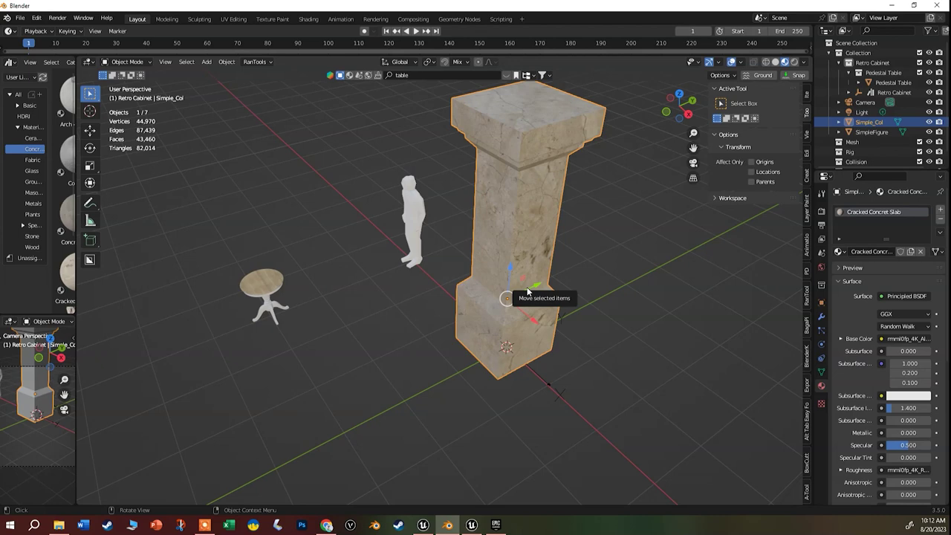
Select the column's entire mesh in Edit Mode, show the UV mapping options, and return to Object Mode without unwrapping
key("Tab")
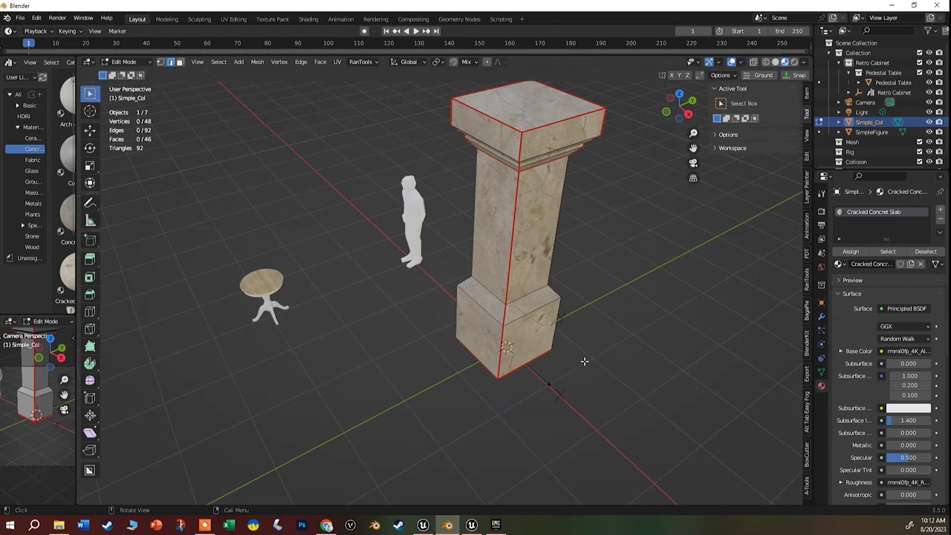
key("a")
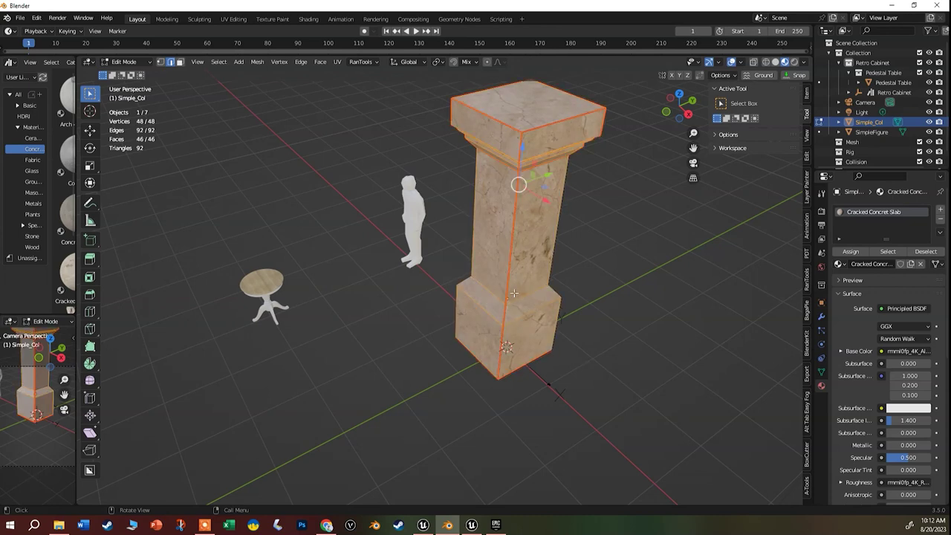
key("u")
left_click(597, 266)
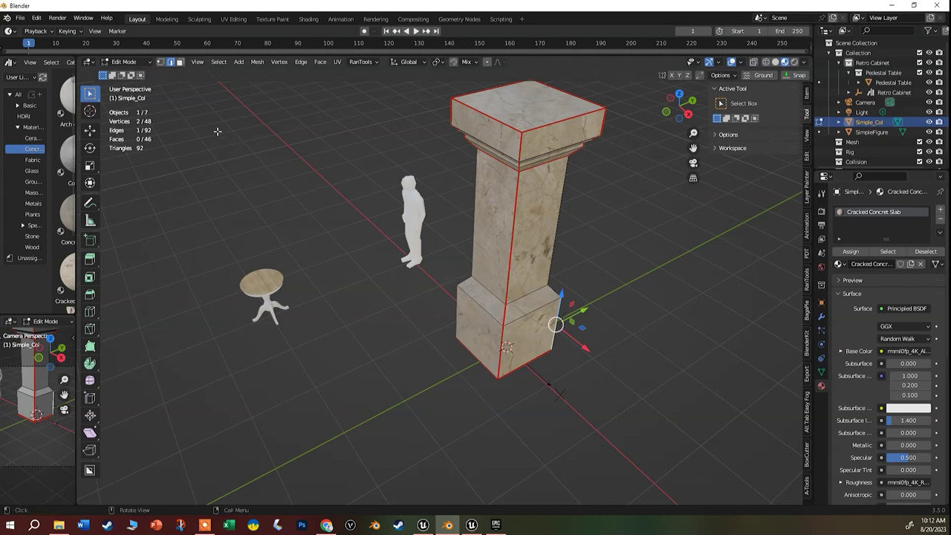
left_click(125, 62)
left_click(133, 73)
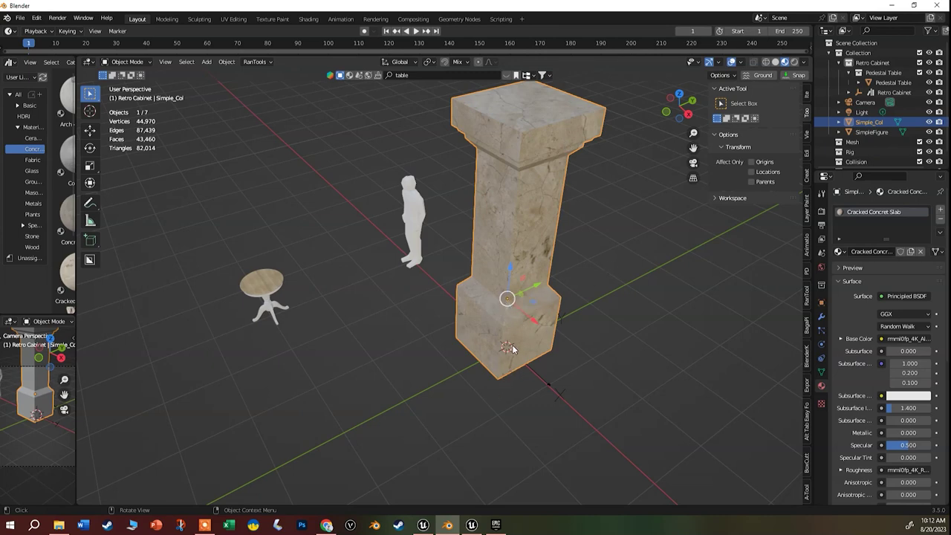
Move only the column's origin down 1.0478 m along Z to its base, with the Origins-only transform option enabled just for this move
middle_click_drag(496, 404, 539, 373)
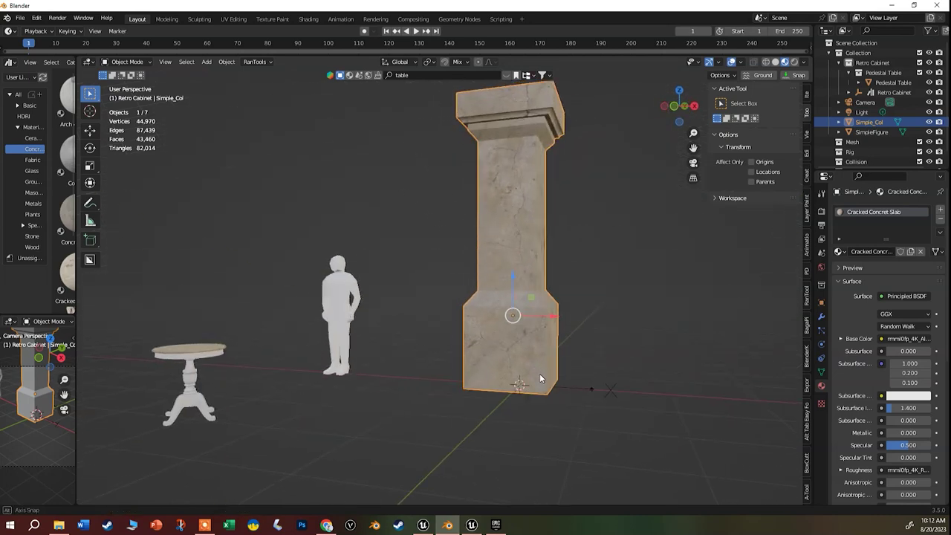
left_click(720, 75)
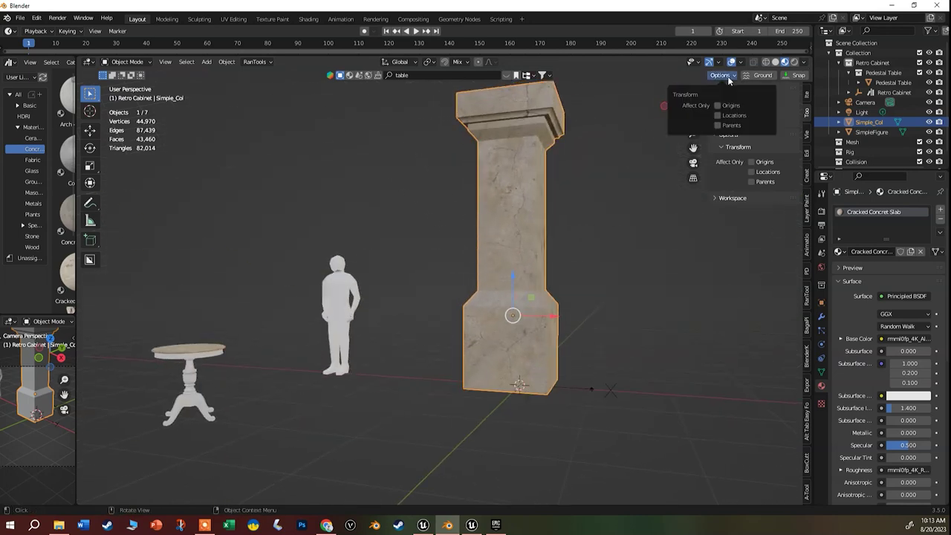
left_click(724, 106)
left_click_drag(511, 277, 529, 352)
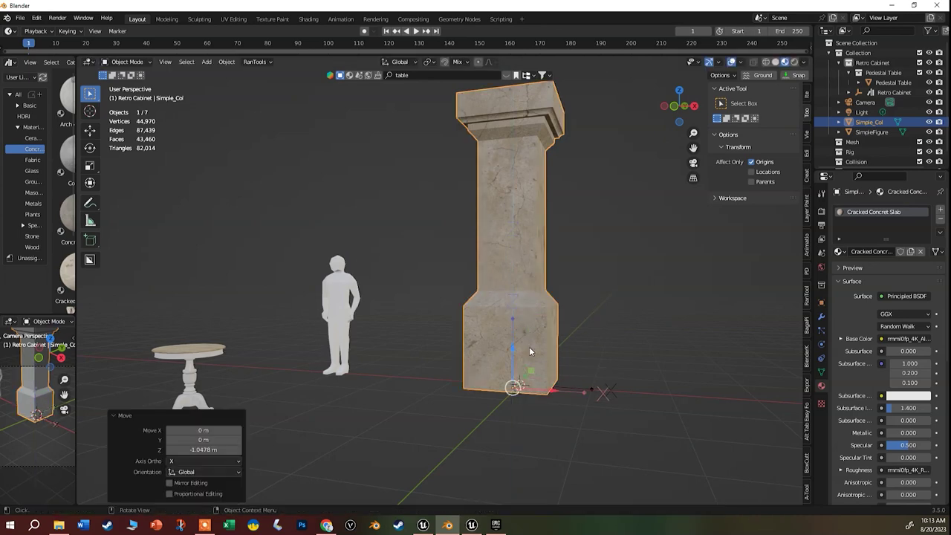
mouse_move(529, 351)
middle_mouse_down()
mouse_move(421, 359)
mouse_move(513, 354)
middle_mouse_up()
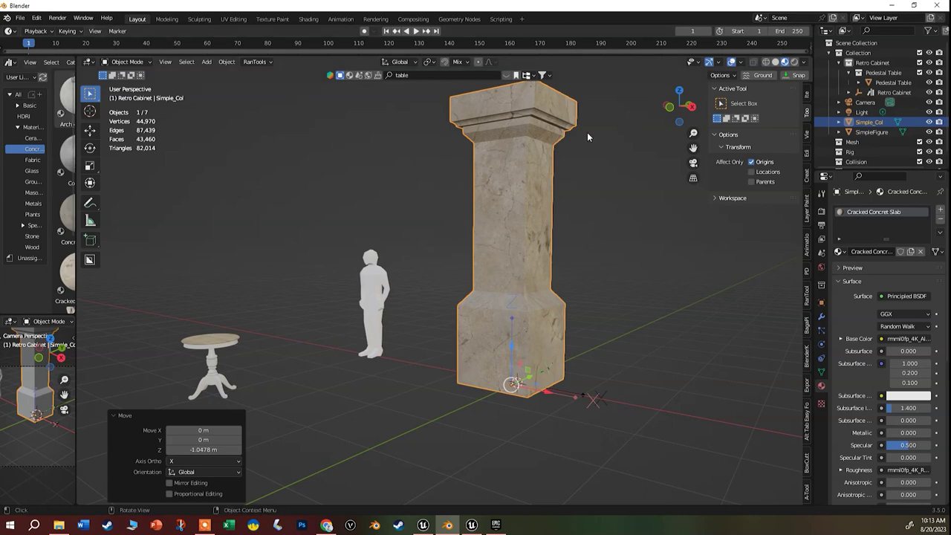
left_click(719, 75)
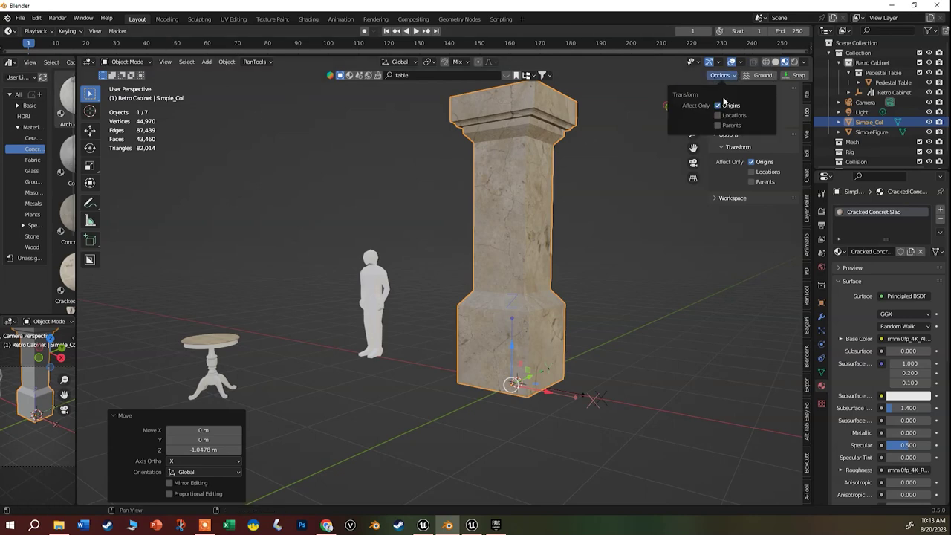
left_click(717, 105)
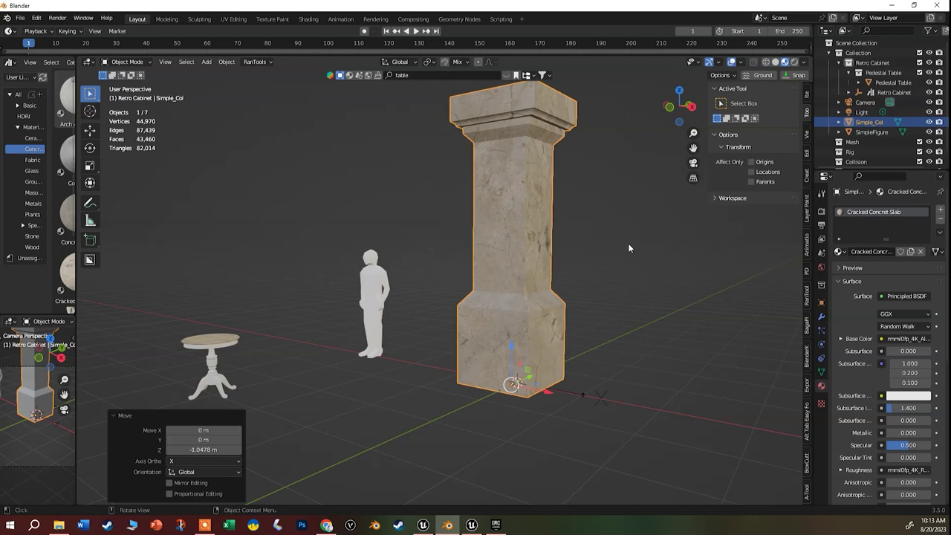
Move the column about 0.054 m along the global X axis
middle_click_drag(431, 256, 437, 290)
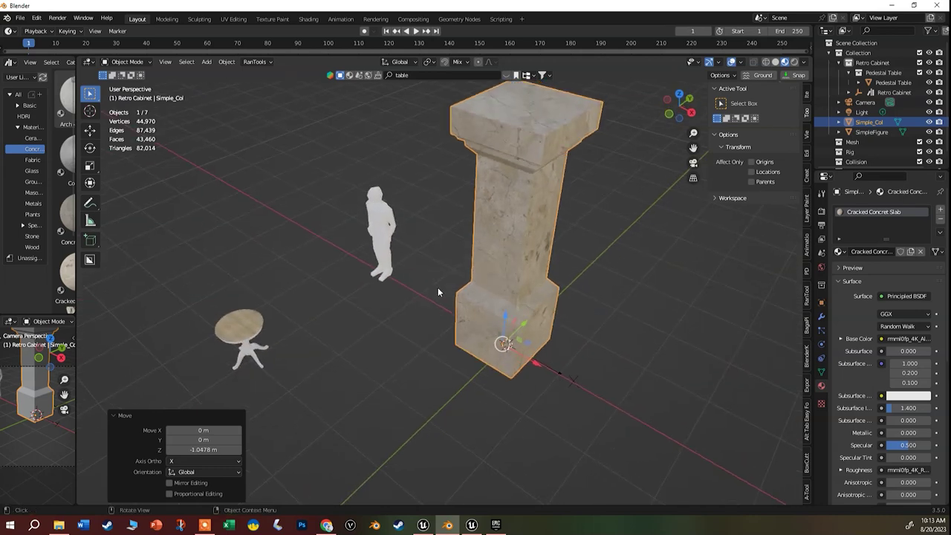
middle_click_drag(584, 332, 598, 235)
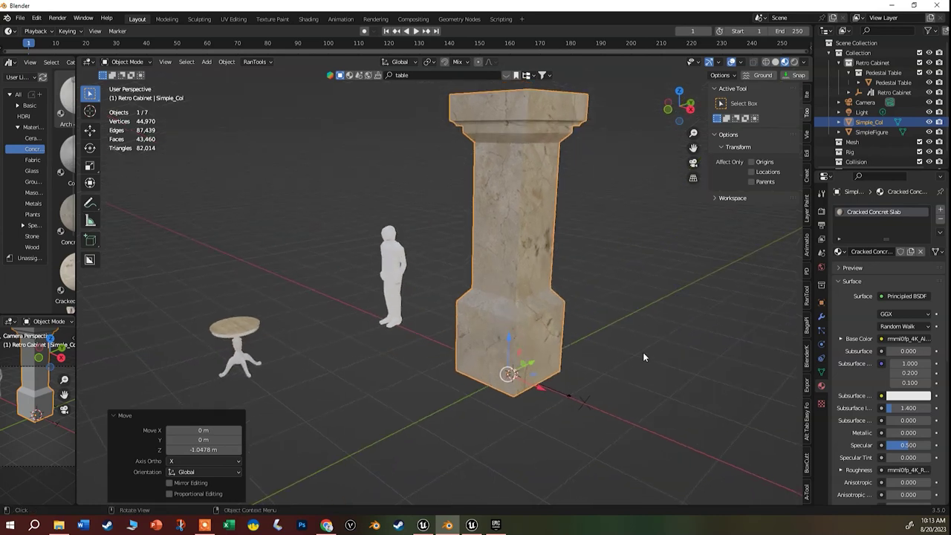
scroll(362, 261, "down", 3)
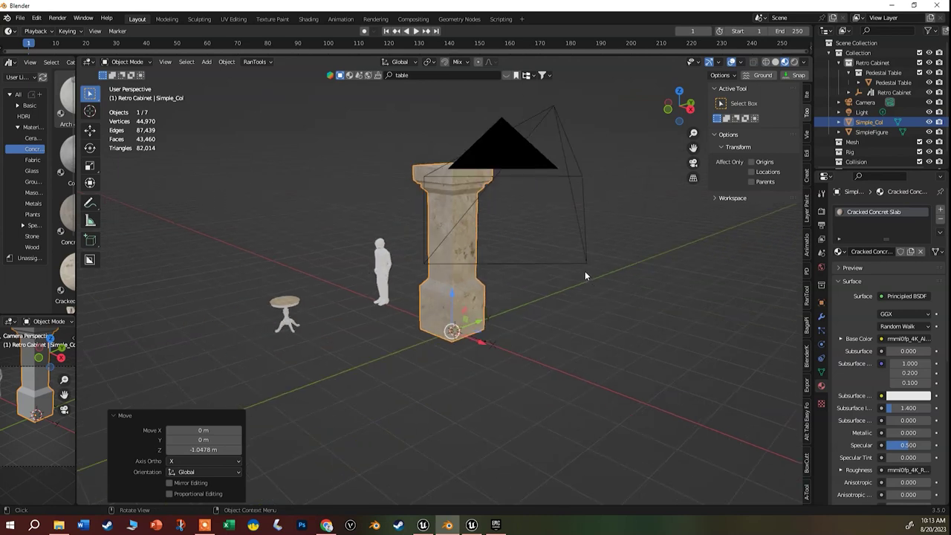
scroll(584, 276, "up", 3)
middle_click_drag(568, 261, 601, 266)
key("g")
key("x")
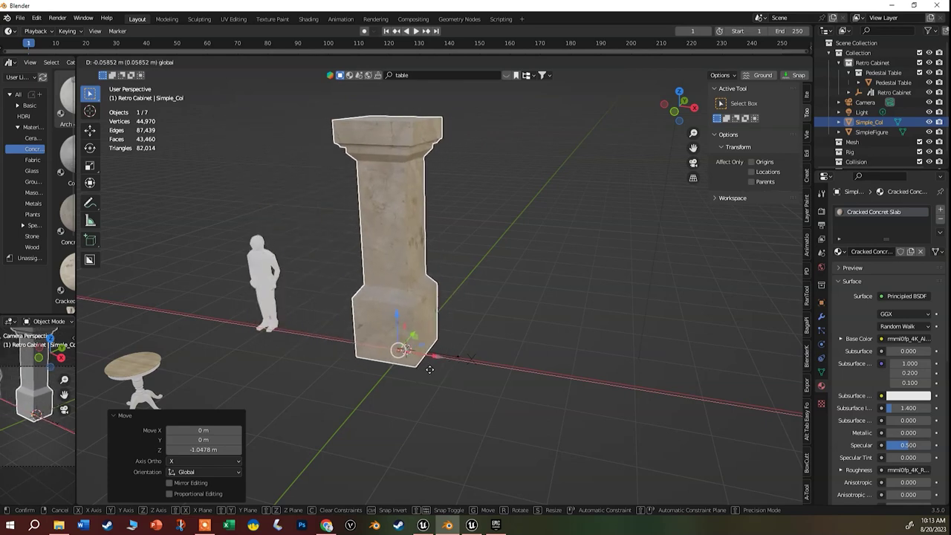
left_click(413, 371)
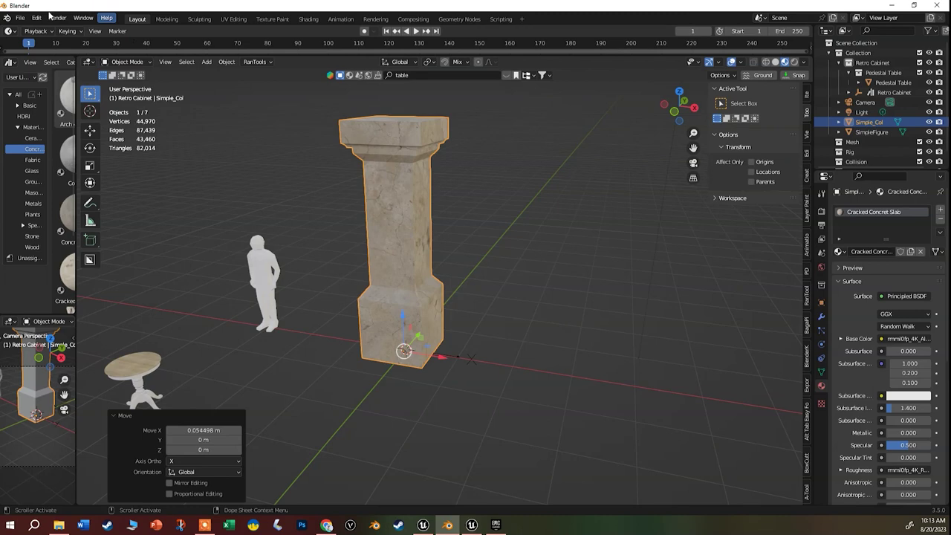
Start an FBX export of the selected column to the Desktop and name the file Column.fbx
left_click(20, 18)
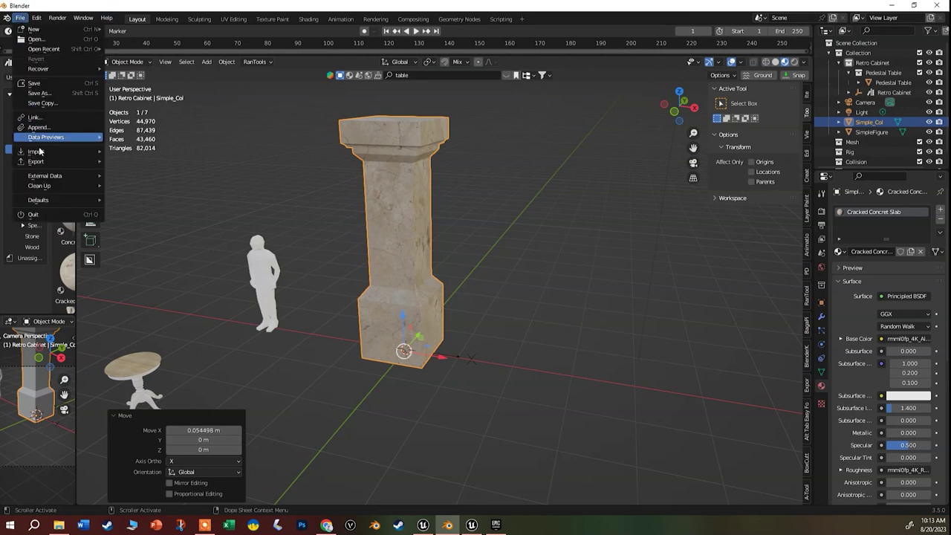
mouse_move(77, 166)
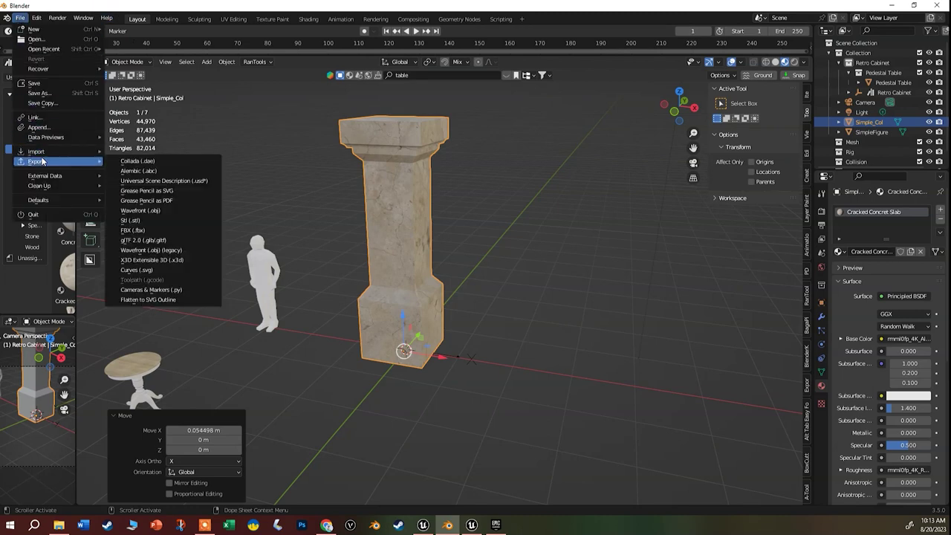
left_click(183, 231)
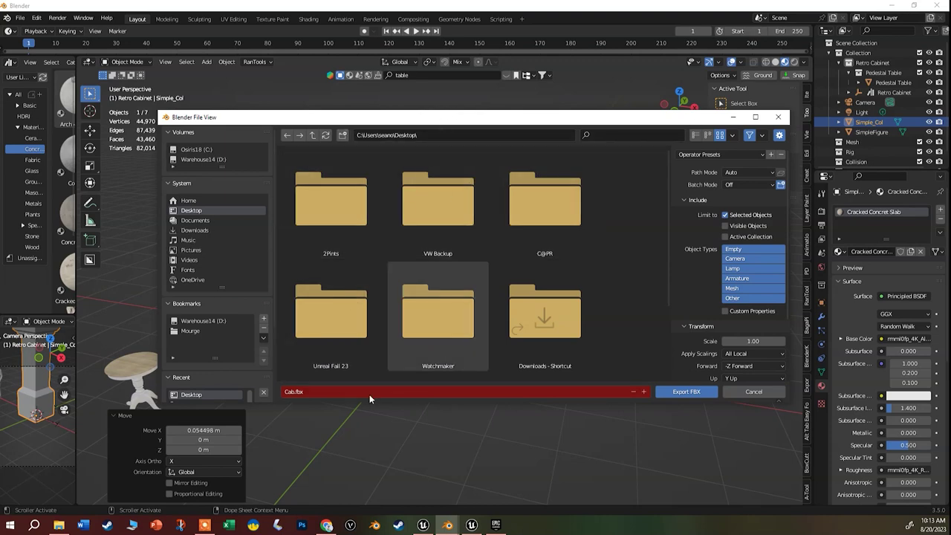
left_click(336, 393)
type("Cabinet")
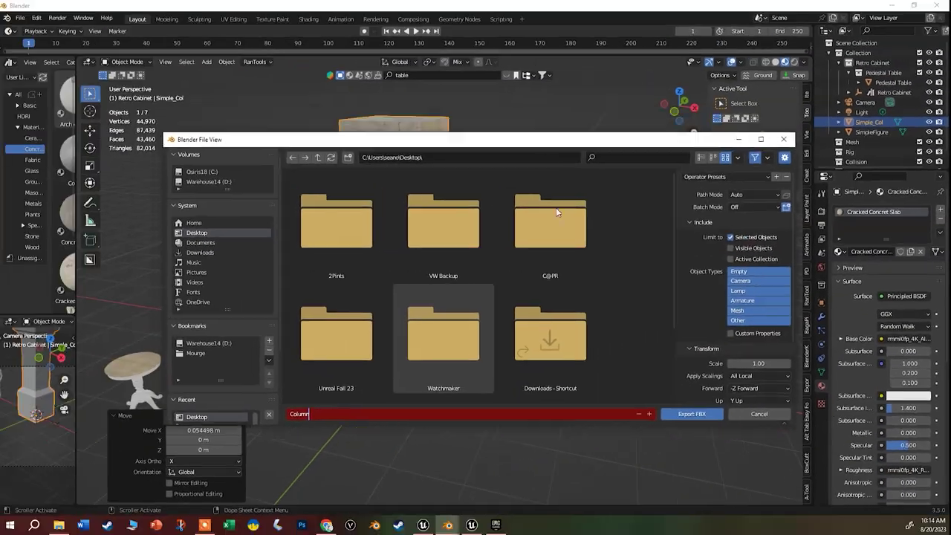
left_click_drag(545, 135, 522, 121)
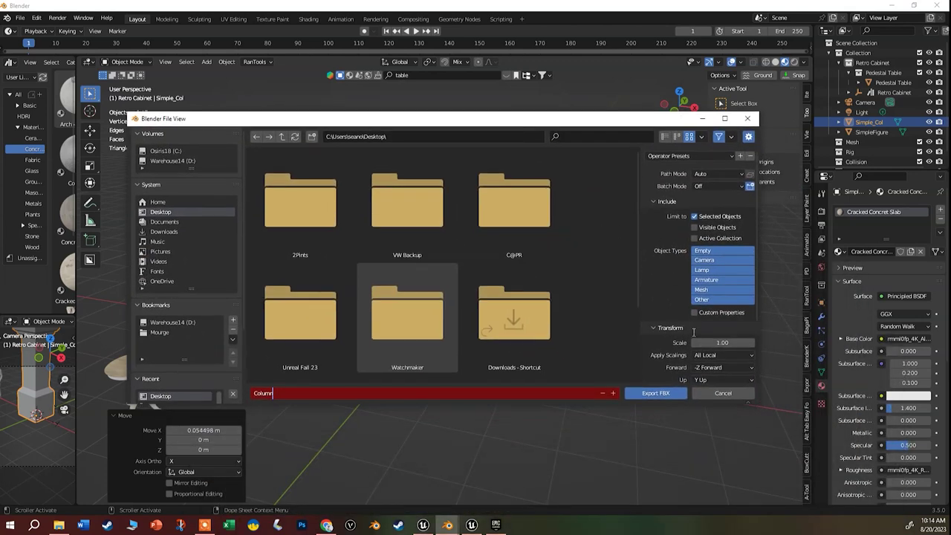
left_click_drag(653, 407, 655, 503)
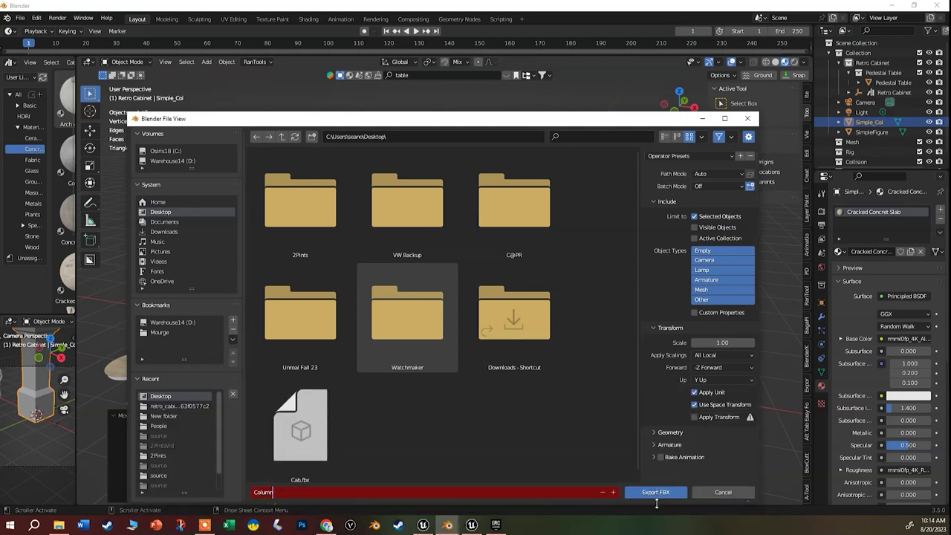
key("Return")
Export the column as FBX with geometry smoothing set to Face, Tangent Space enabled and Bake Animation off
left_click(656, 433)
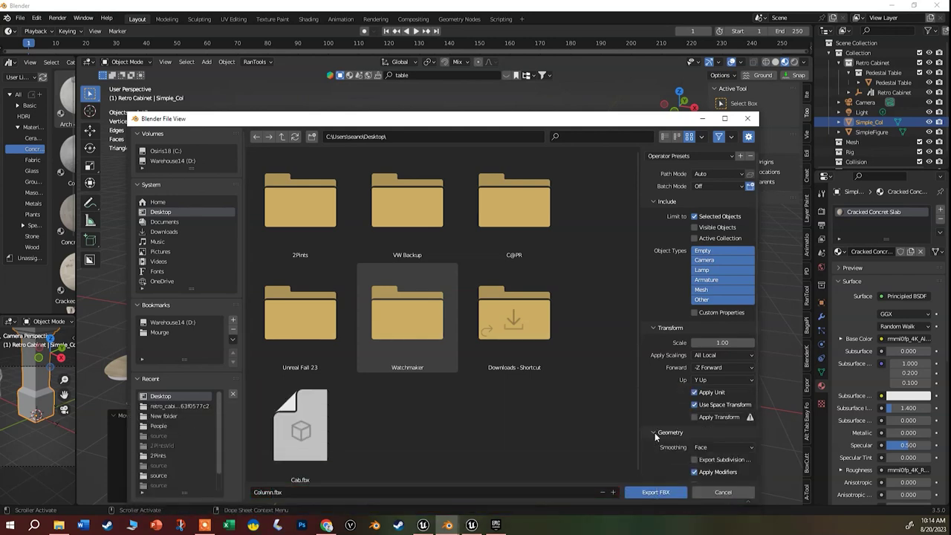
scroll(654, 433, "down", 2)
left_click(714, 408)
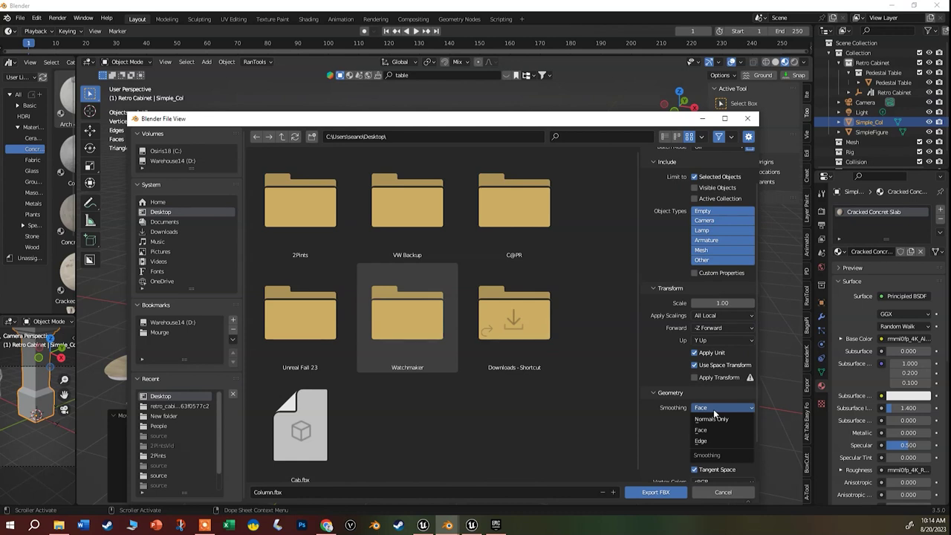
left_click(718, 431)
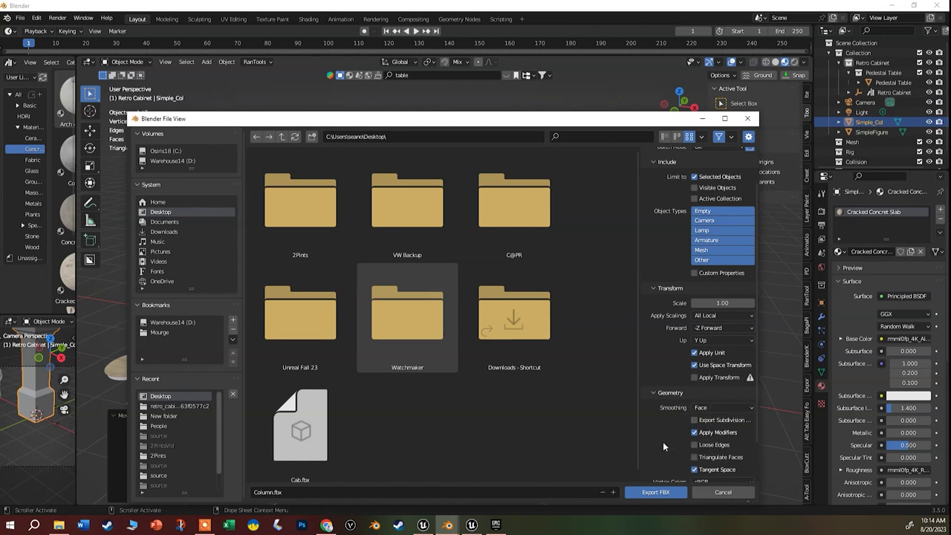
scroll(669, 439, "down", 2)
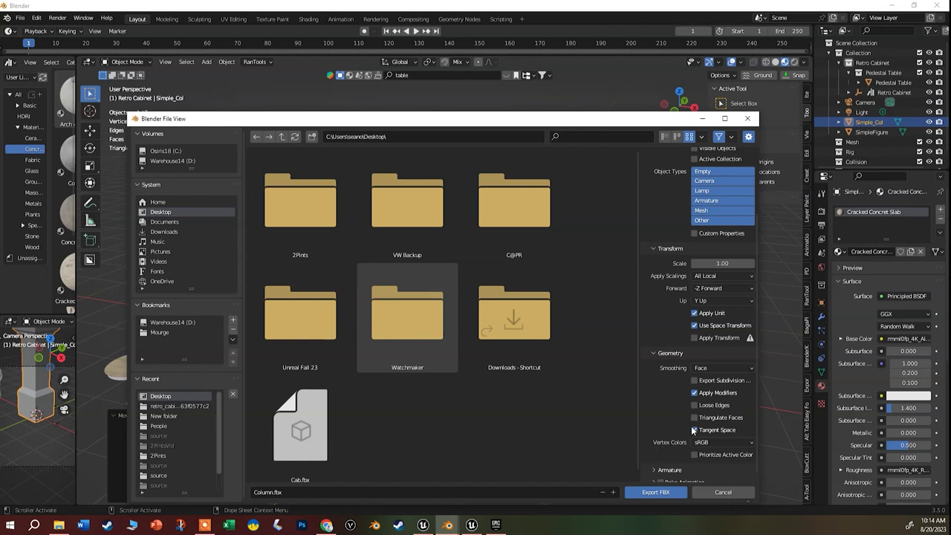
left_click(694, 430)
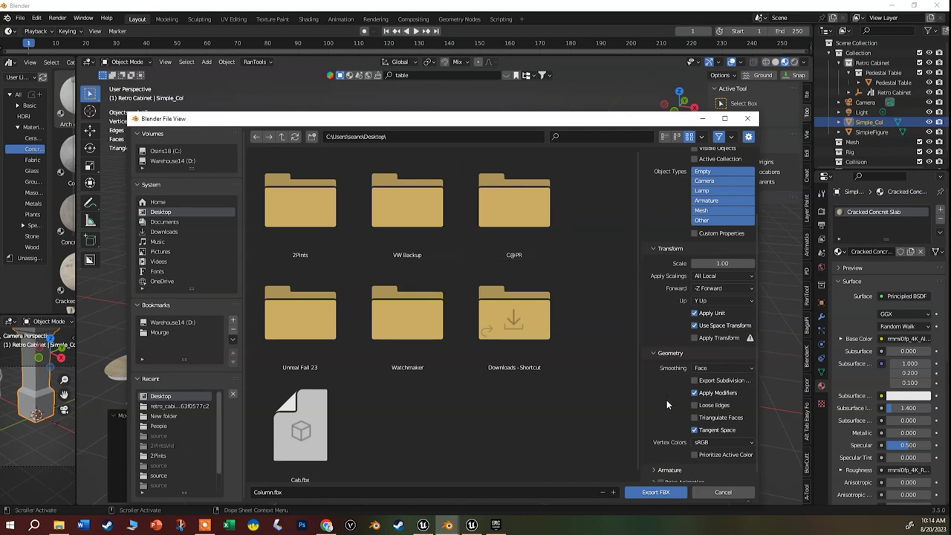
scroll(666, 401, "down", 1)
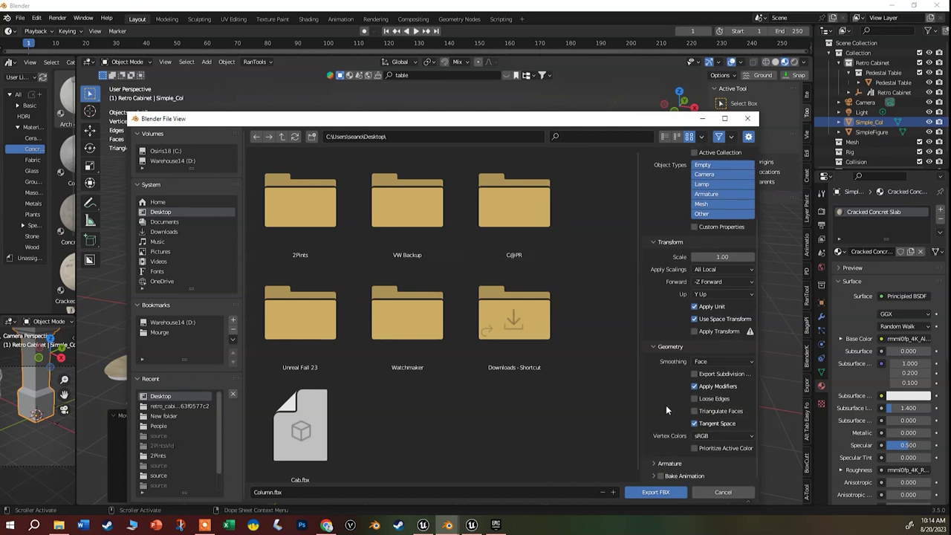
left_click(661, 476)
left_click(660, 476)
left_click(655, 493)
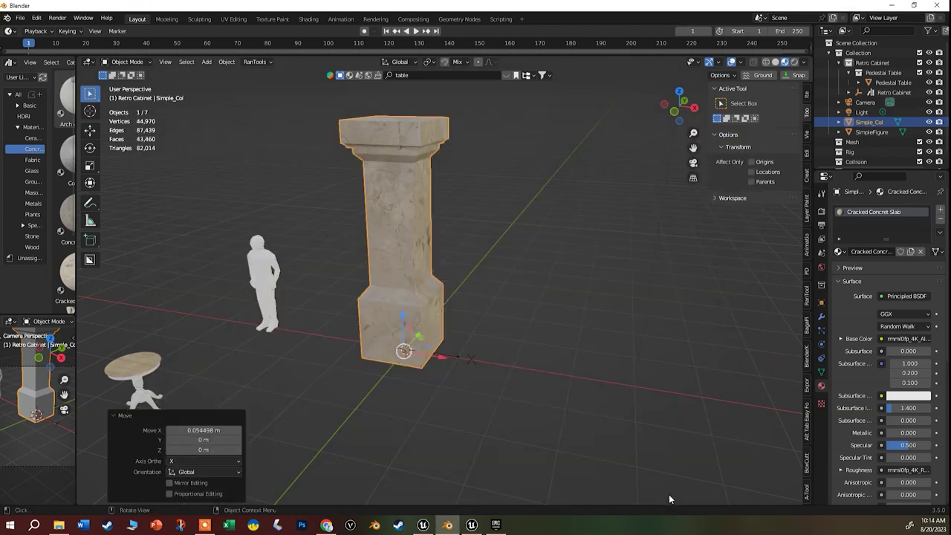
Switch to Unreal Engine and import Column.fbx from the Desktop into the SmallProps folder with the default FBX import options
left_click(423, 524)
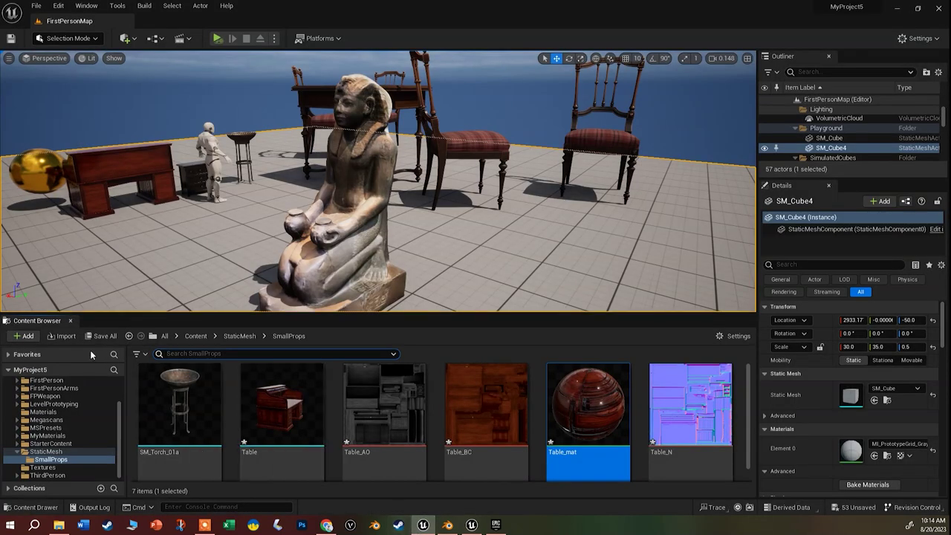
left_click(65, 338)
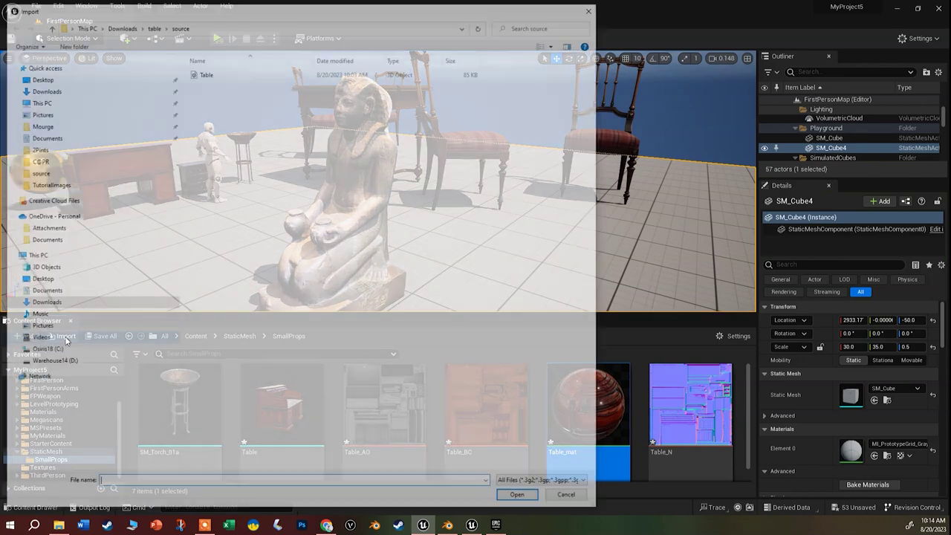
left_click(62, 80)
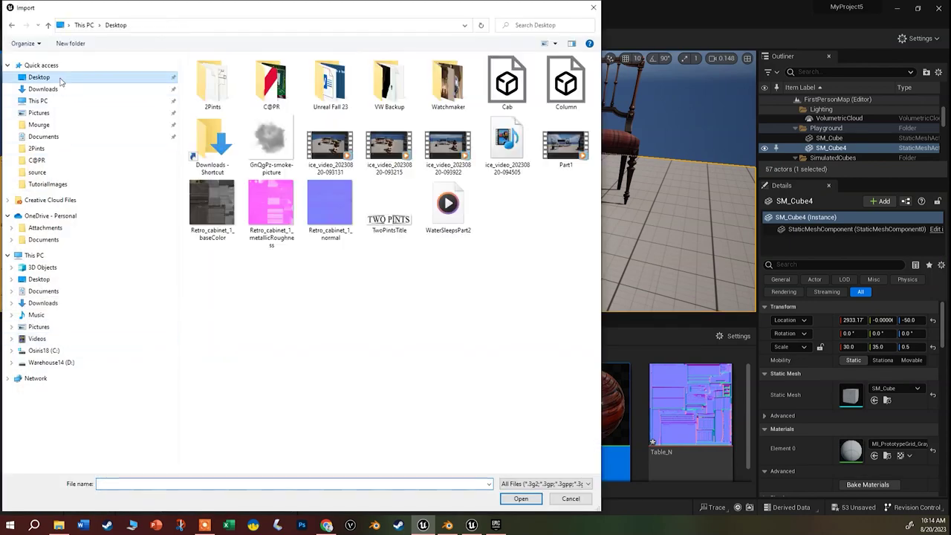
double_click(566, 86)
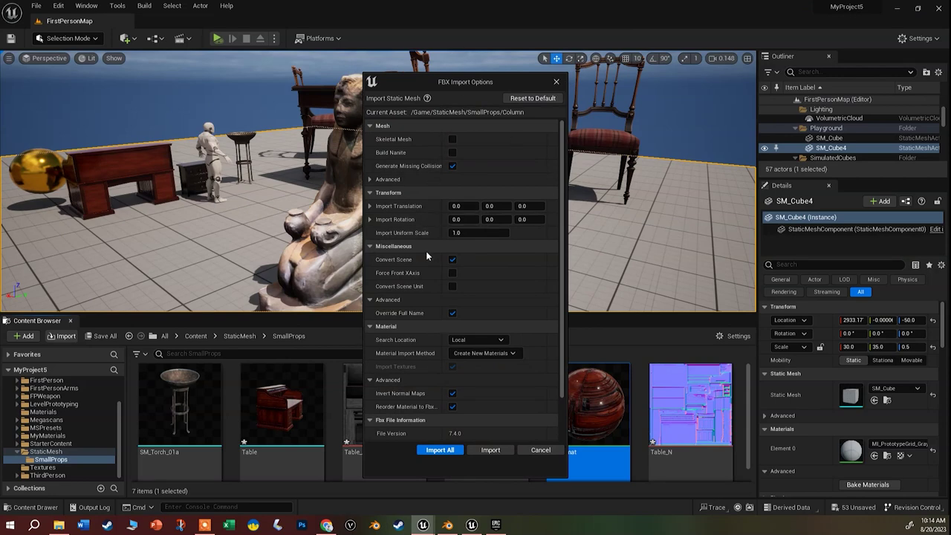
left_click(438, 450)
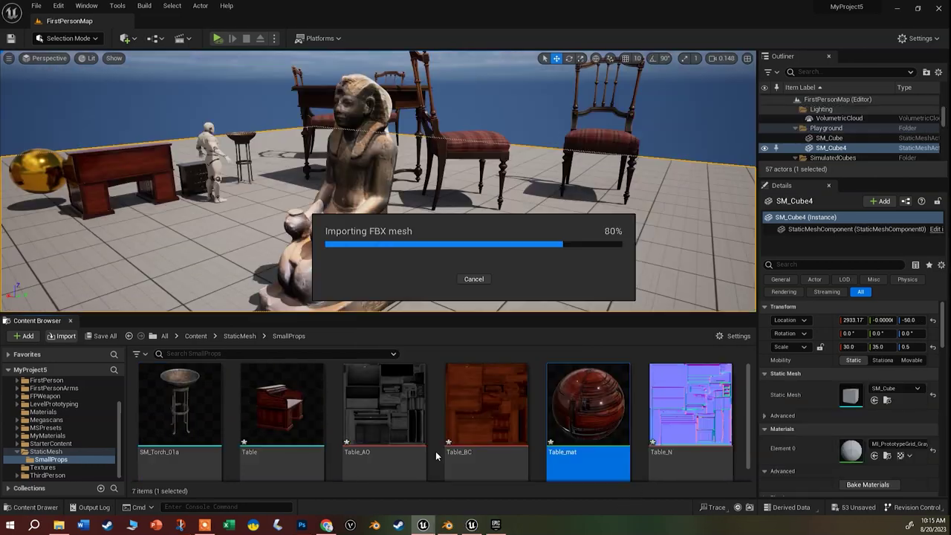
left_click(434, 451)
Find the imported mesh by searching SmallProps for "column" and place it on the level floor near the statue
scroll(472, 186, "down", 5)
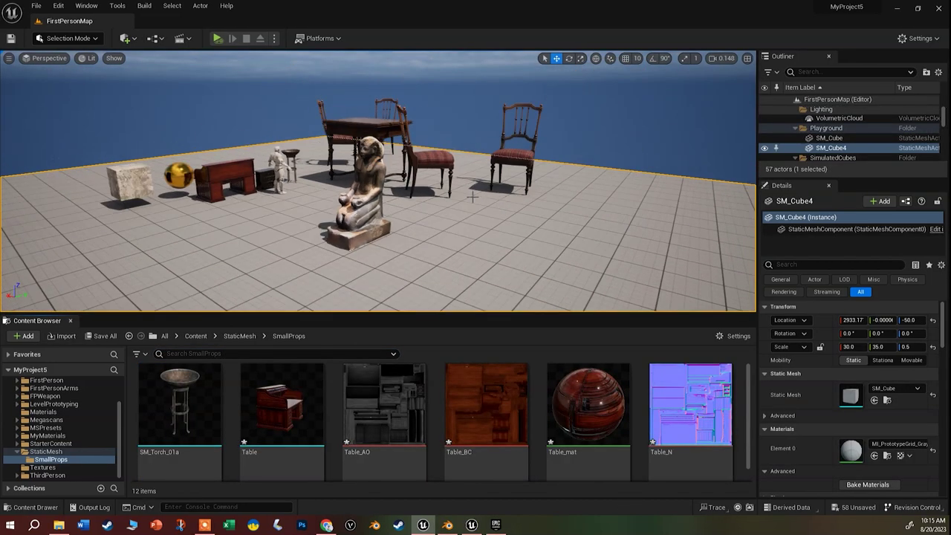
left_click(186, 354)
type("column")
left_click_drag(236, 417, 239, 287)
scroll(251, 267, "up", 3)
scroll(239, 286, "down", 2)
right_click_drag(239, 286, 260, 290)
right_click_drag(305, 143, 335, 143)
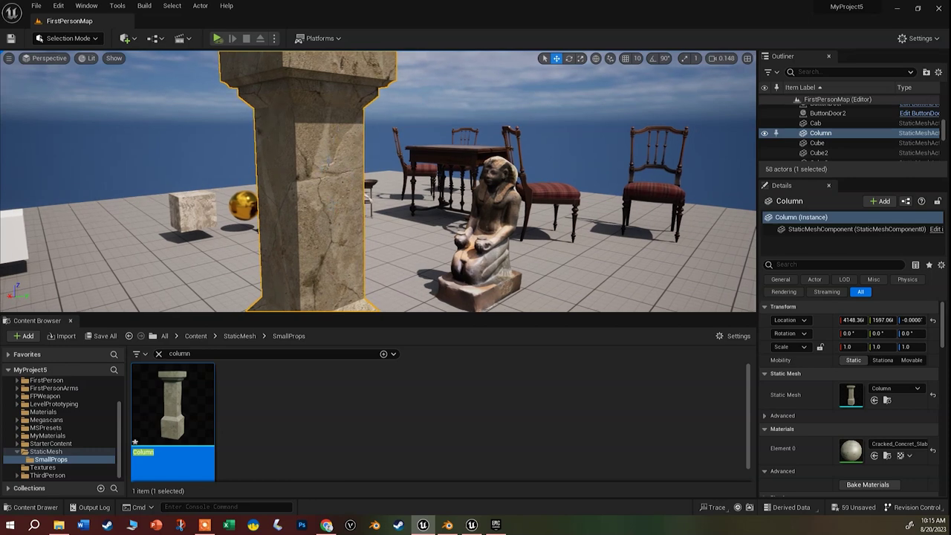
Replace the placed column's Element 0 material with M_Brick_Clay_Beveled and view the whole column in the level
left_click(880, 448)
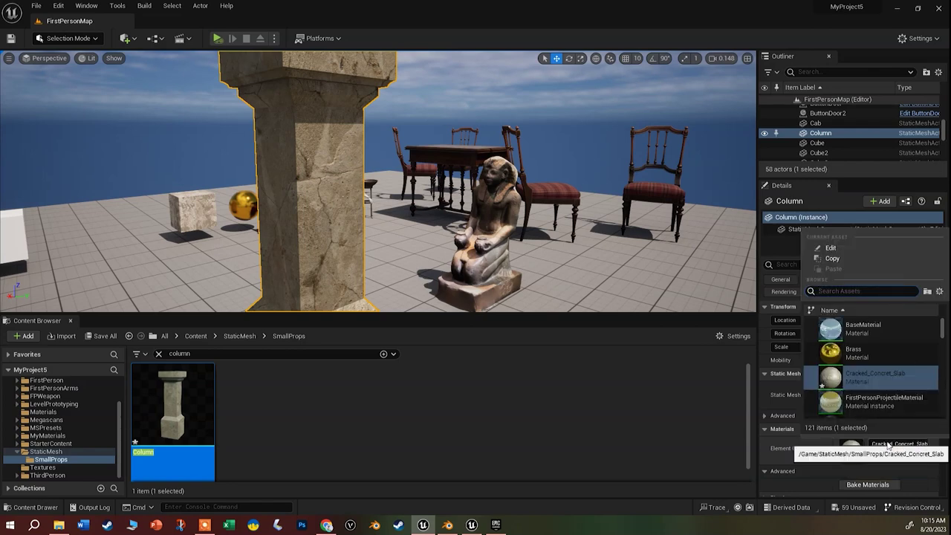
scroll(858, 391, "down", 1)
scroll(858, 391, "down", 3)
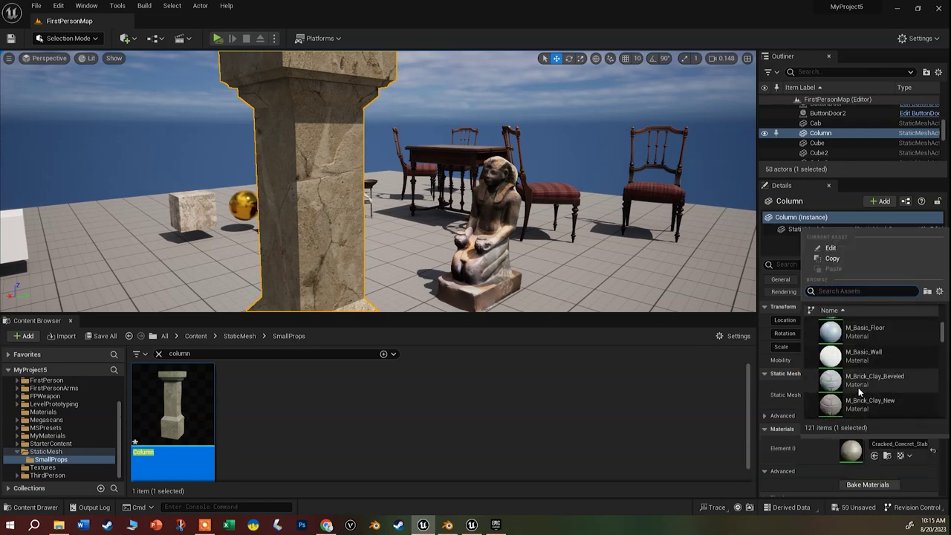
left_click(854, 384)
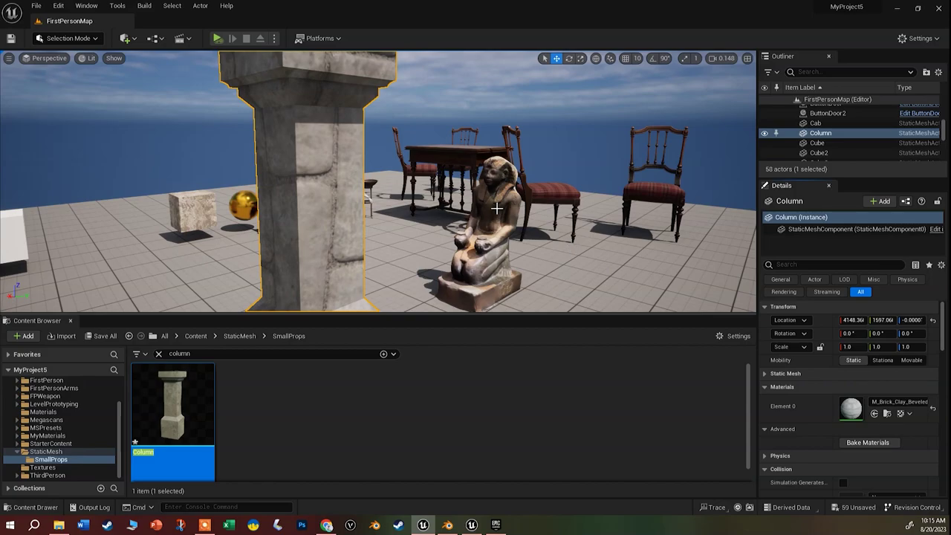
scroll(450, 210, "down", 3)
scroll(450, 210, "down", 2)
left_click_drag(450, 210, 178, 111, "alt")
scroll(389, 93, "down", 3)
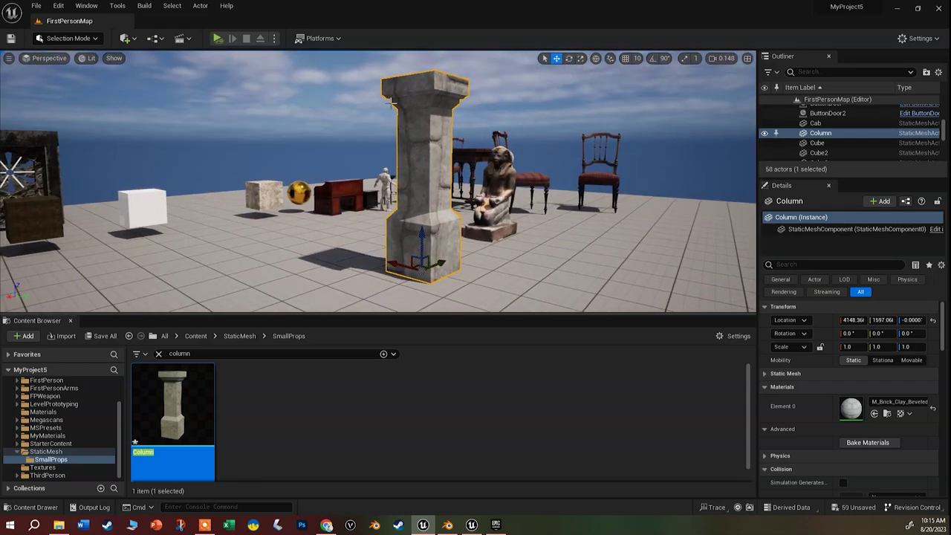